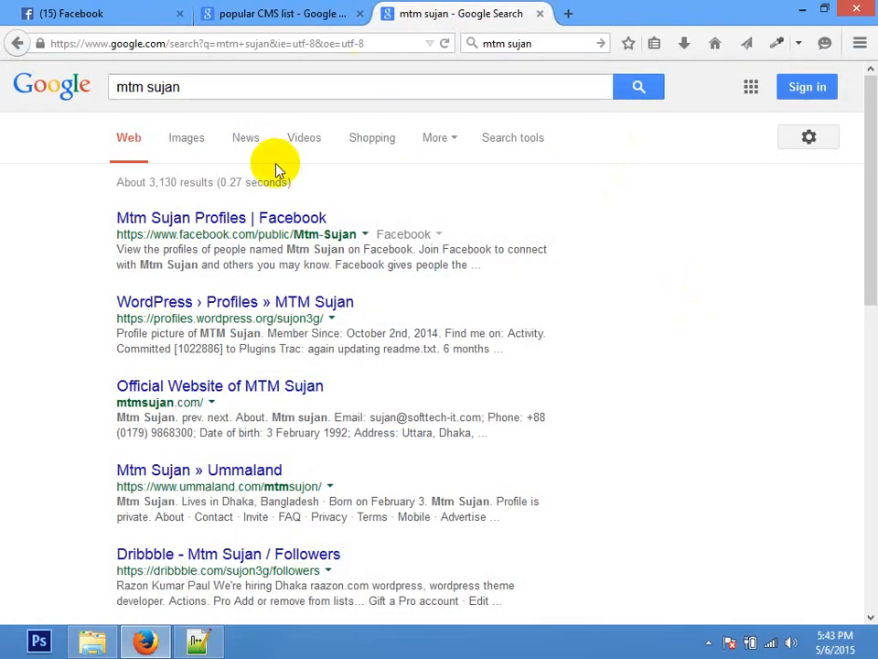
Step: Enter localhost in Firefox's address bar and load it
left_click(685, 185)
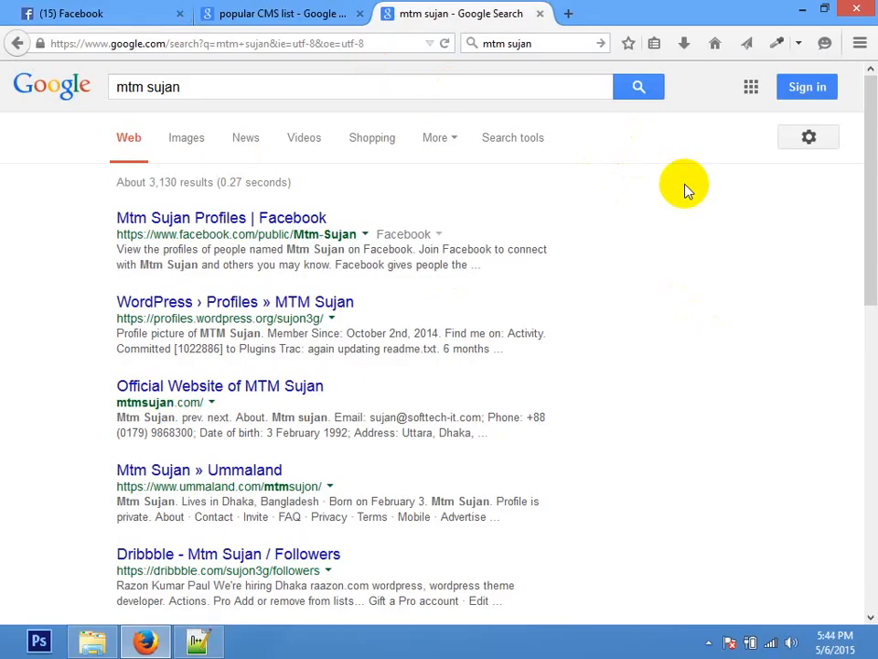
left_click(359, 43)
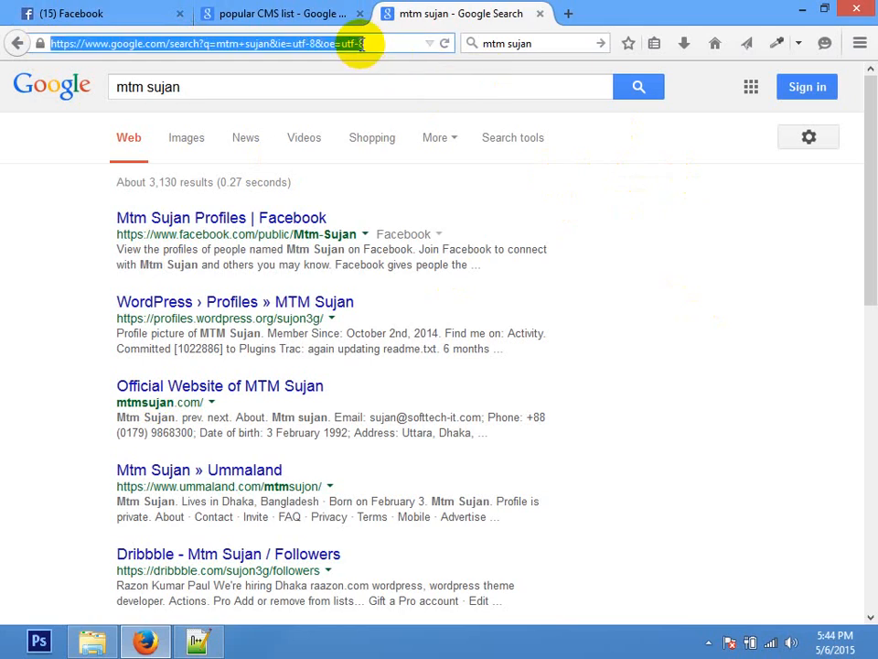
type("localhost/")
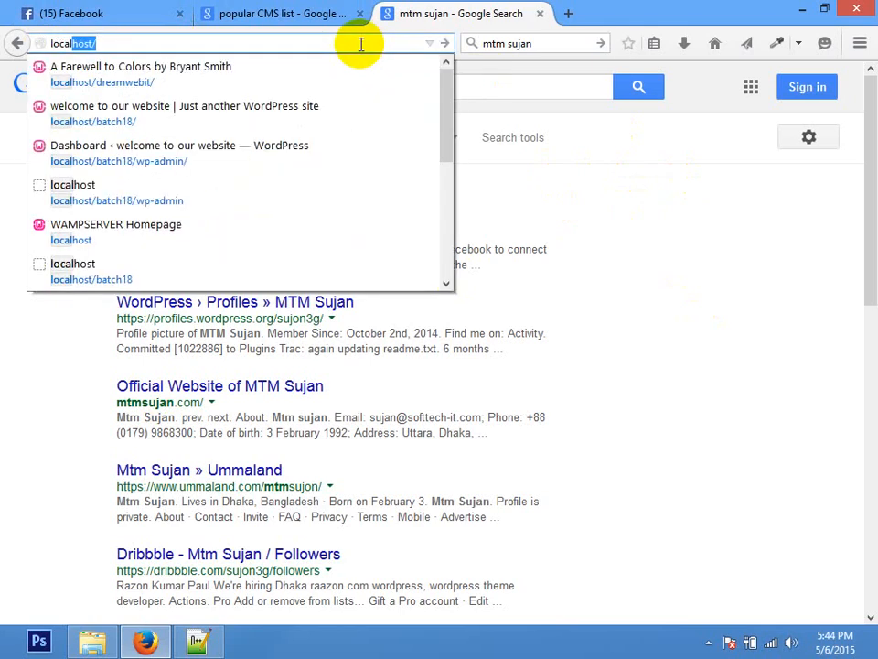
key("Return")
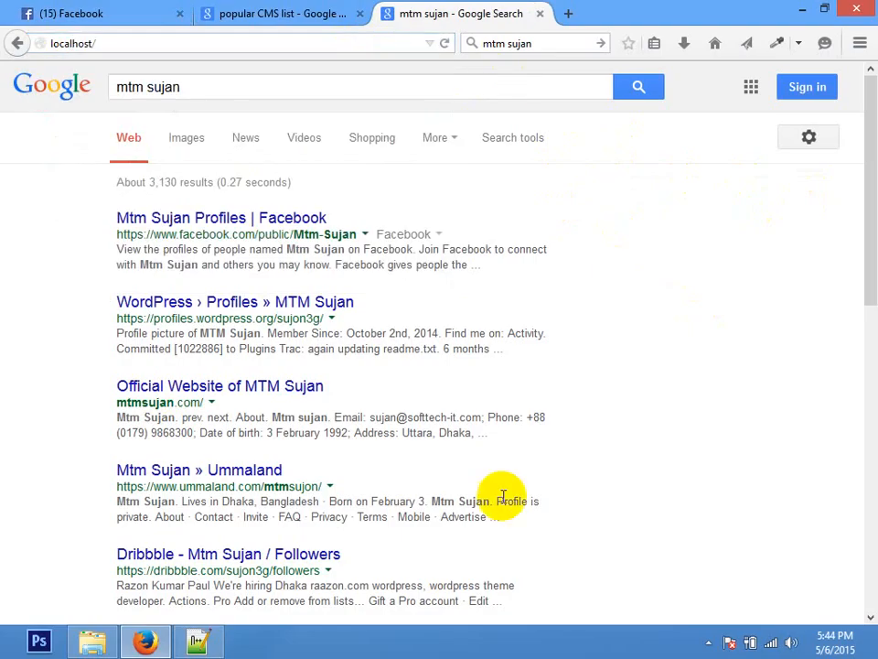
Step: Exit the background server program from the system tray's hidden icons
left_click(708, 643)
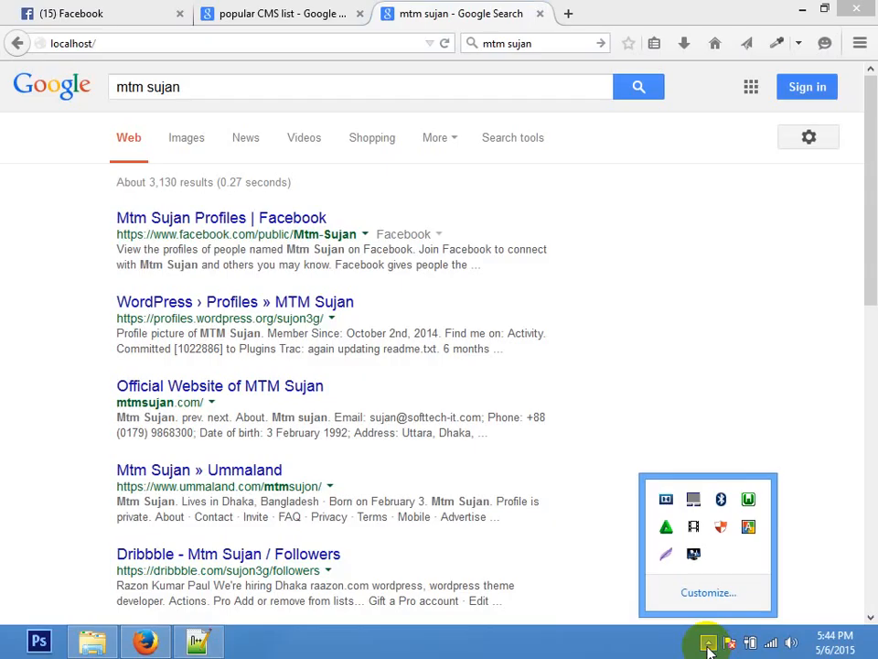
left_click(693, 247)
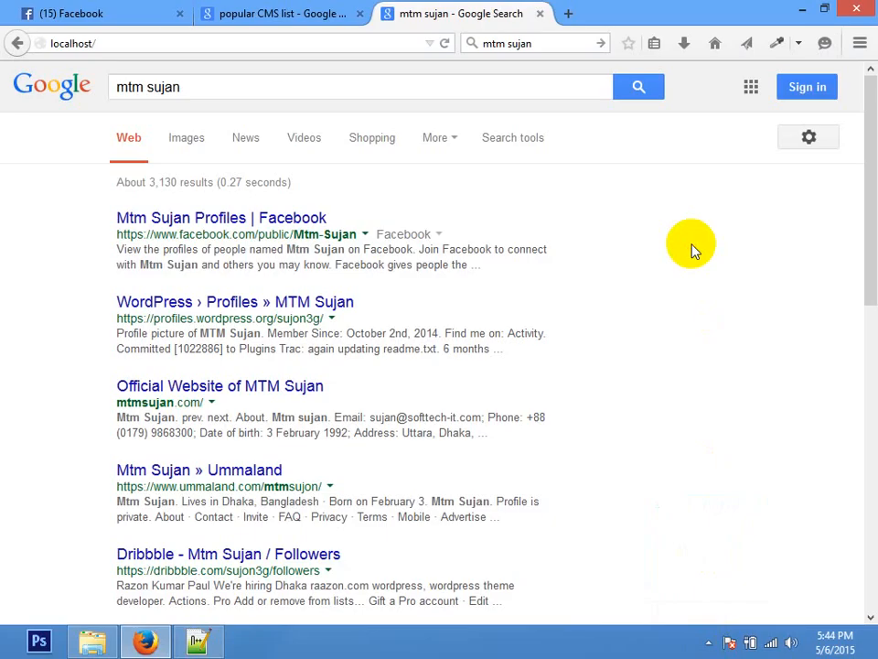
left_click(708, 642)
left_click_drag(869, 211, 785, 231)
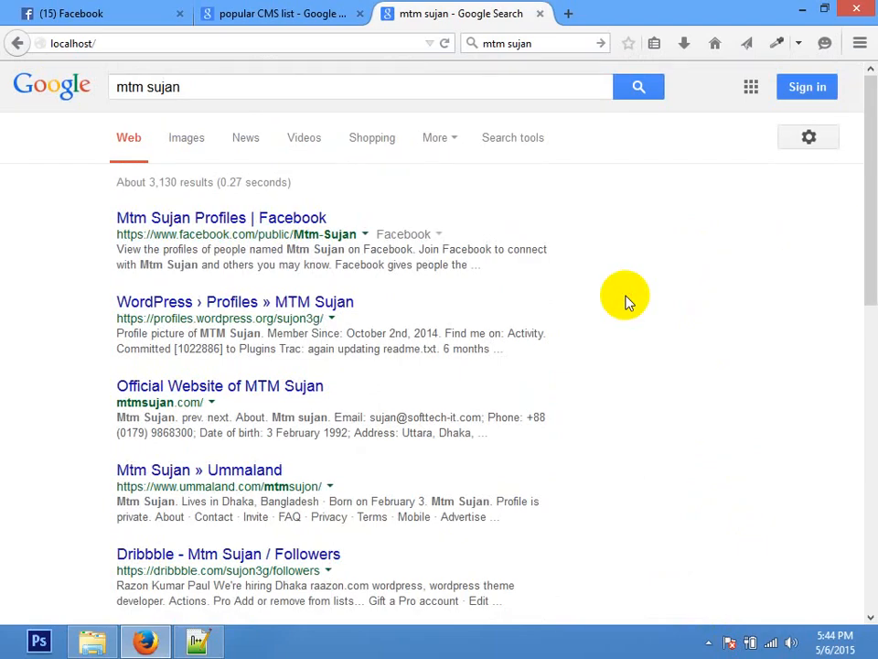
left_click(708, 642)
right_click(748, 501)
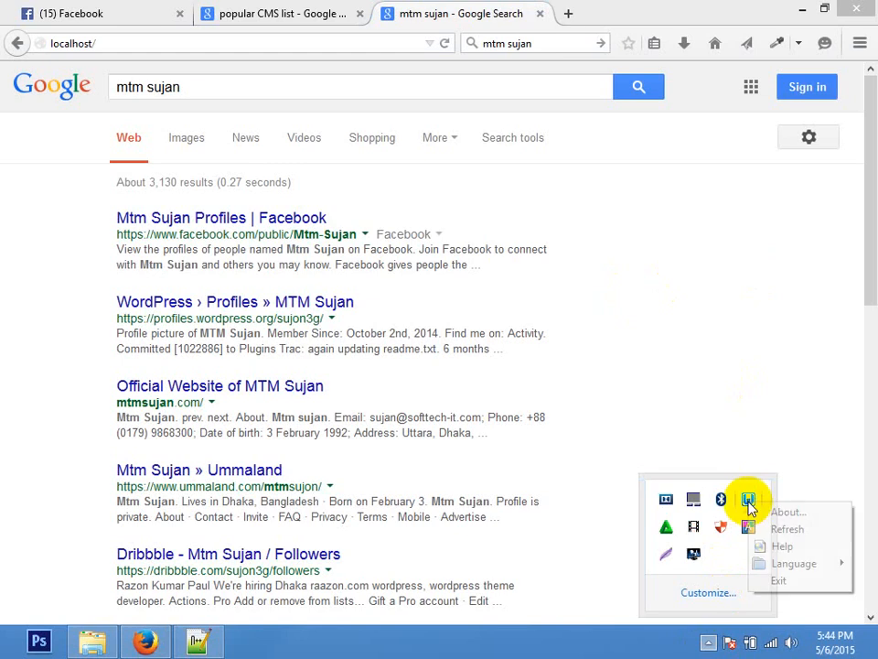
left_click(775, 581)
left_click(588, 435)
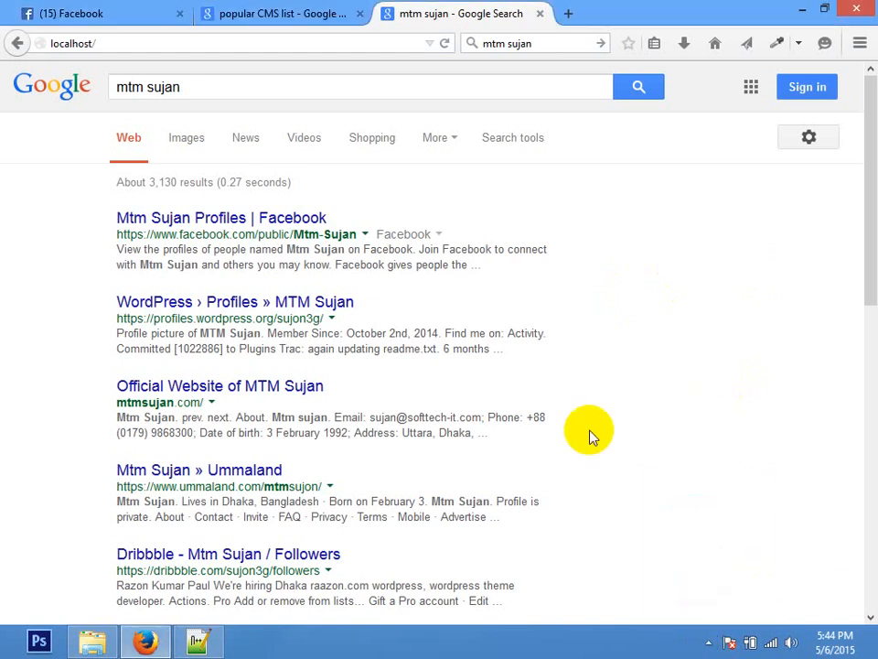
Step: Load localhost again, close the popular CMS list tab and stop the page loading
left_click(304, 43)
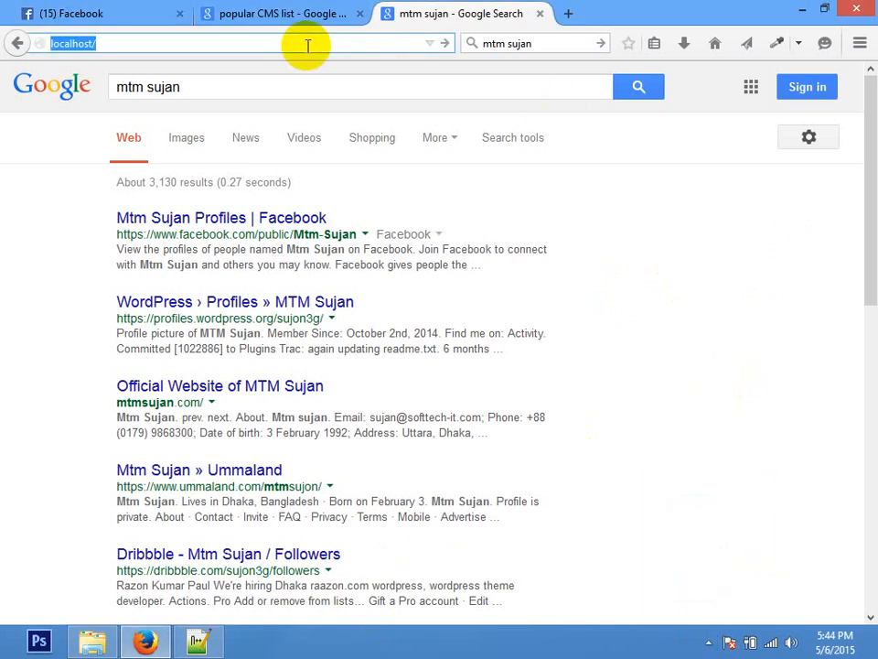
type("lo")
key("Return")
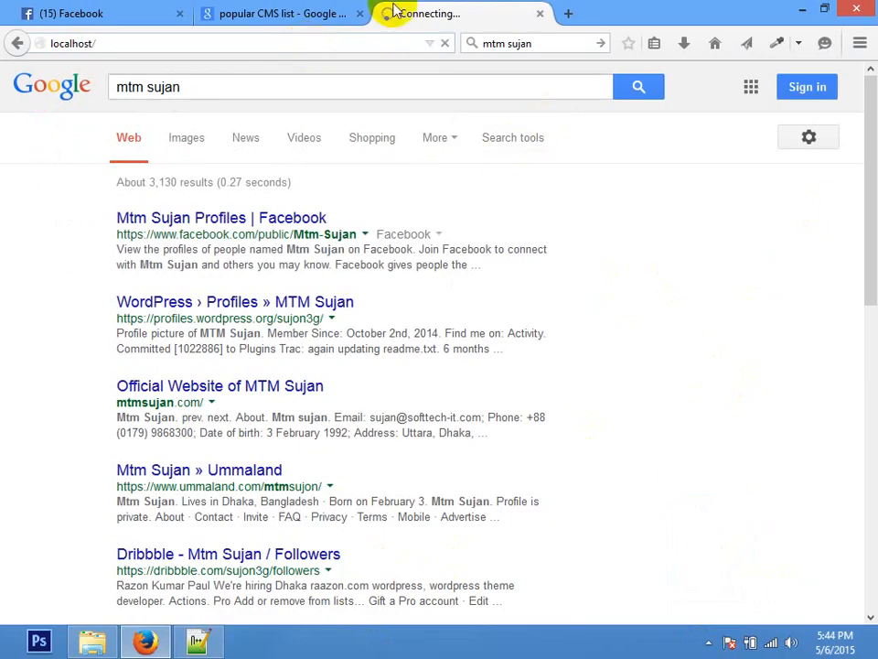
left_click(360, 14)
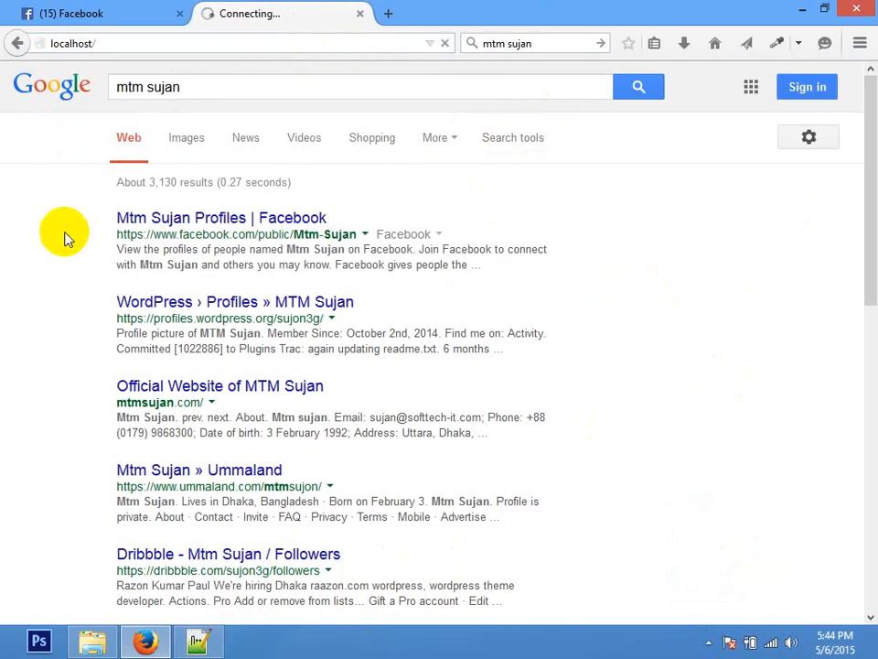
left_click(443, 46)
Step: Search Google for xampp in a new tab
key("ctrl+t")
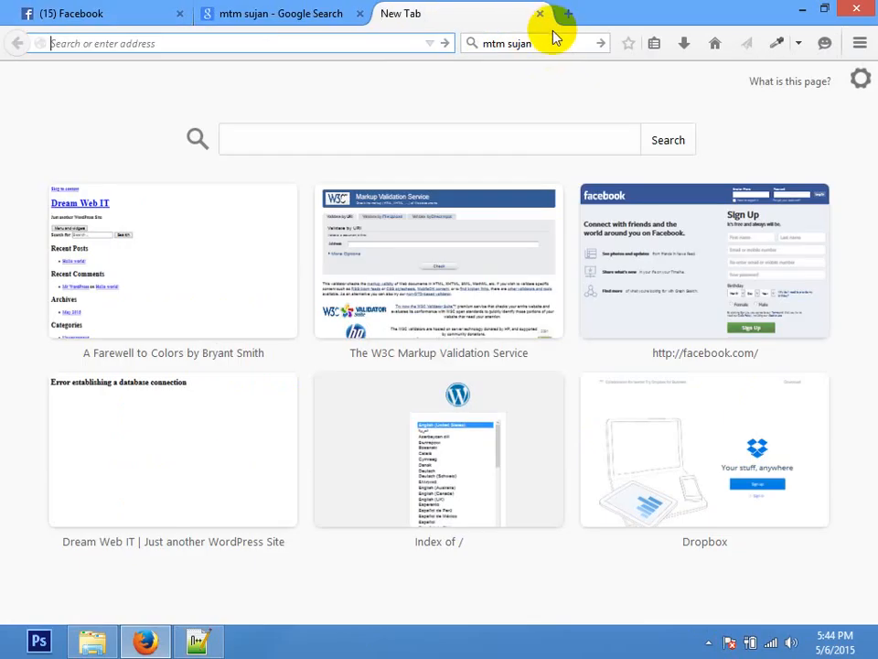
left_click(551, 39)
type("xamp")
key("Return")
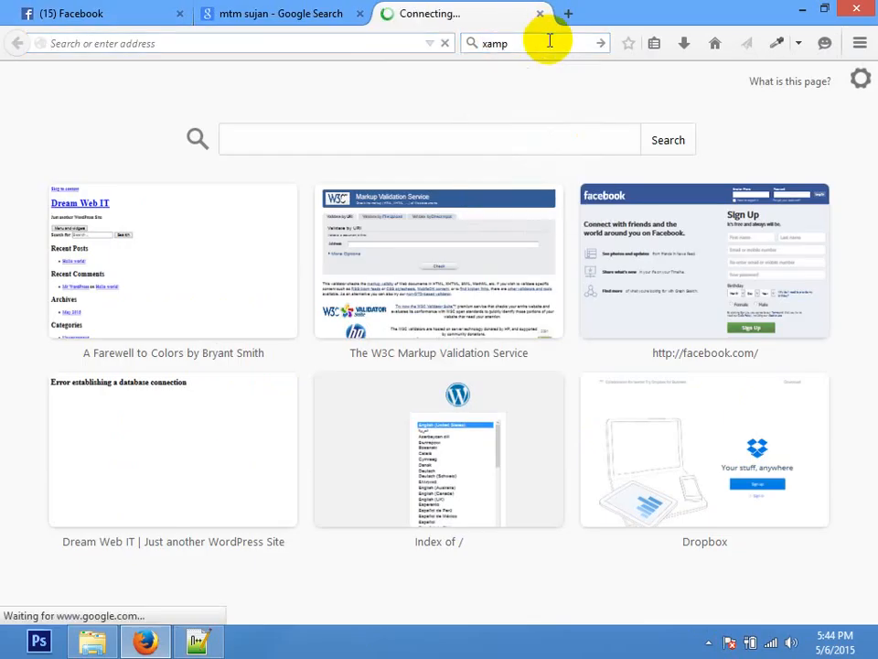
left_click(544, 39)
left_click(546, 43)
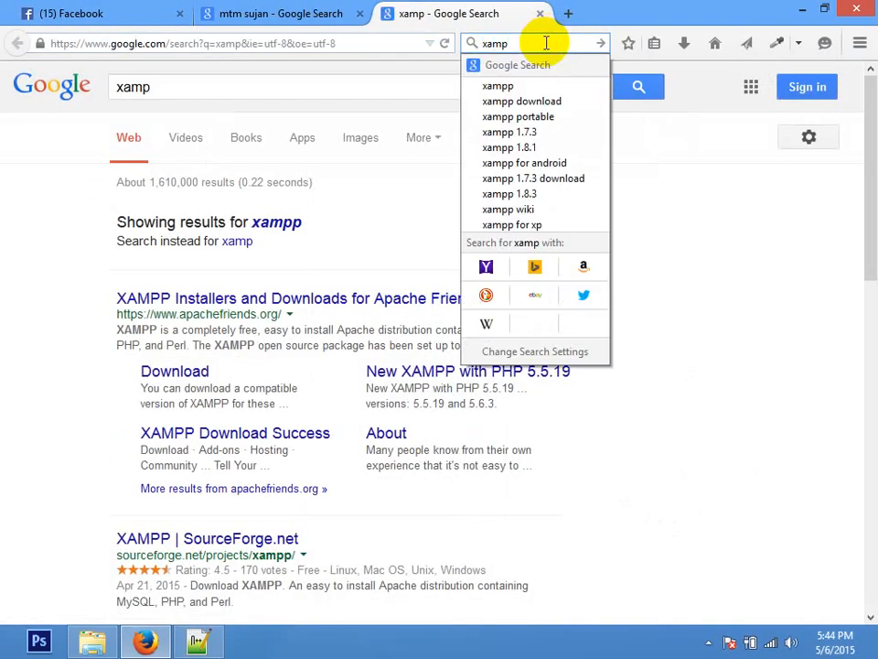
type("p")
key("Return")
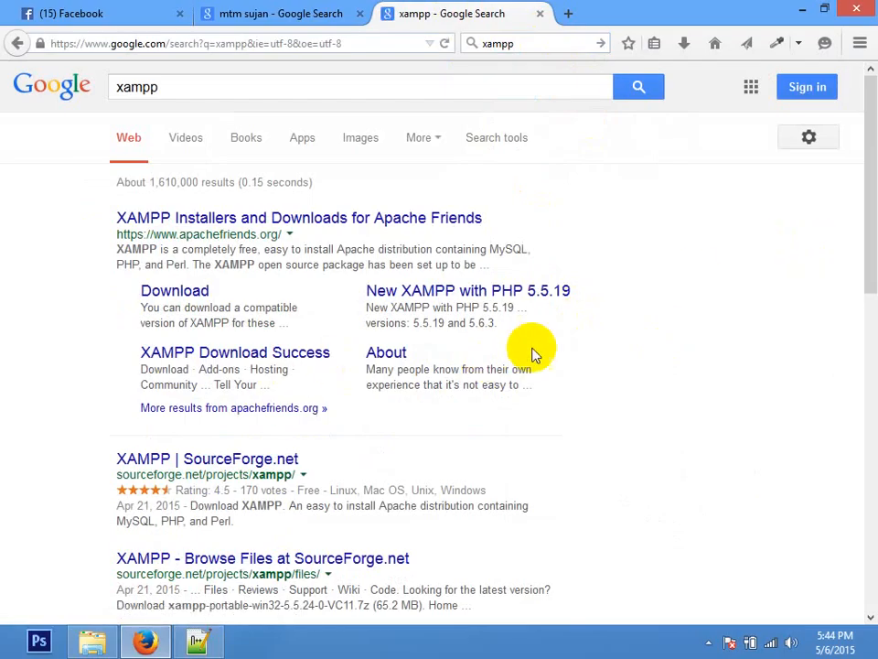
Step: Resubmit the xampp search to reload the results
double_click(153, 88)
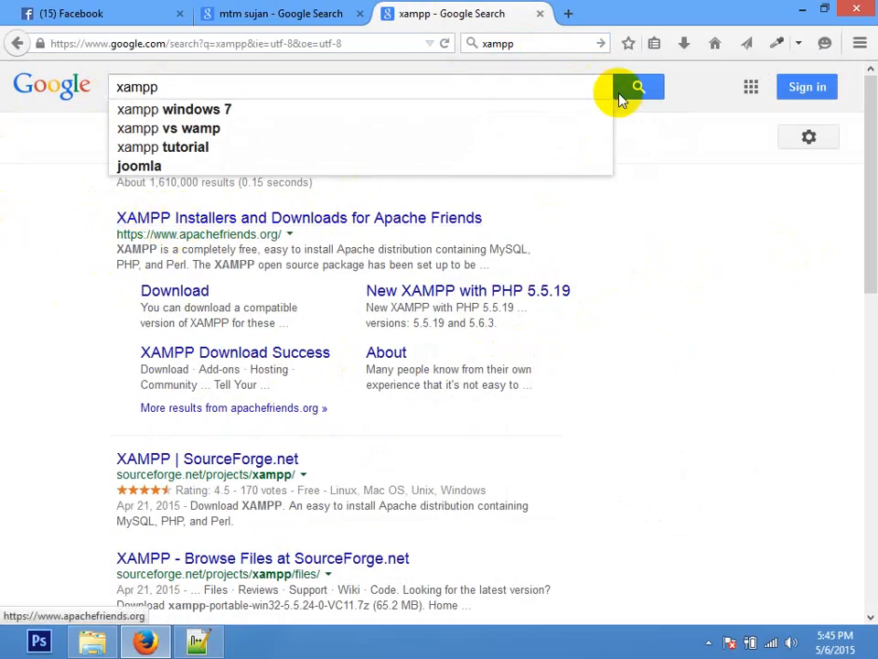
left_click(537, 86)
left_click(770, 225)
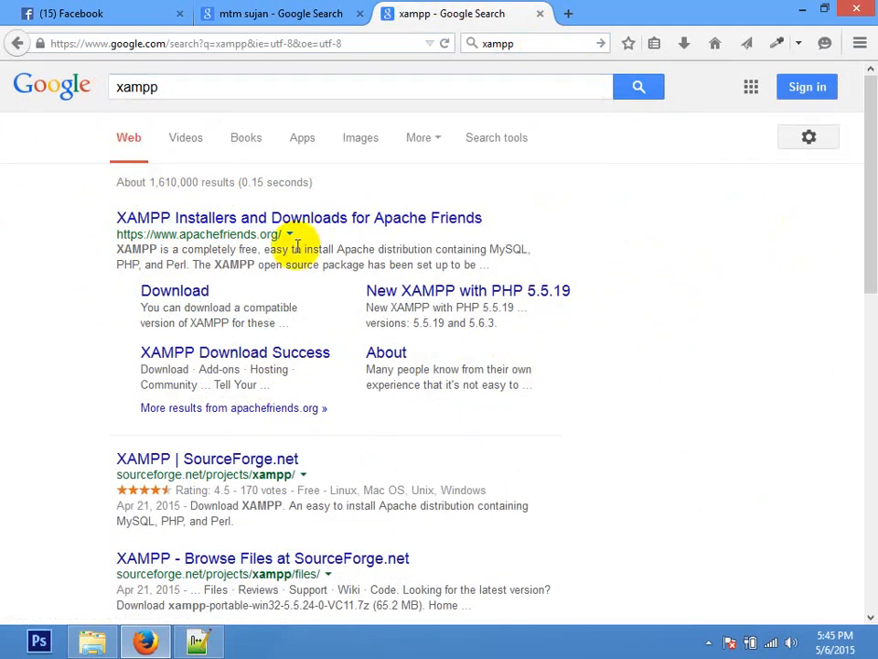
left_click_drag(153, 236, 282, 232)
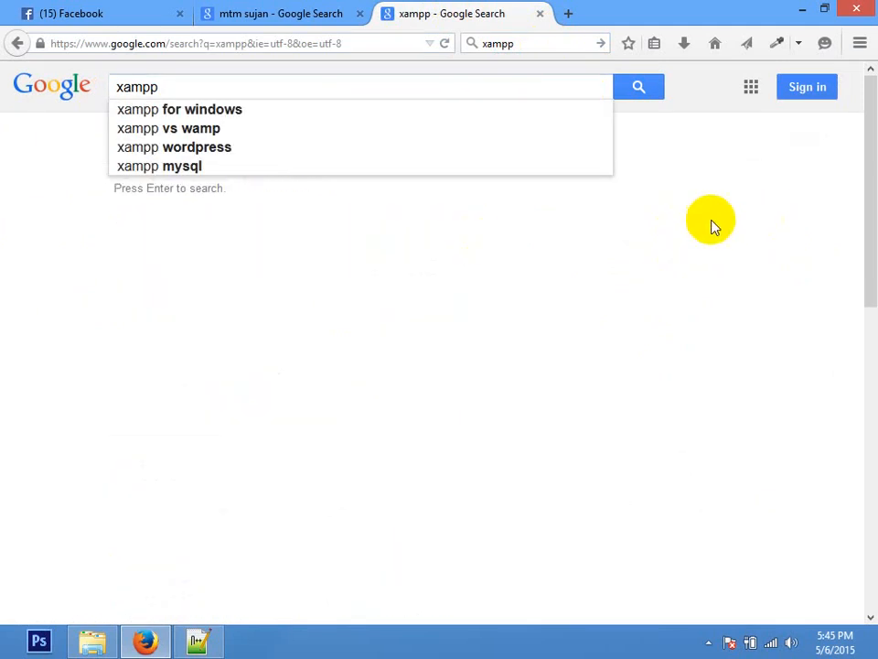
left_click(222, 82)
key("Return")
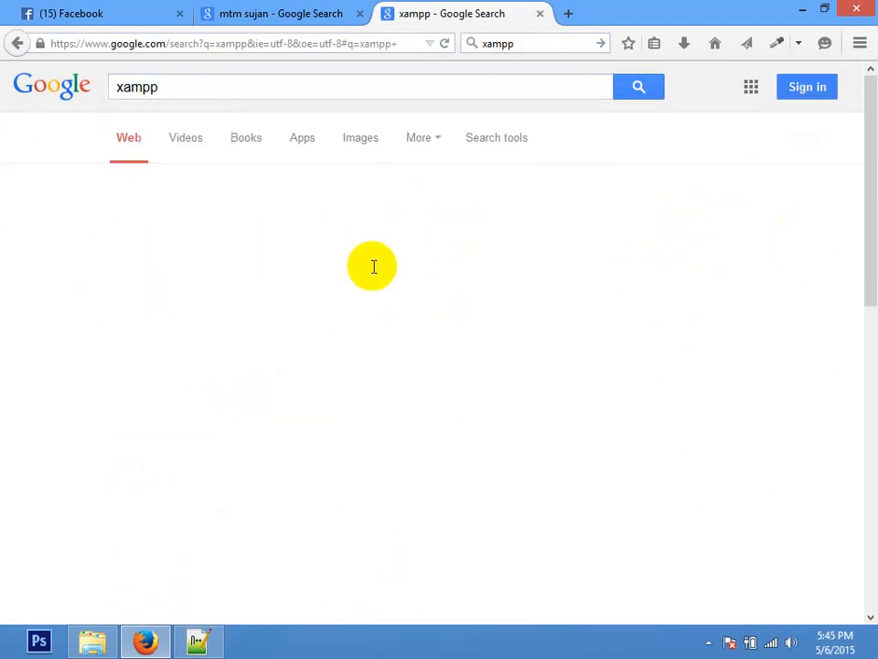
Step: Open the apachefriends.org XAMPP page, start the XAMPP for Windows download and close the blank tab
left_click(201, 221)
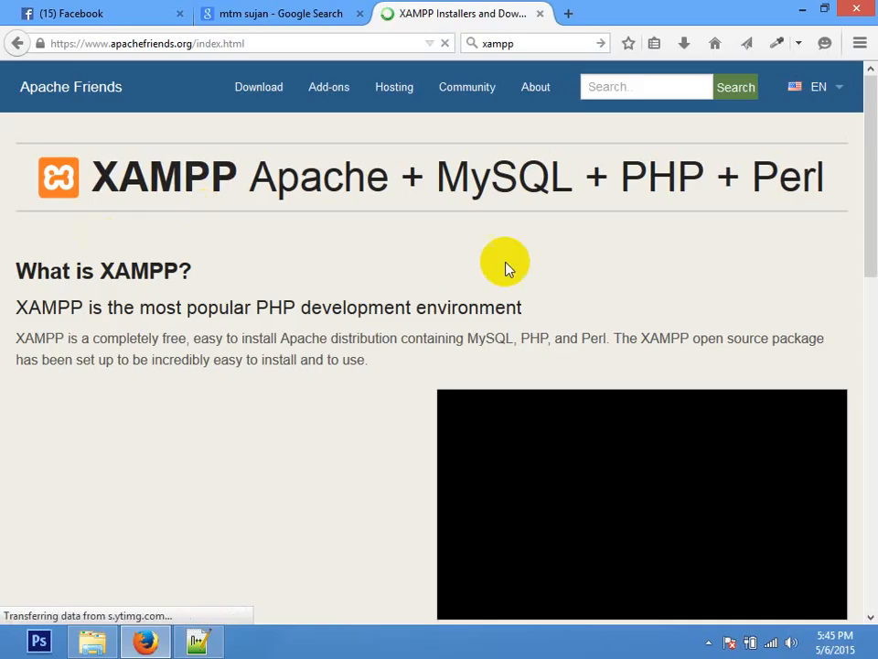
left_click_drag(863, 134, 863, 294)
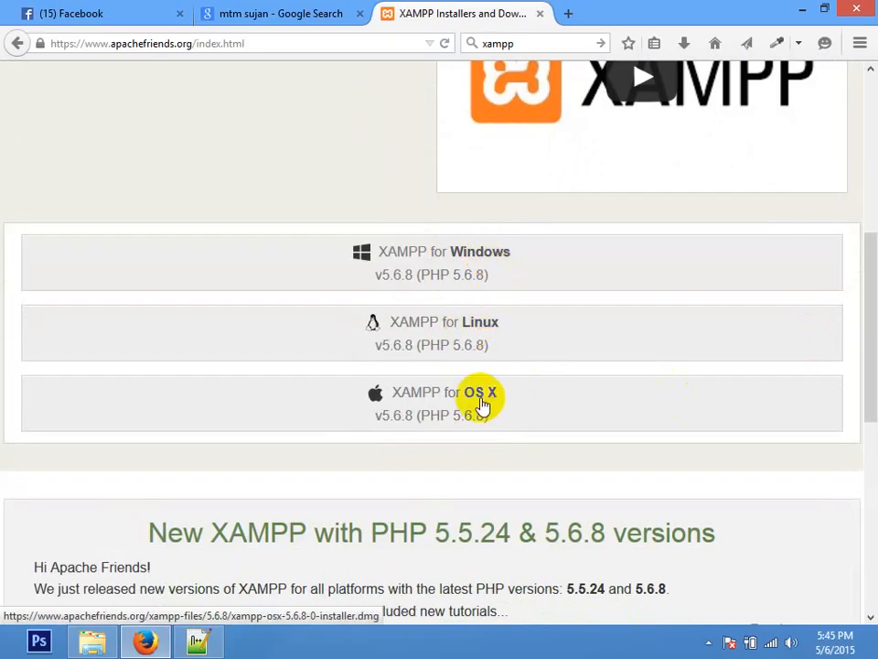
left_click(440, 264)
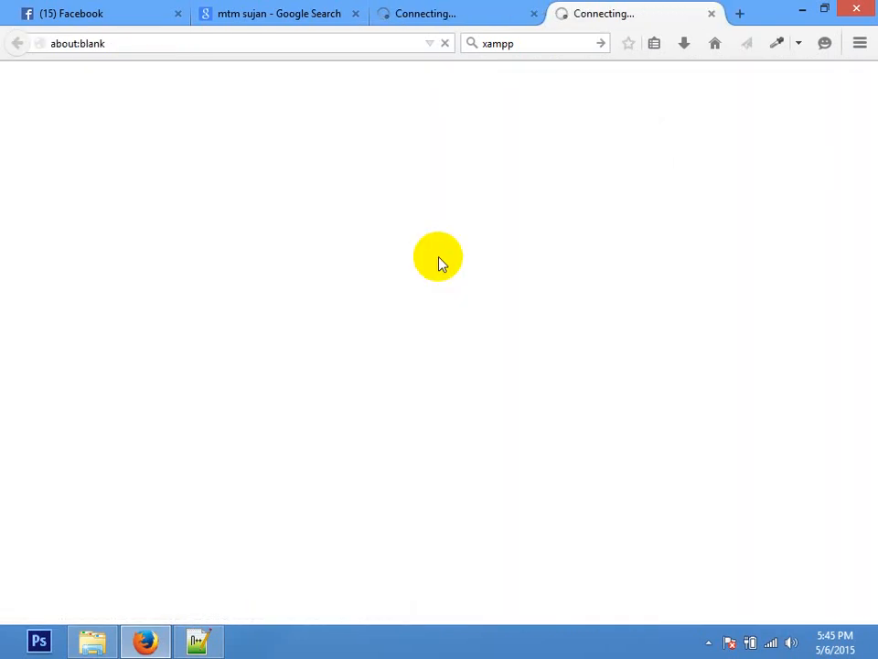
left_click(712, 15)
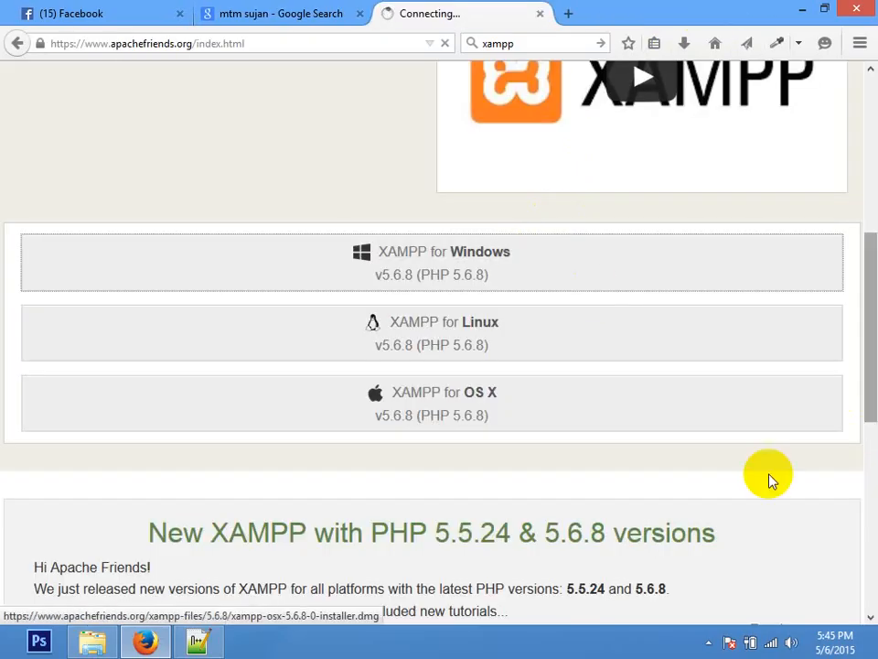
Step: Search Downloads and then drive E: in File Explorer for xamp
left_click(92, 638)
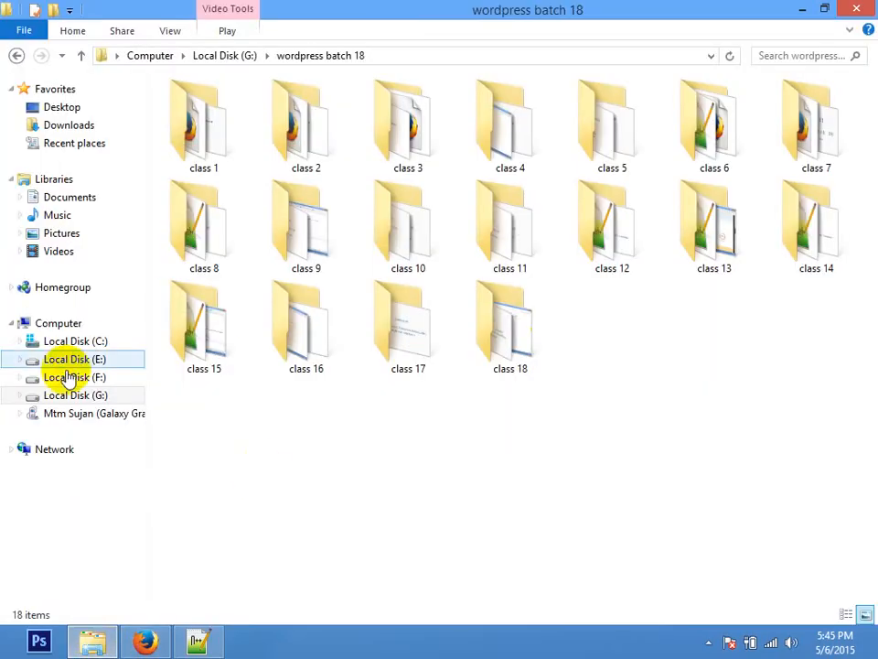
left_click(80, 131)
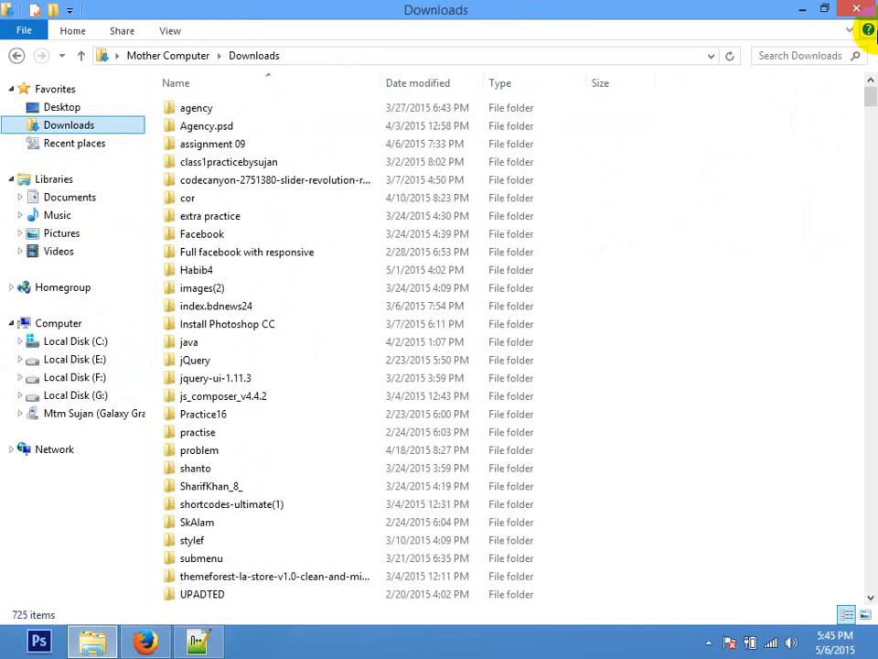
left_click(819, 54)
type("xamp")
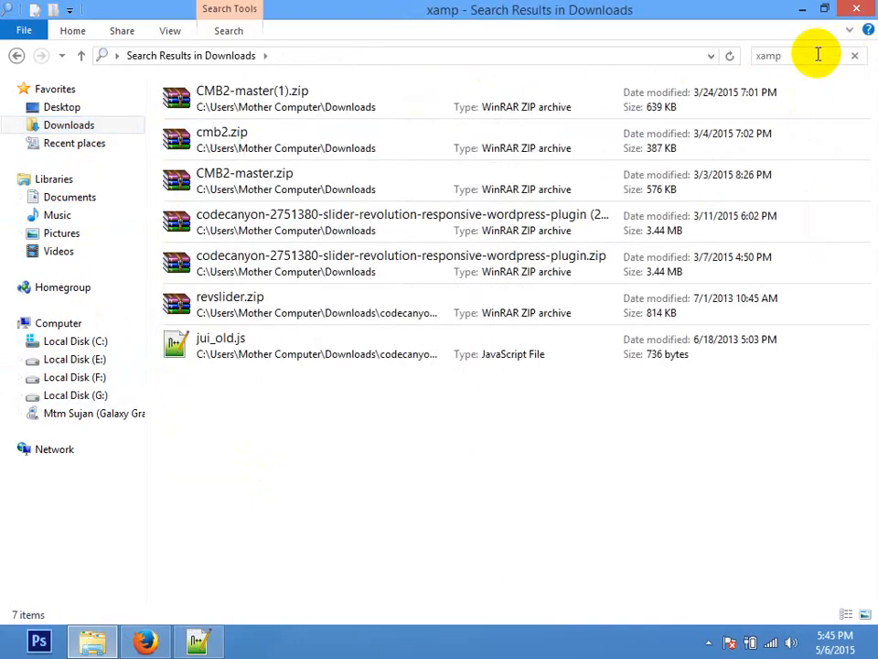
left_click(92, 356)
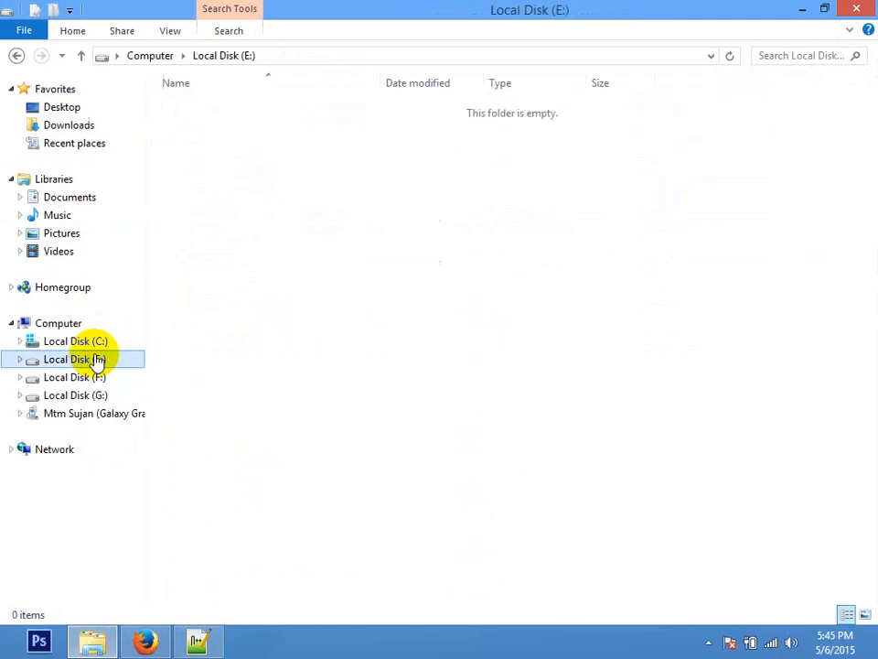
left_click(226, 128)
key("s")
key("s")
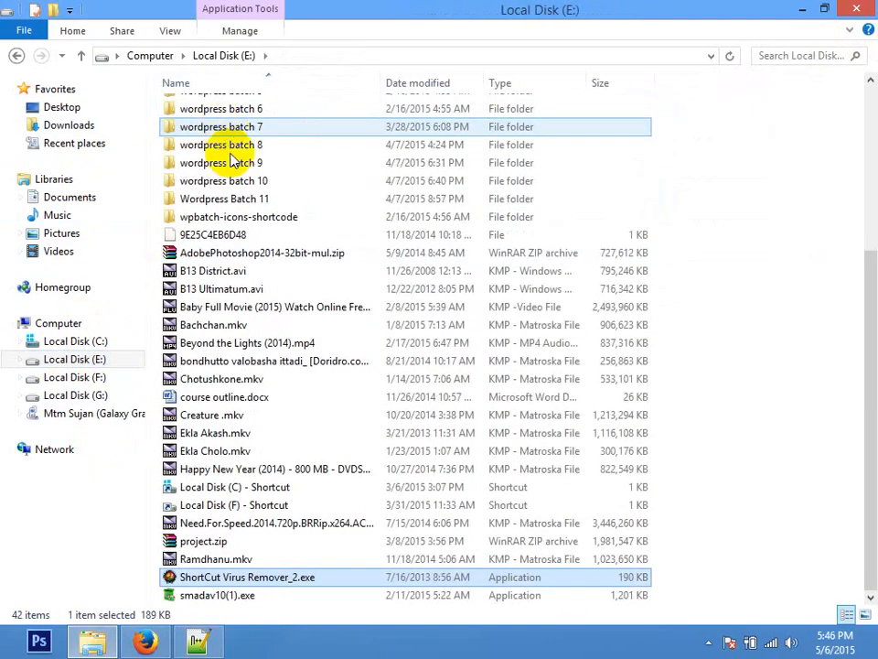
left_click(821, 60)
type("xamp")
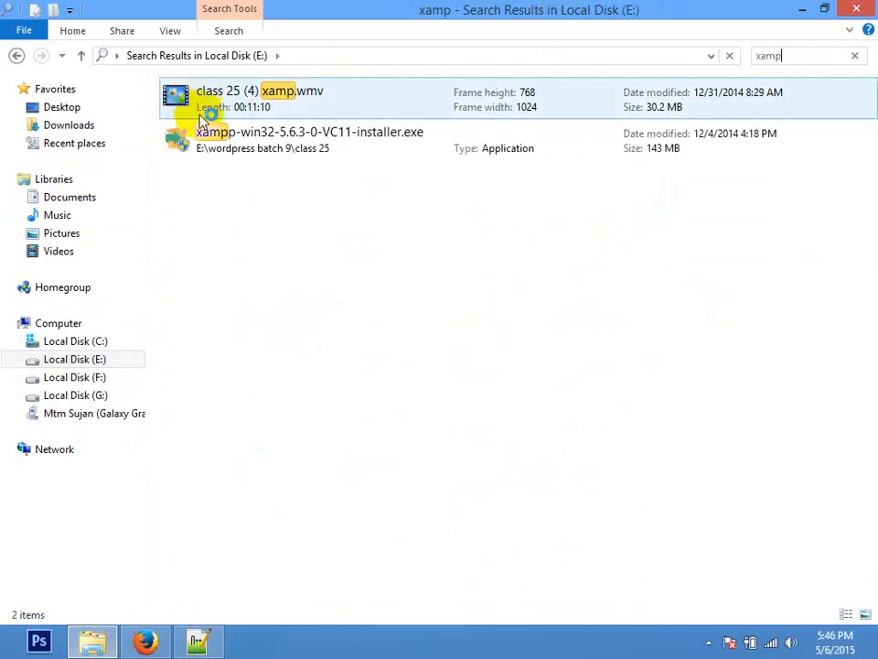
Step: Copy the xampp-win32-5.6.3-0-VC11-installer.exe file and open wordpress batch 18 on Local Disk (G:)
left_click(287, 135)
right_click(287, 135)
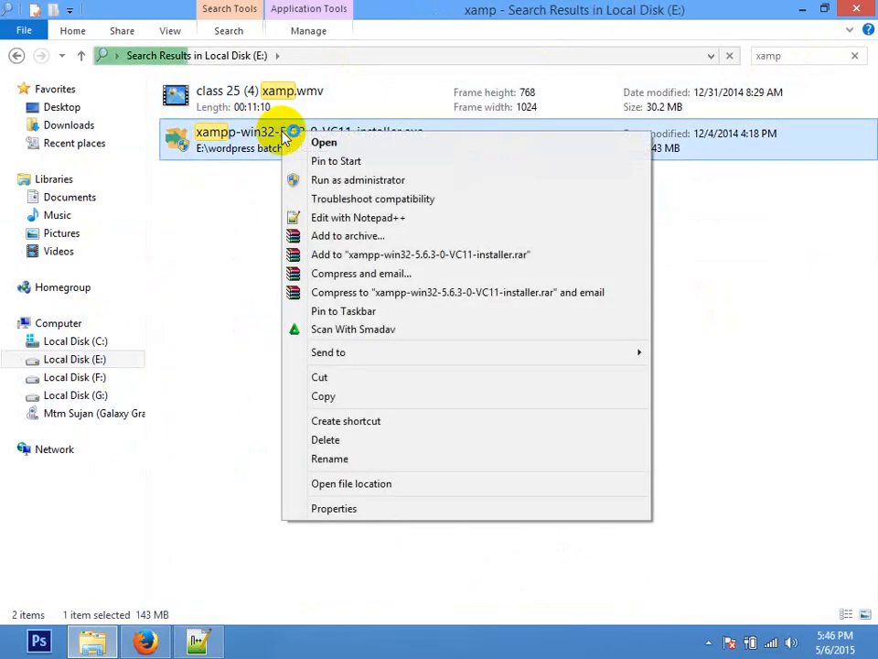
left_click(765, 261)
left_click(261, 145)
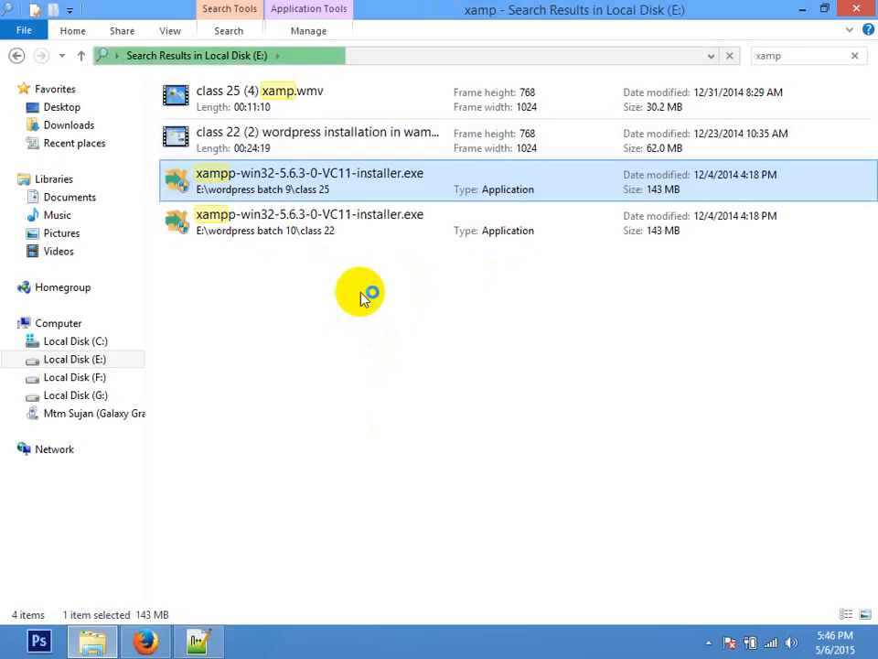
right_click(305, 184)
left_click(351, 450)
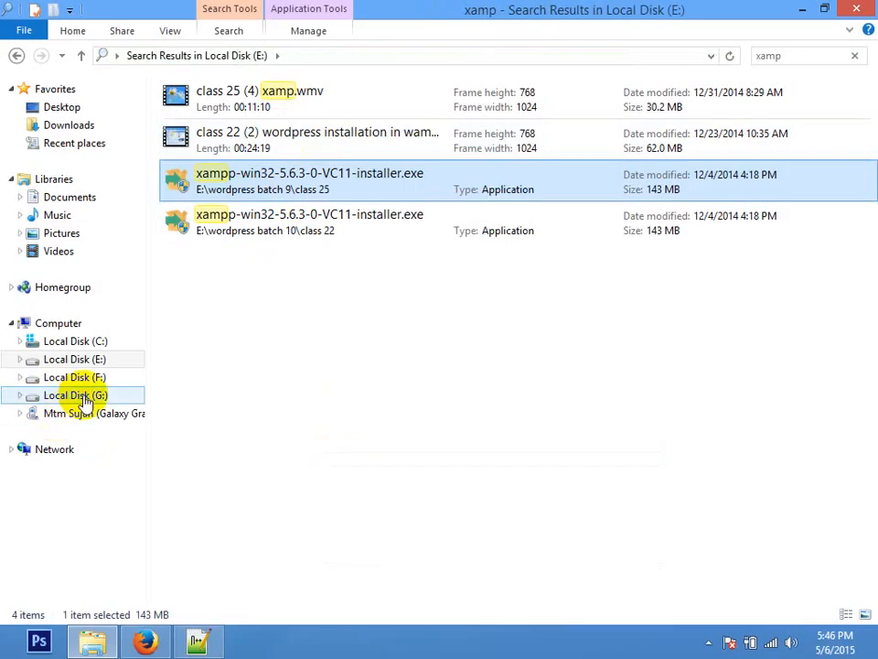
left_click(58, 396)
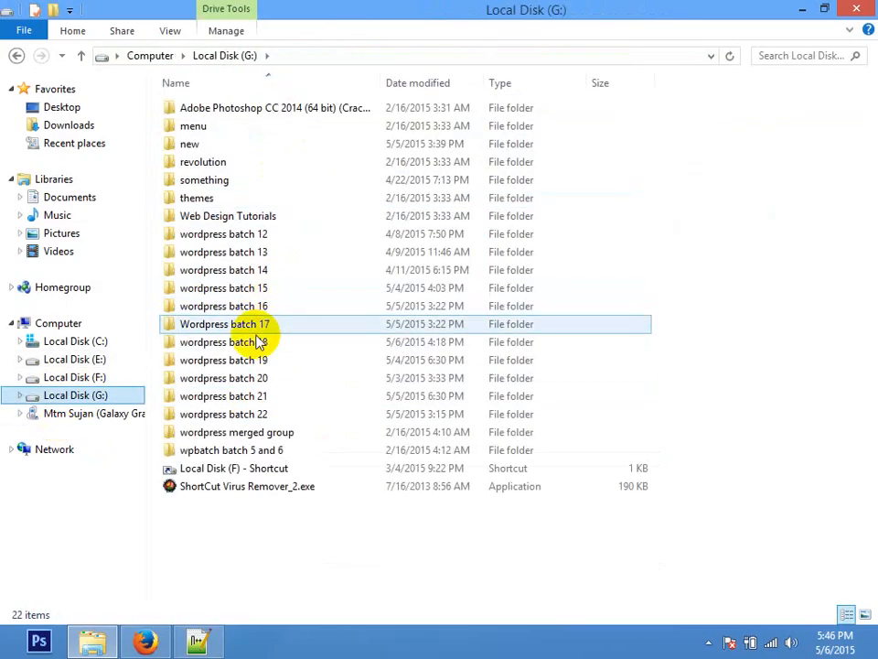
double_click(256, 345)
Step: Paste the xampp installer into the class 18 folder
double_click(506, 316)
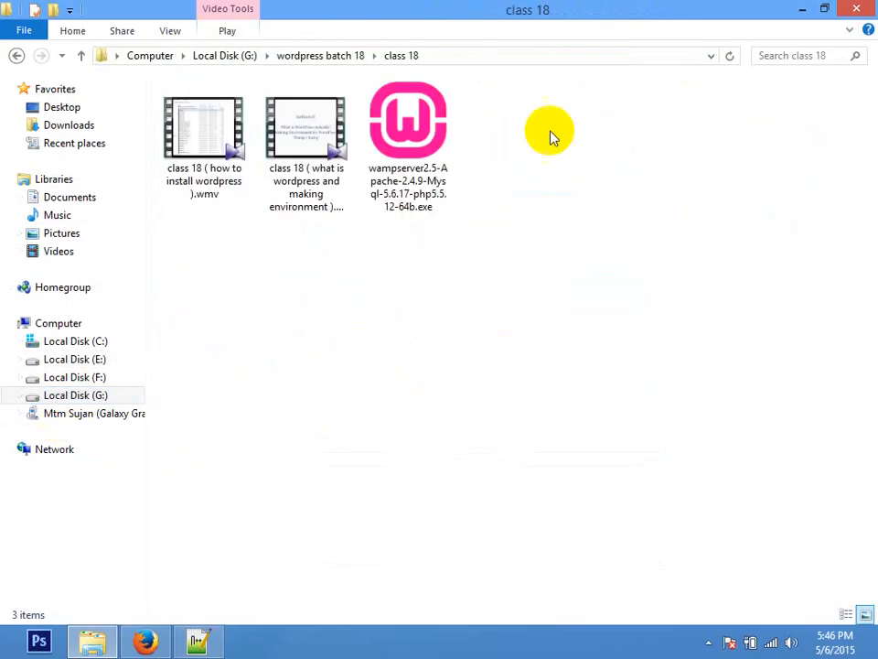
right_click(568, 81)
right_click(522, 114)
left_click(555, 232)
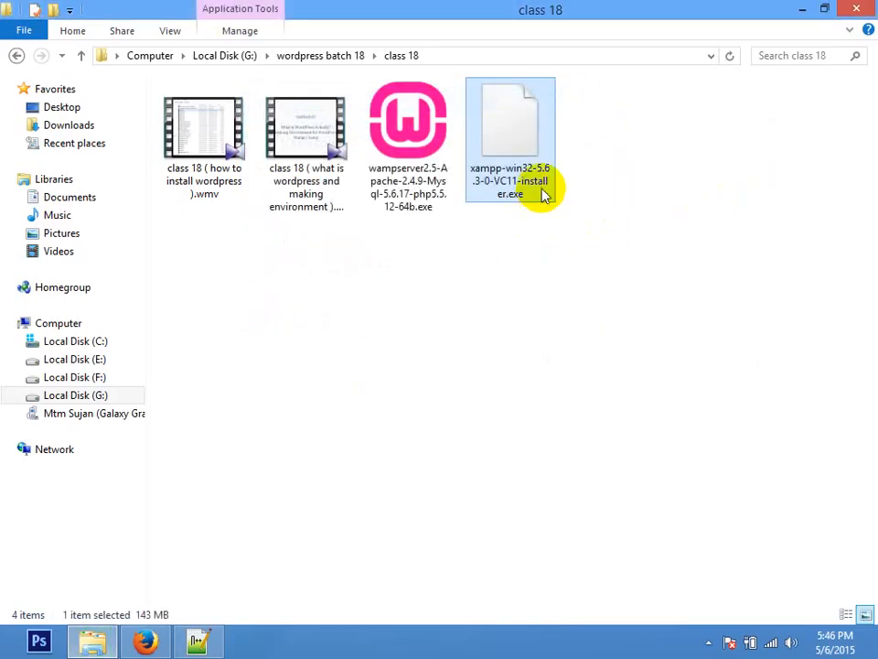
Step: Cancel Firefox's xampp download, then search the Start screen for xamp
left_click(144, 645)
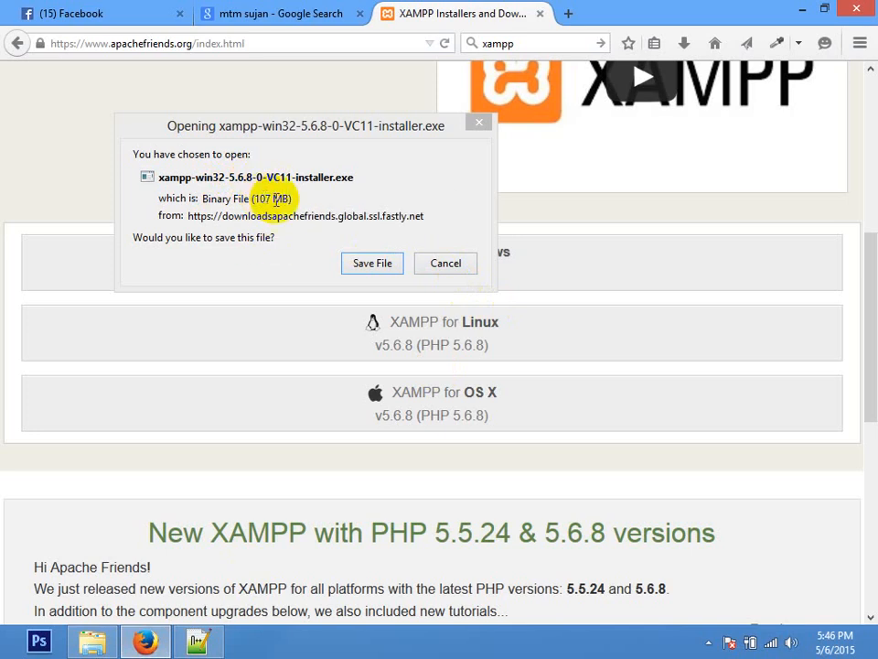
left_click(430, 264)
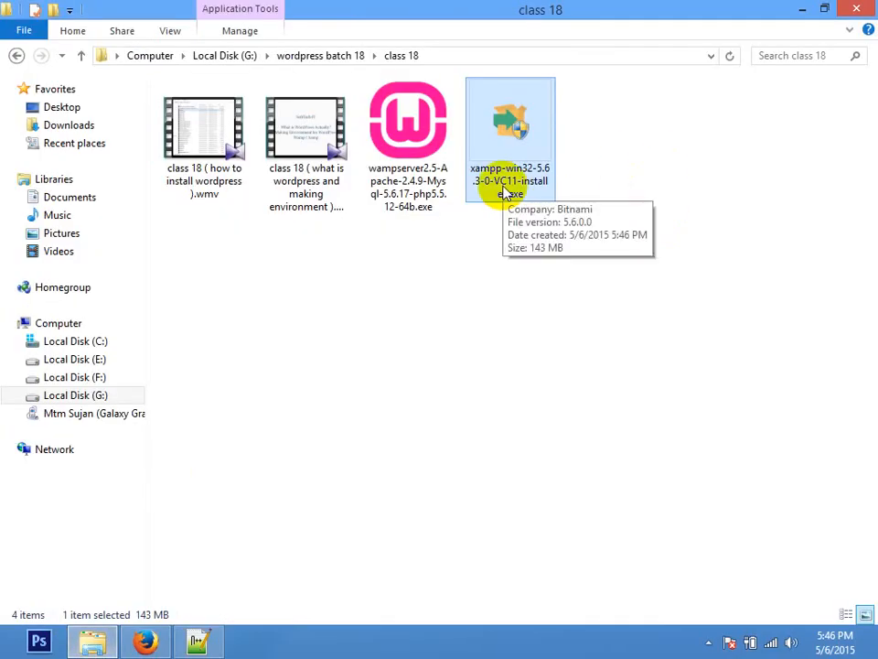
left_click(333, 300)
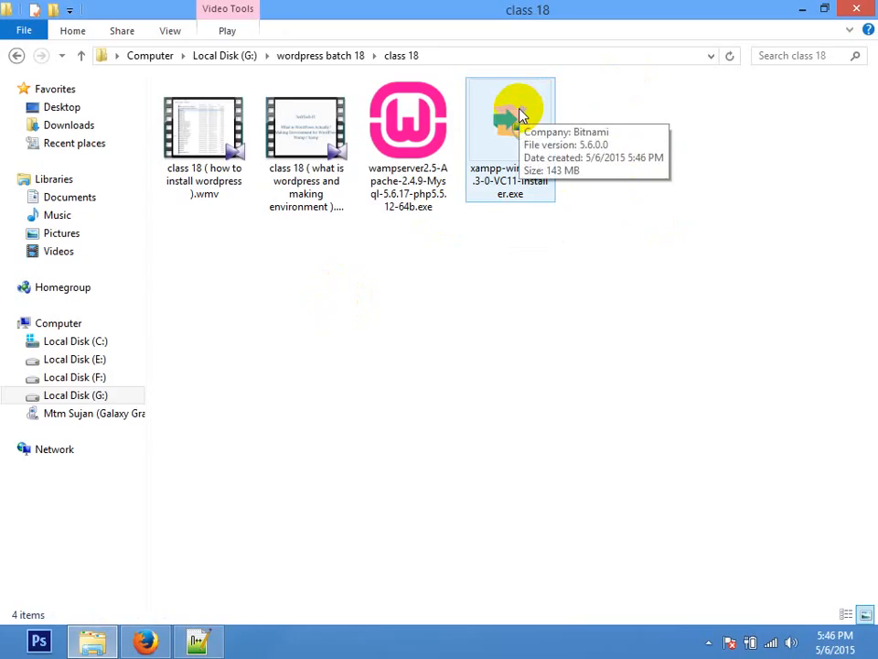
left_click(4, 653)
type("xamp")
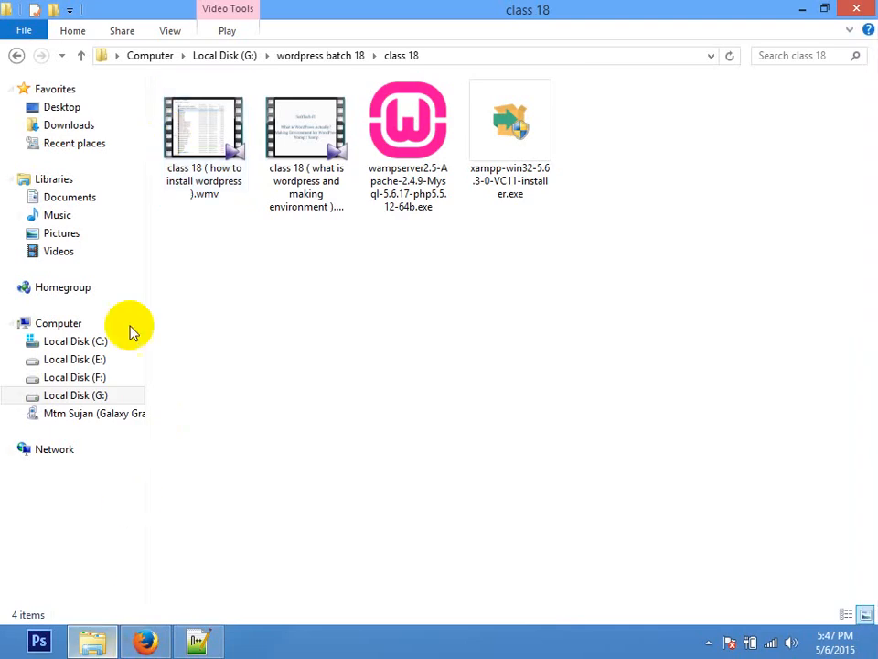
left_click(93, 340)
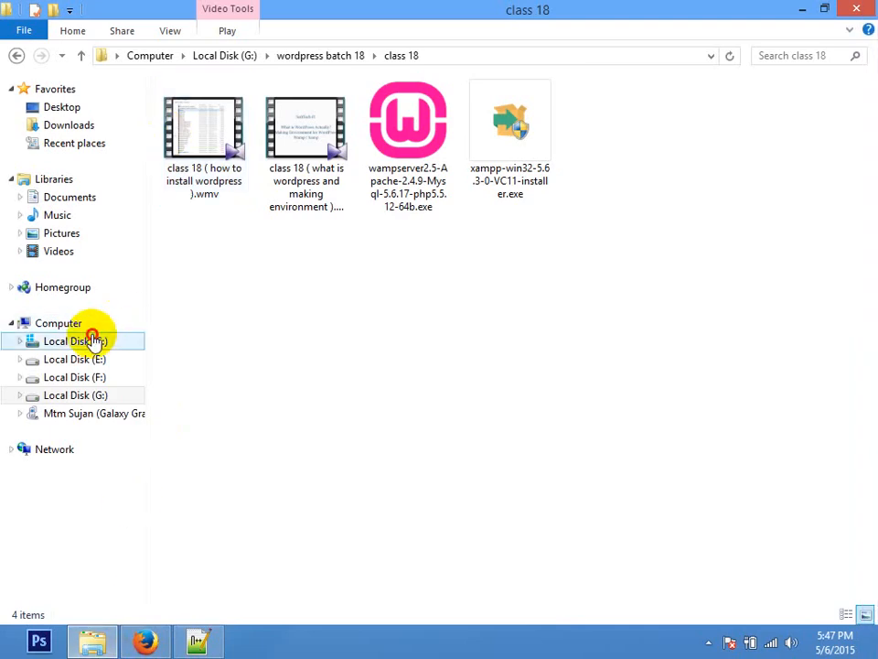
Step: Open the xampp folder on Local Disk (C:)
double_click(219, 183)
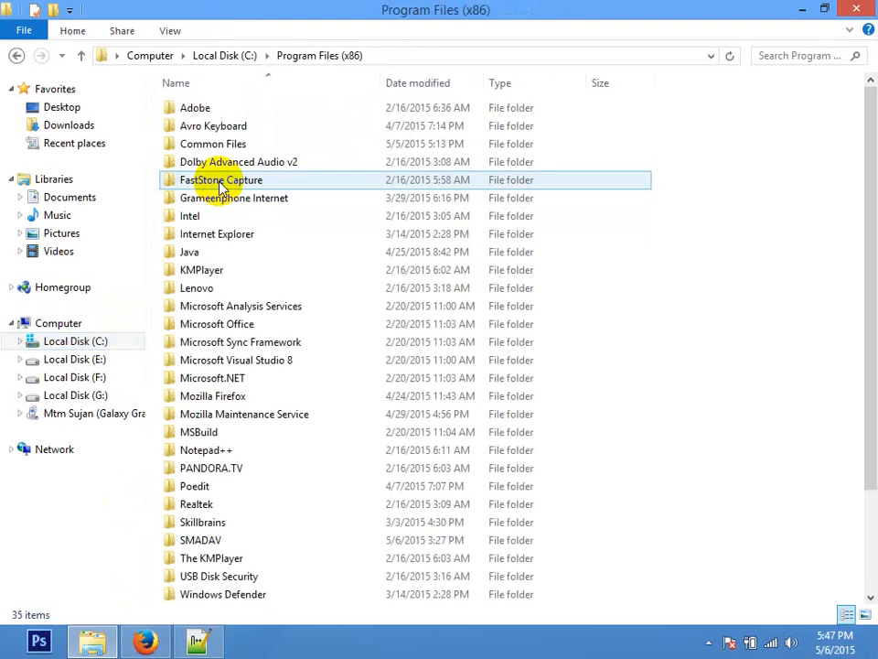
left_click(216, 182)
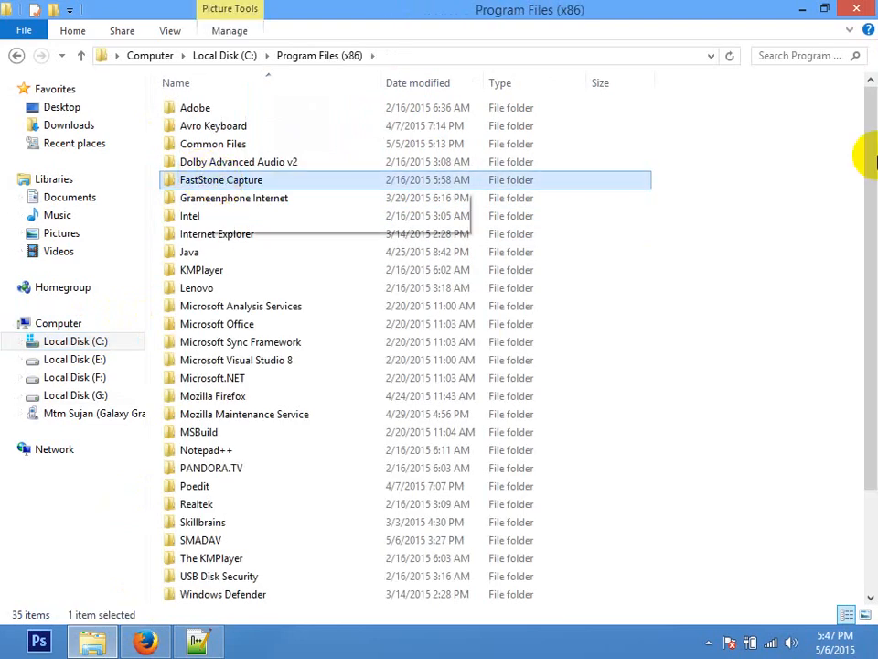
left_click(80, 54)
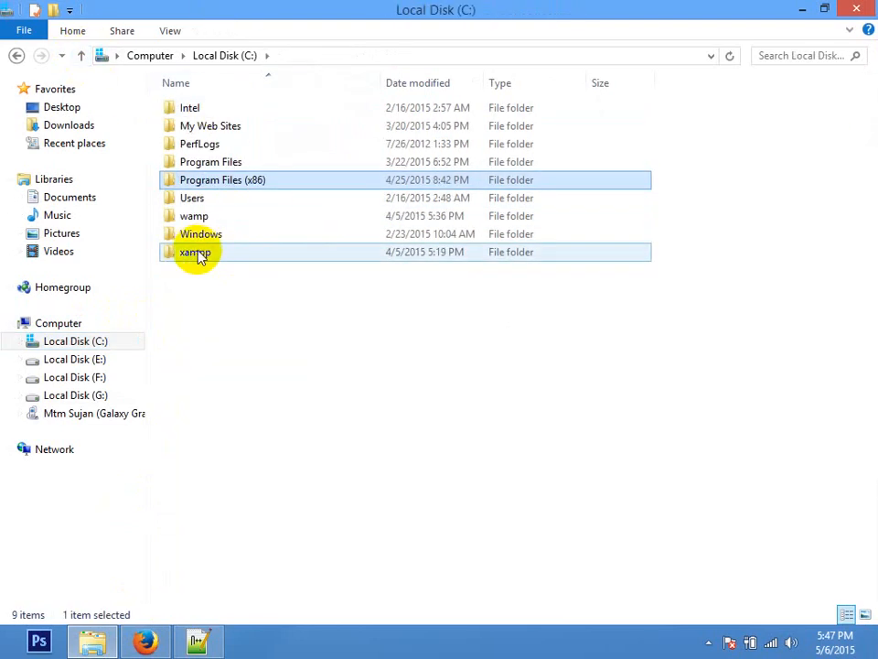
left_click(199, 253)
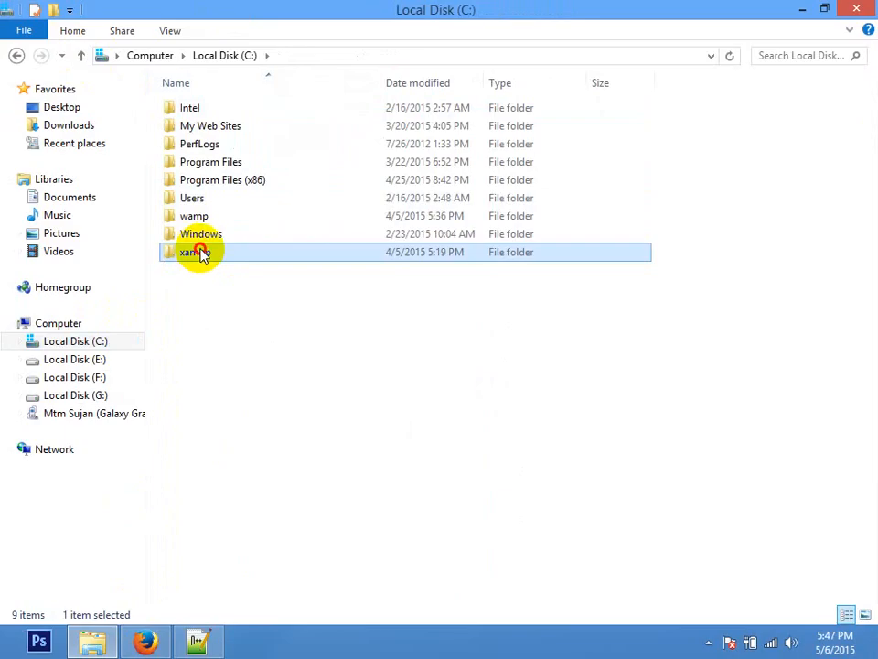
double_click(199, 252)
left_click_drag(868, 182, 864, 430)
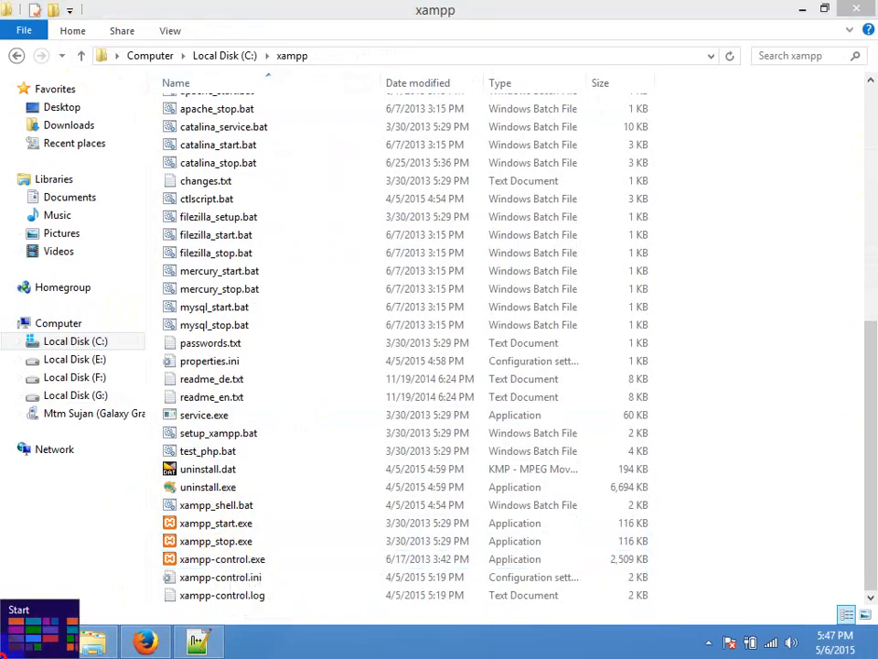
Step: Launch XAMPP Control Panel from the Start search and confirm its tray icon is running
left_click(9, 652)
type("xamp")
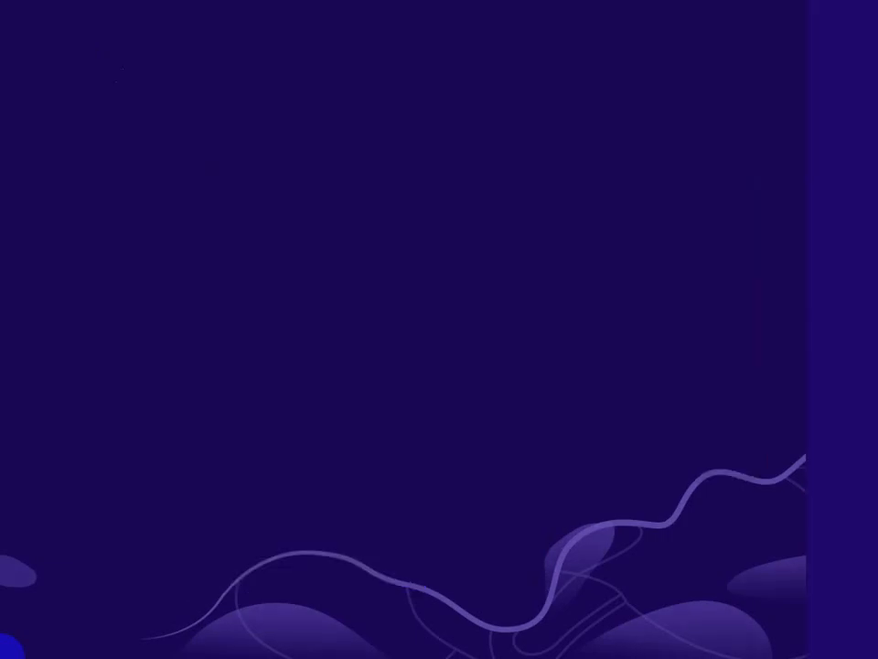
left_click(170, 129)
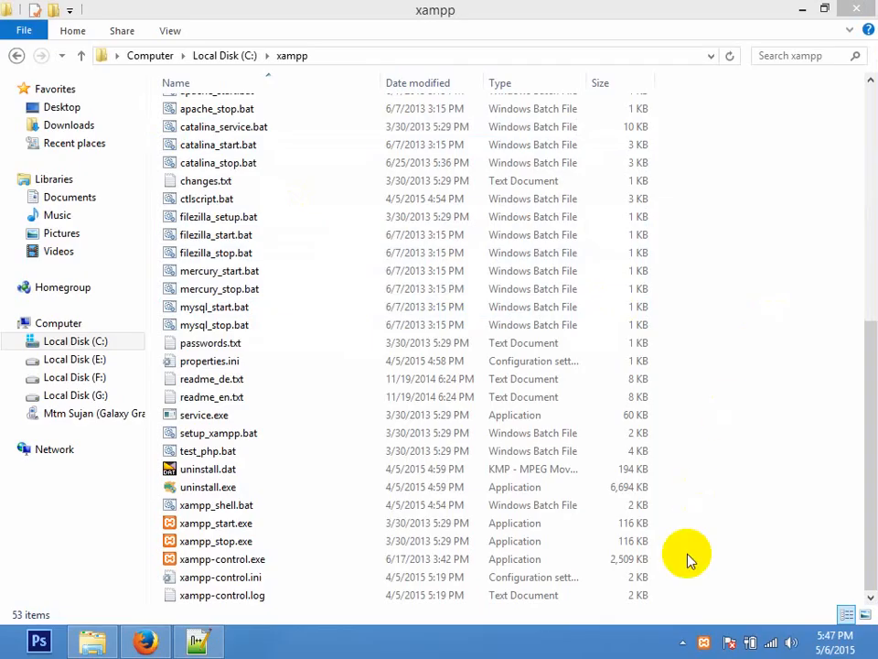
left_click(704, 643)
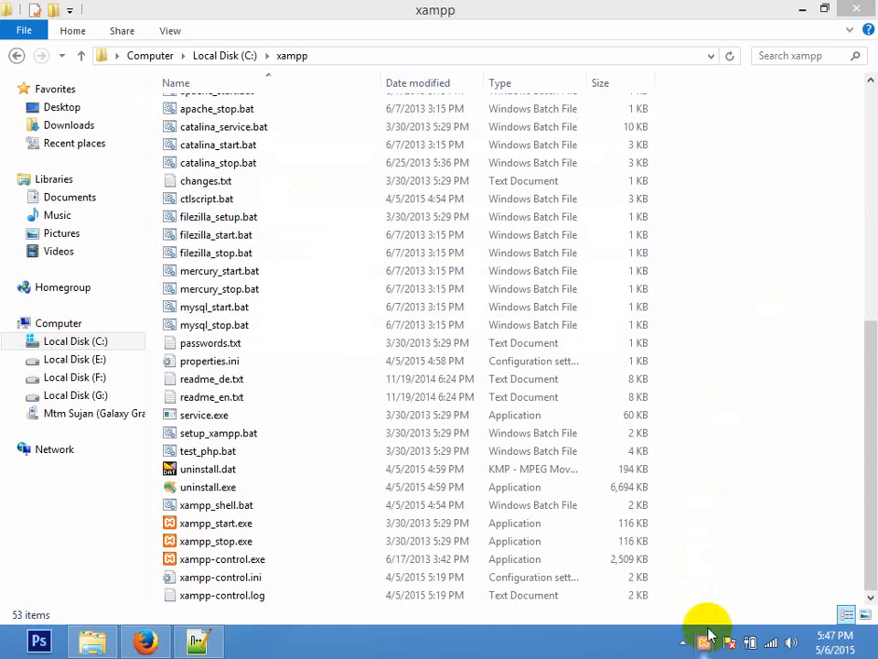
left_click(740, 553)
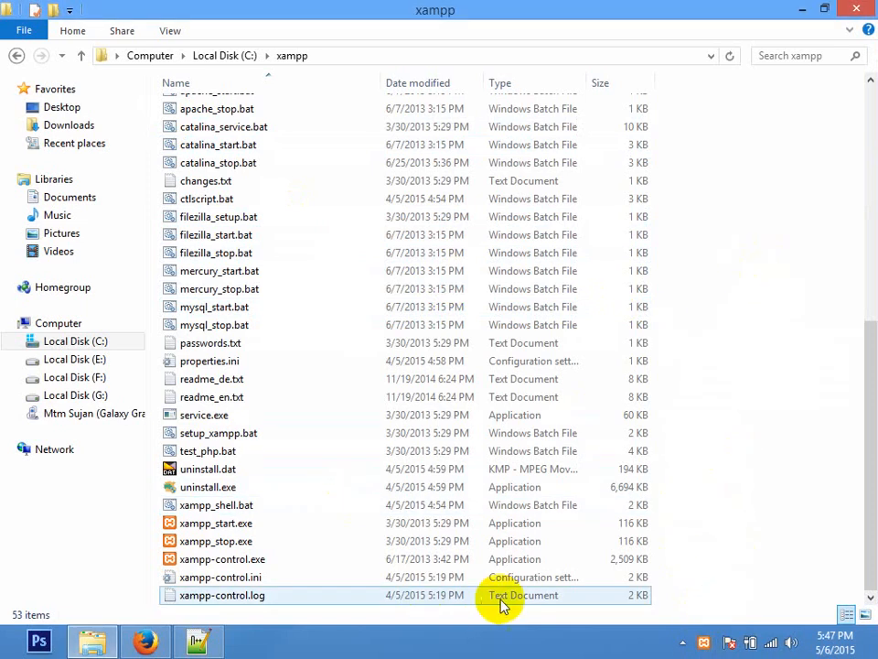
right_click(704, 643)
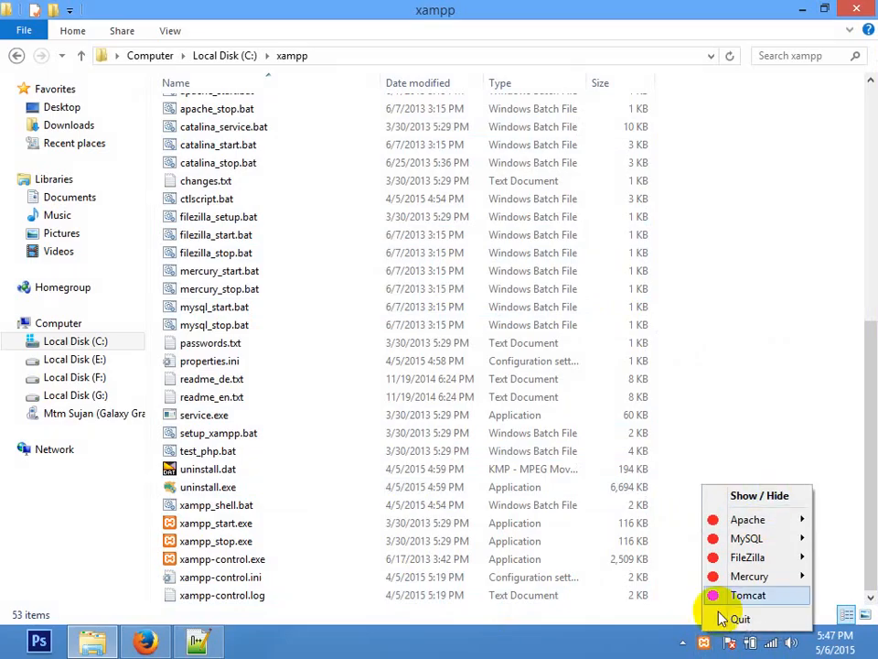
Step: Show the XAMPP Control Panel v3.2.1 window from the tray menu and drag it into place
left_click(756, 499)
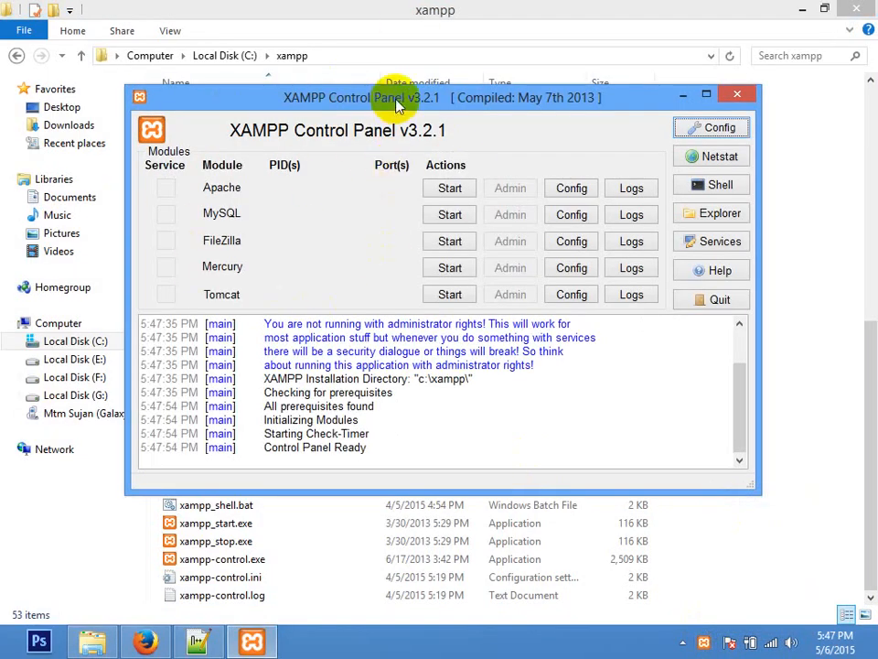
left_click_drag(324, 95, 457, 72)
left_click_drag(456, 149, 402, 87)
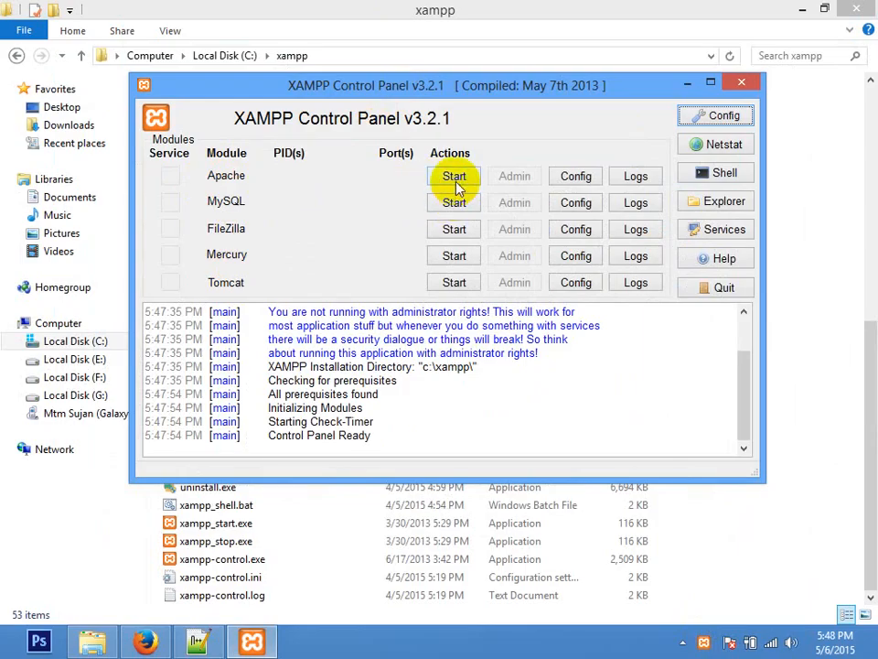
Step: Try loading localhost in Firefox, which reports it is unable to connect
left_click(144, 641)
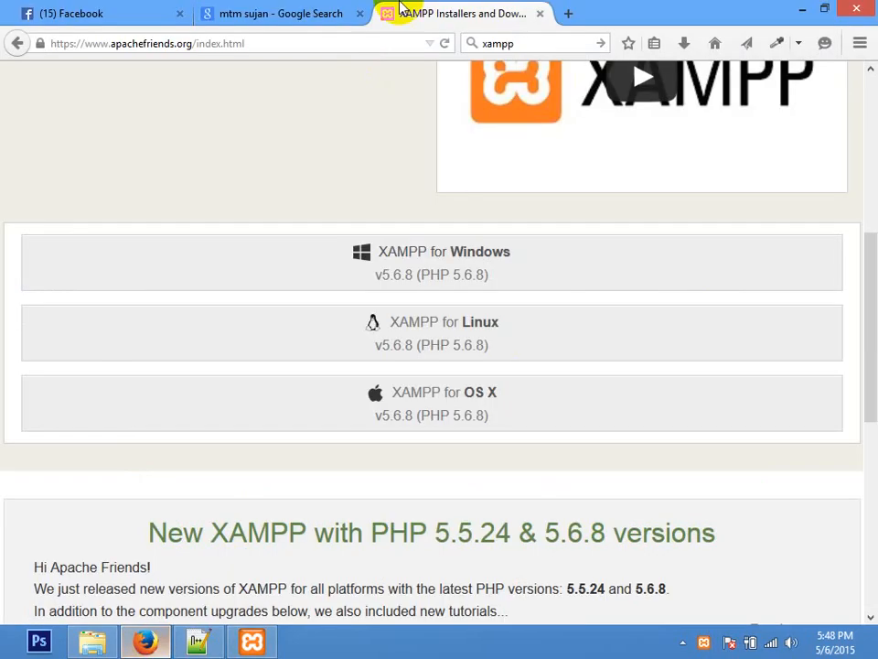
left_click(332, 46)
type("localhost/")
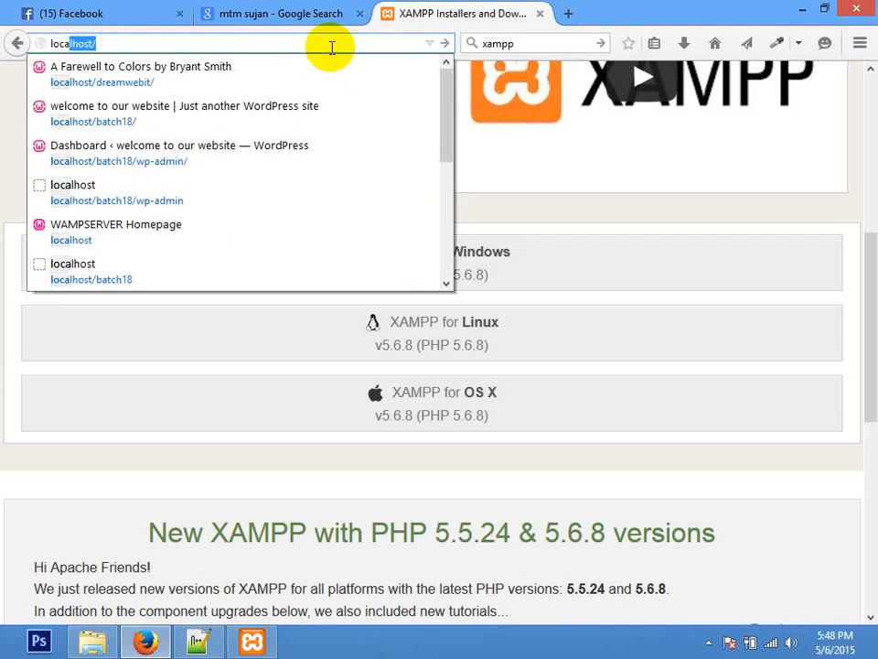
key("Return")
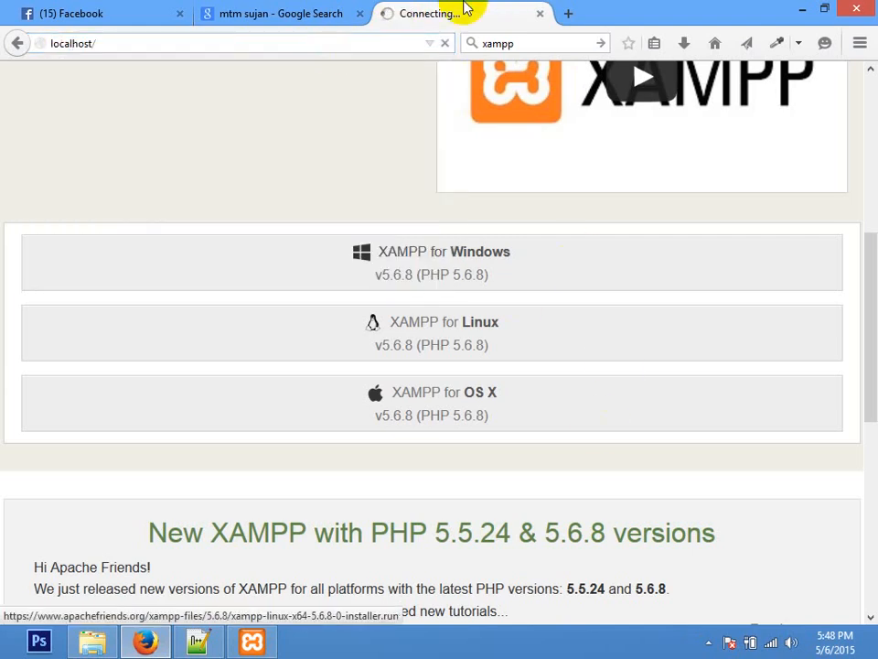
left_click_drag(862, 313, 865, 144)
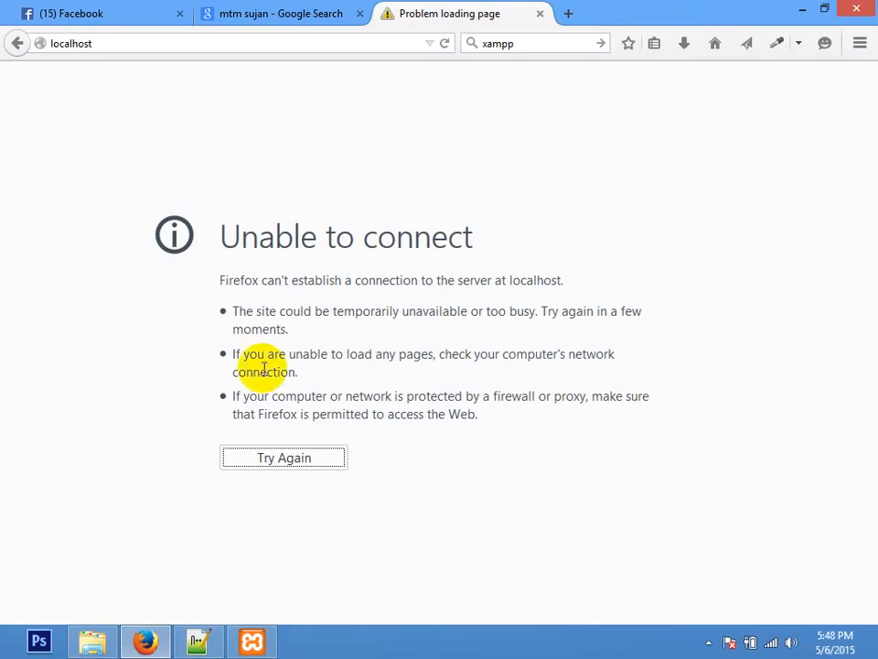
Step: Start the Apache and MySQL modules in XAMPP Control Panel
left_click(259, 643)
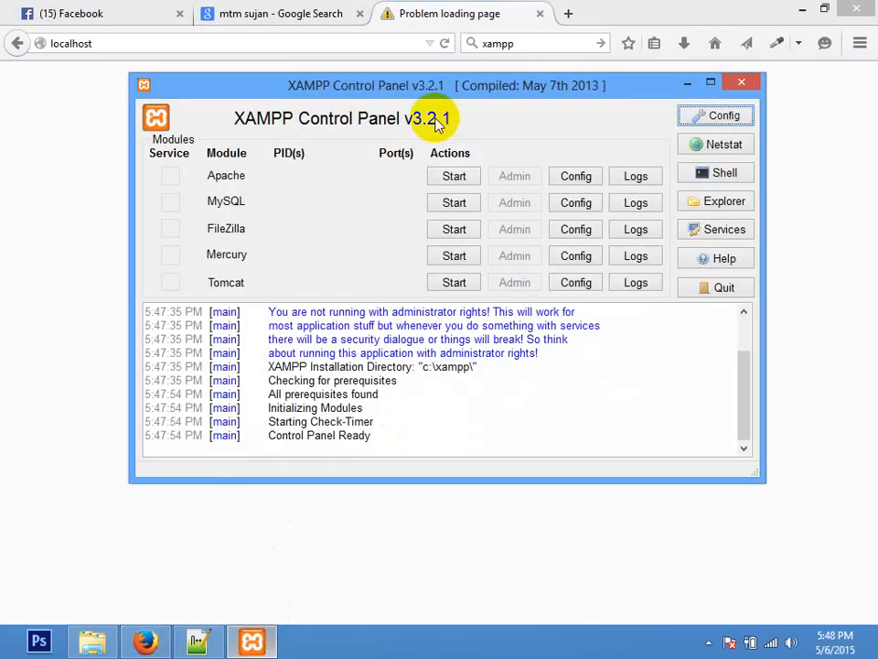
left_click(454, 177)
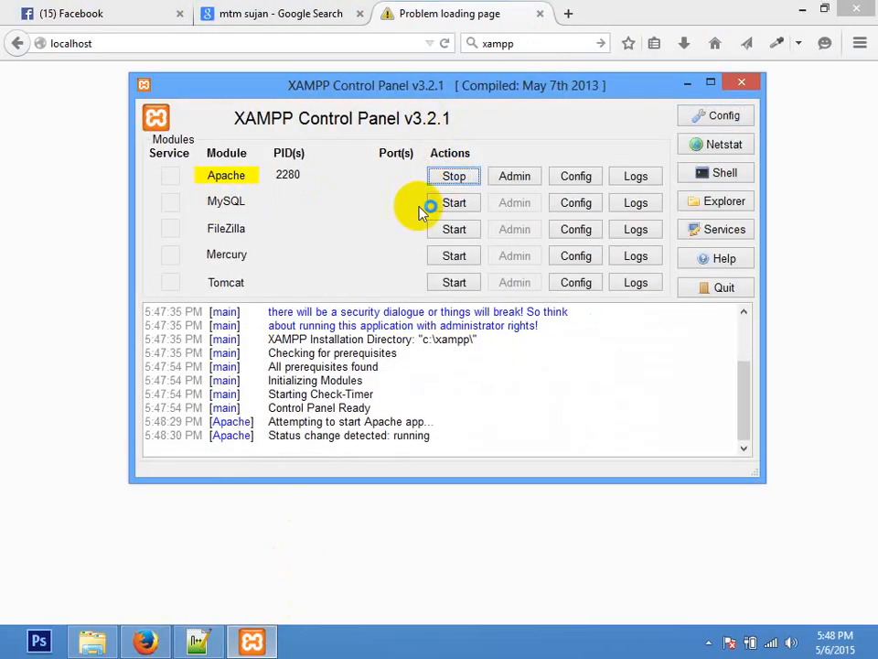
left_click(454, 203)
left_click(6, 225)
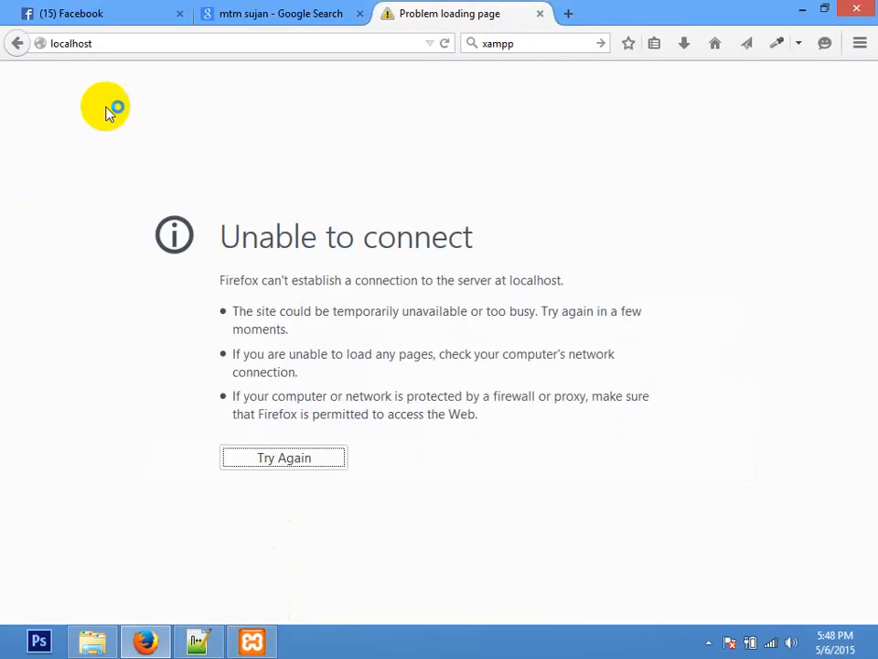
Step: Reload localhost to bring up the XAMPP 5.6.3 for Windows welcome page
left_click(135, 48)
key("Return")
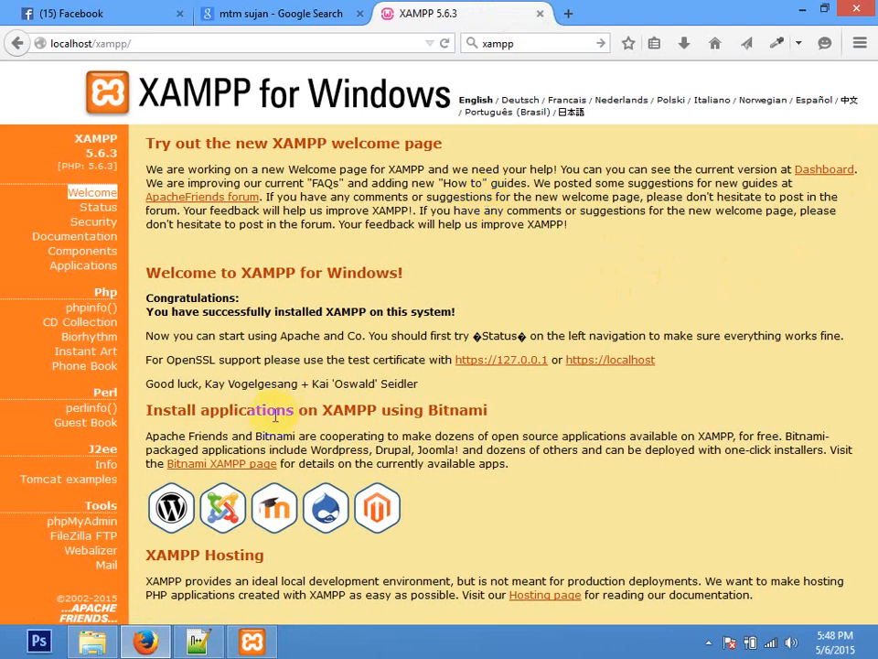
Step: Navigate File Explorer to the C:\xampp\htdocs folder
left_click(92, 642)
left_click(110, 344)
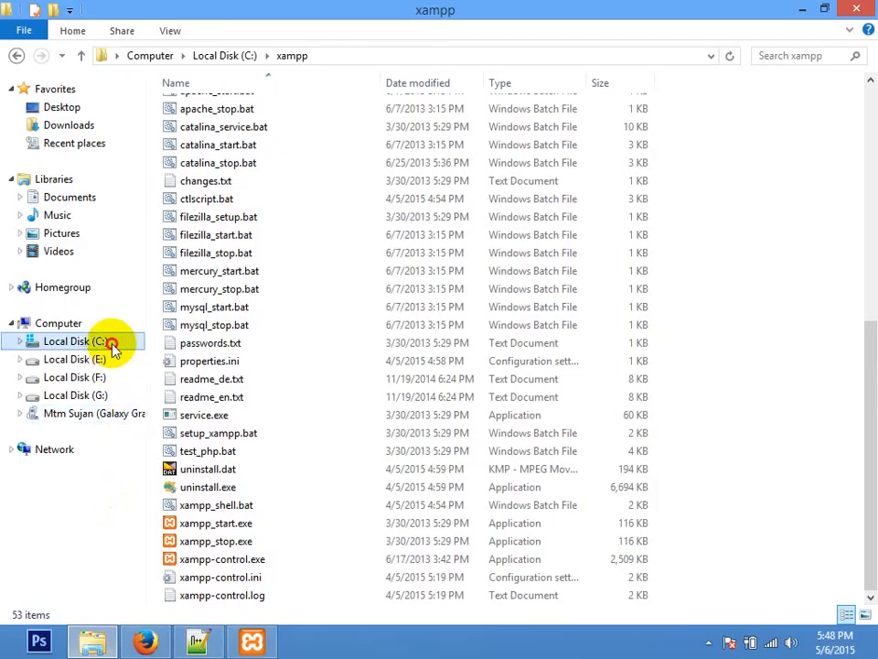
left_click(209, 256)
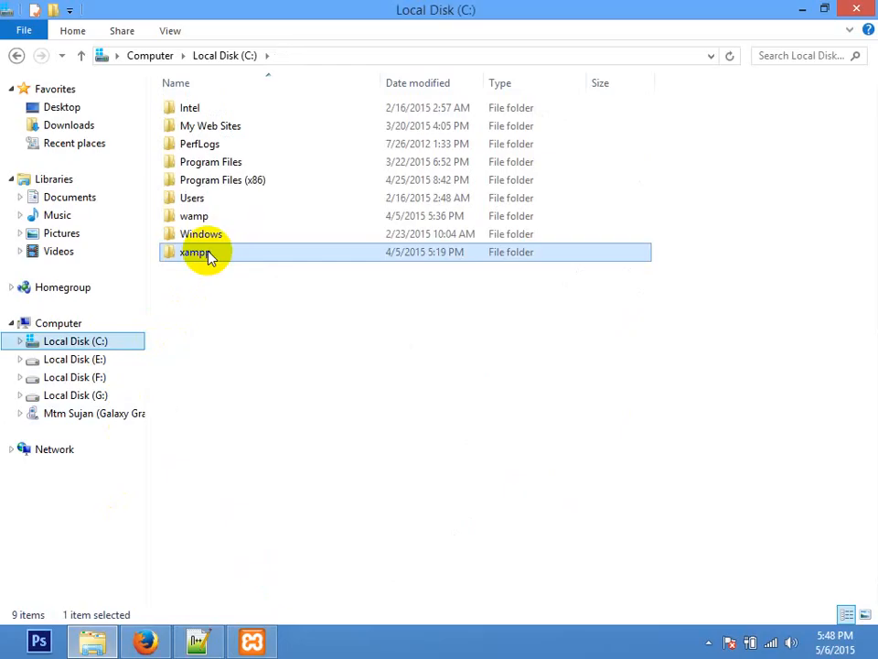
double_click(209, 257)
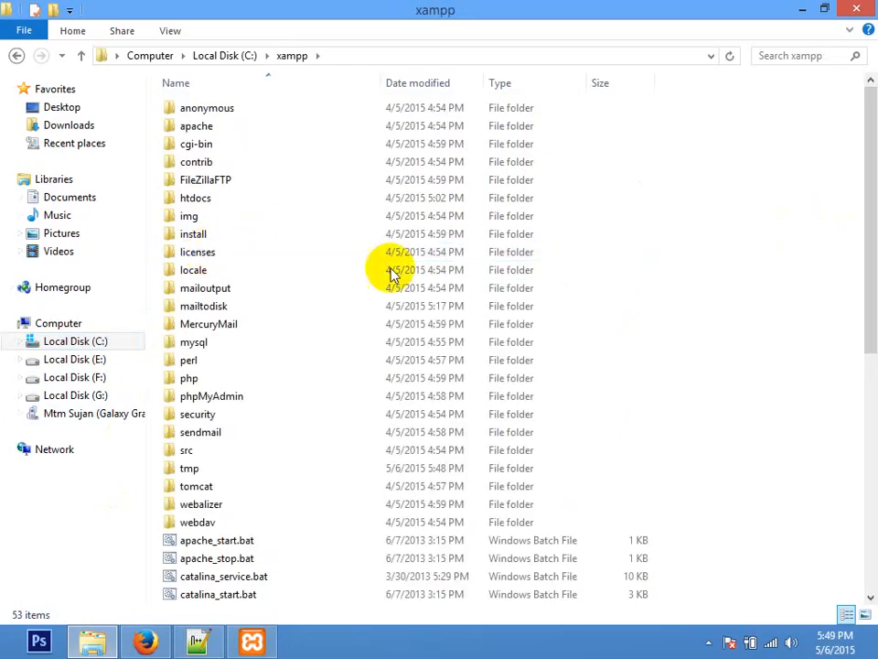
left_click(98, 342)
double_click(196, 216)
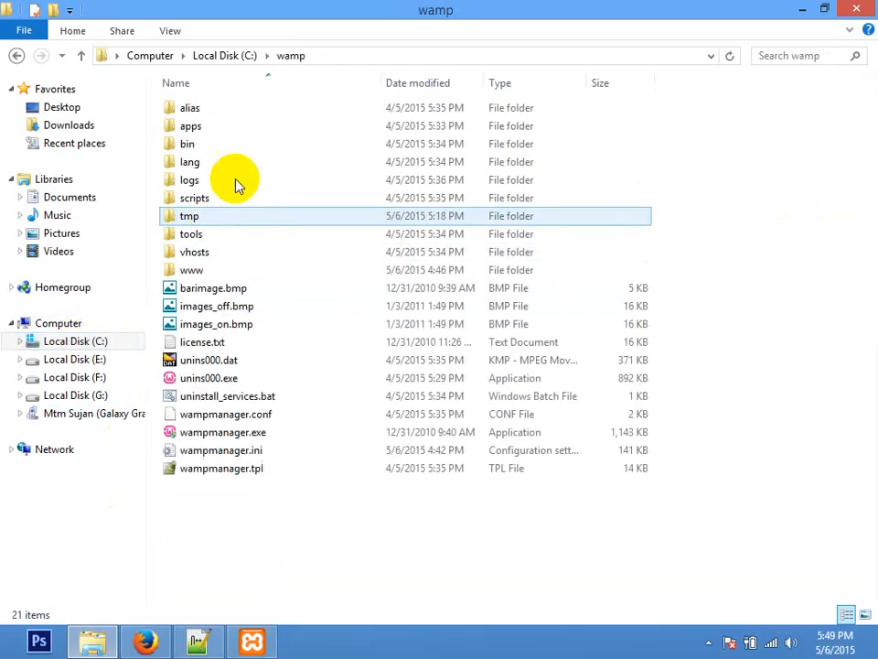
left_click(194, 271)
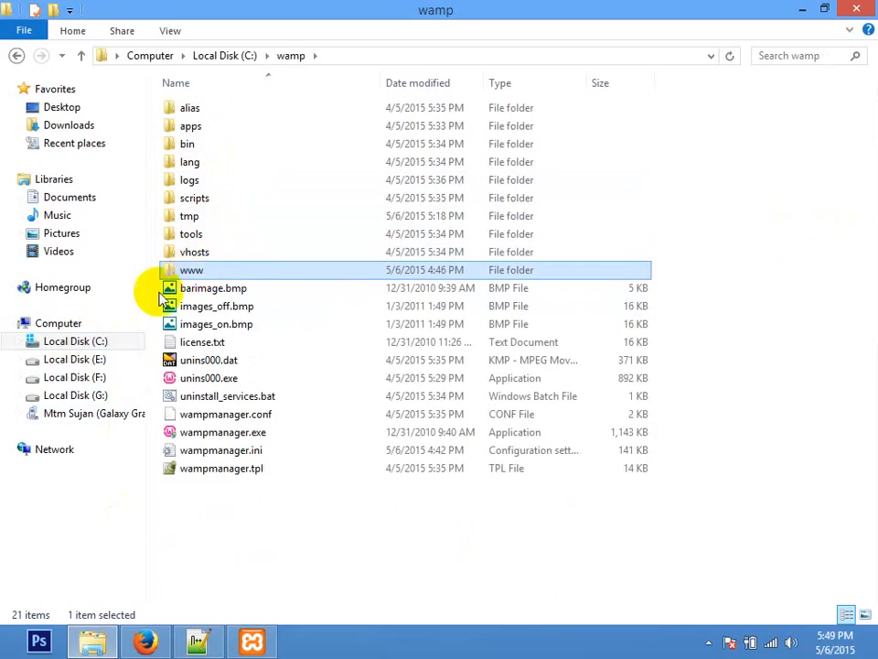
left_click(92, 343)
left_click(201, 259)
double_click(202, 259)
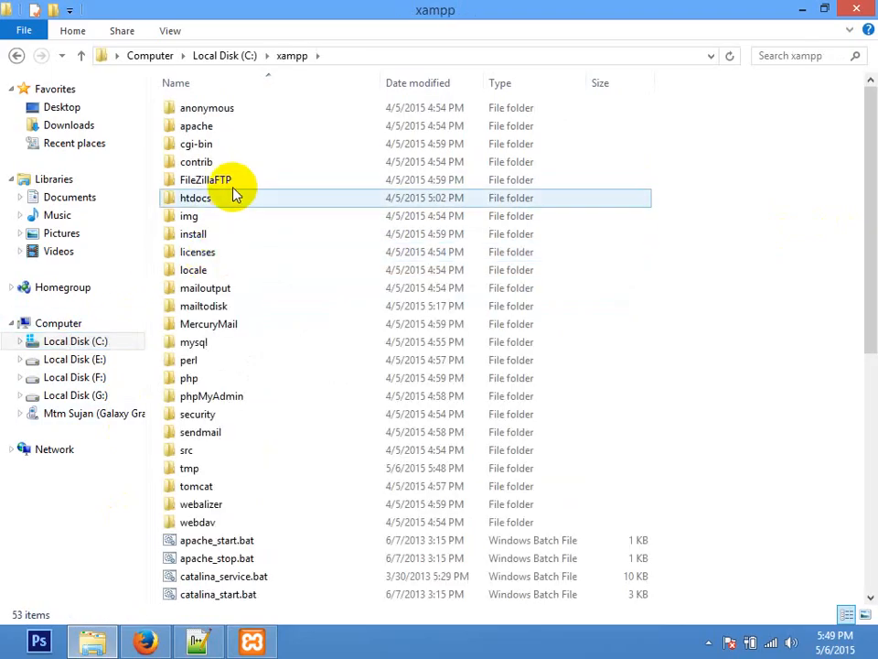
left_click(196, 197)
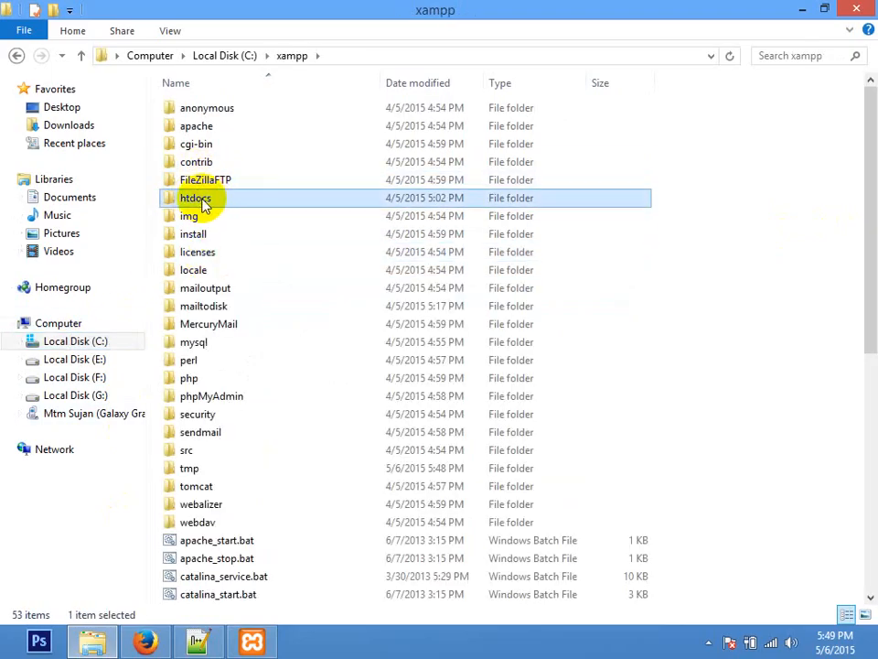
double_click(205, 199)
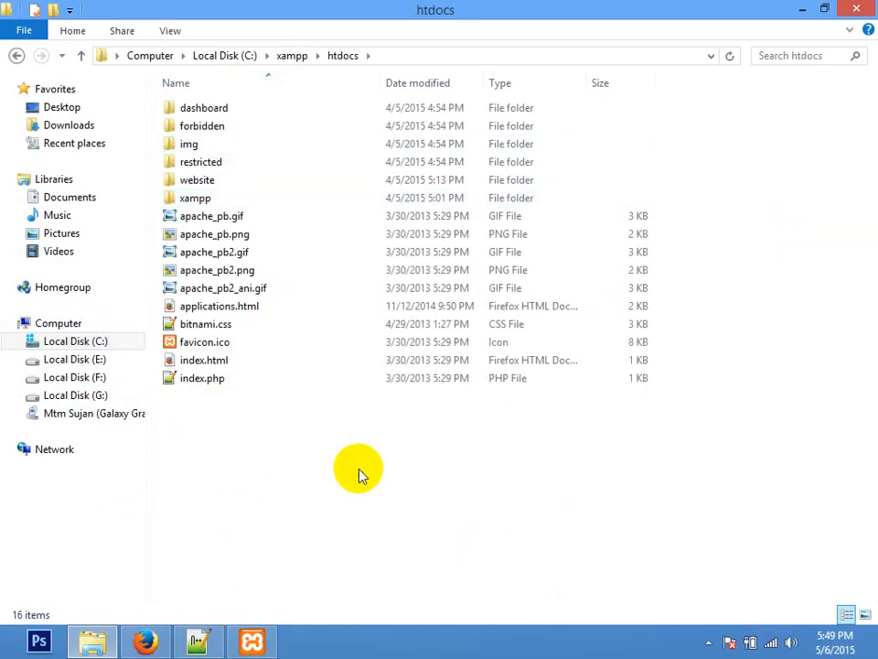
Step: Create a new folder in htdocs and name it amaderproject
key("ctrl+shift+n")
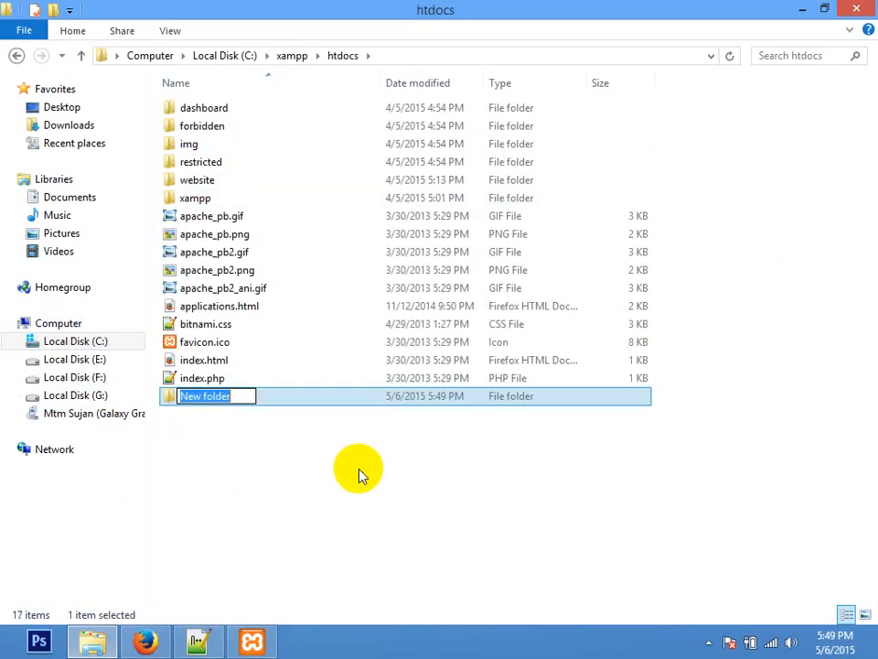
type("bat")
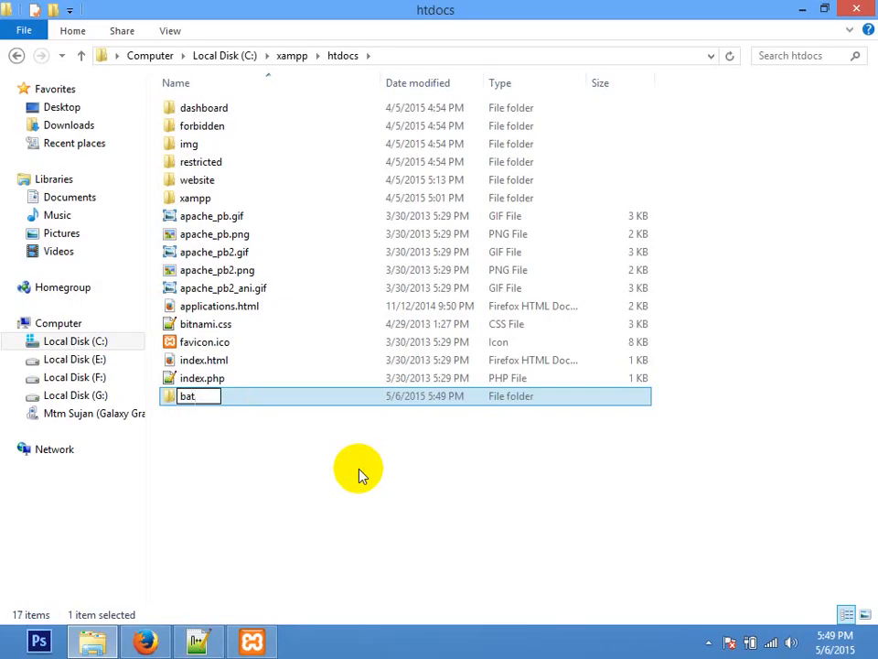
type("ch")
key("BackSpace")
key("BackSpace")
key("BackSpace")
key("BackSpace")
key("BackSpace")
type("amaderproject")
key("Return")
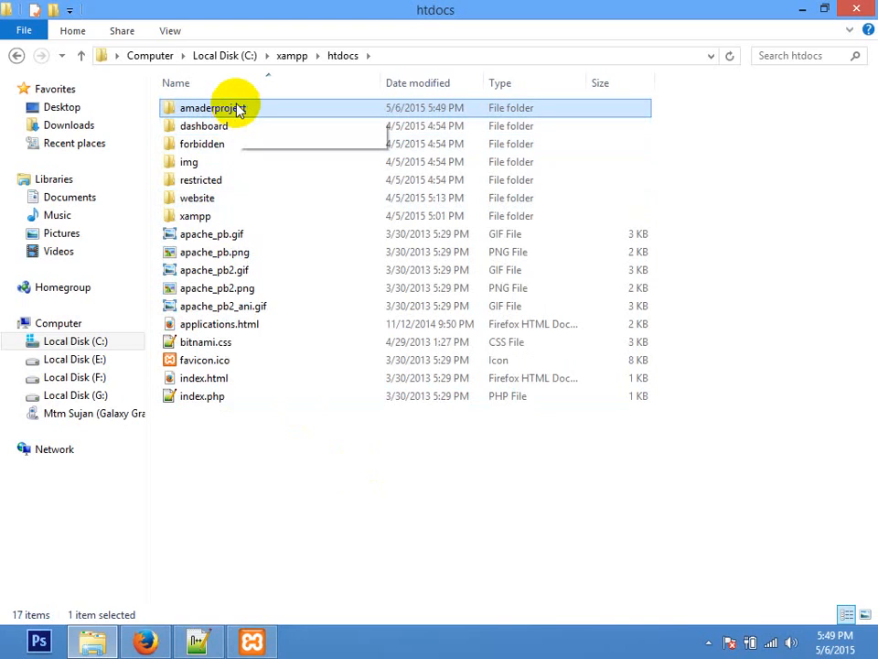
Step: Change the Firefox address from localhost/xampp to localhost/amaderproject and load its empty directory listing
left_click(154, 641)
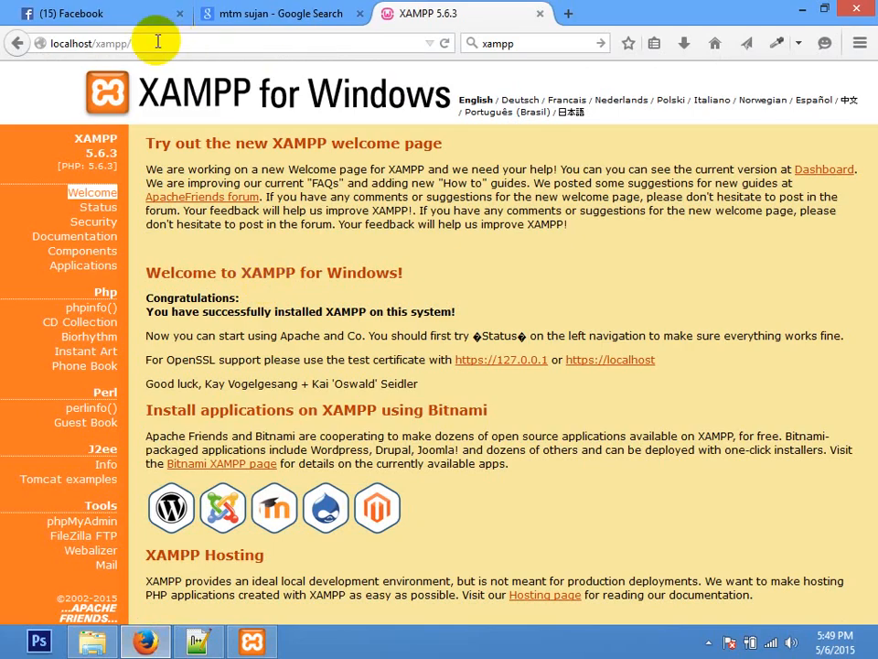
double_click(101, 43)
key("BackSpace")
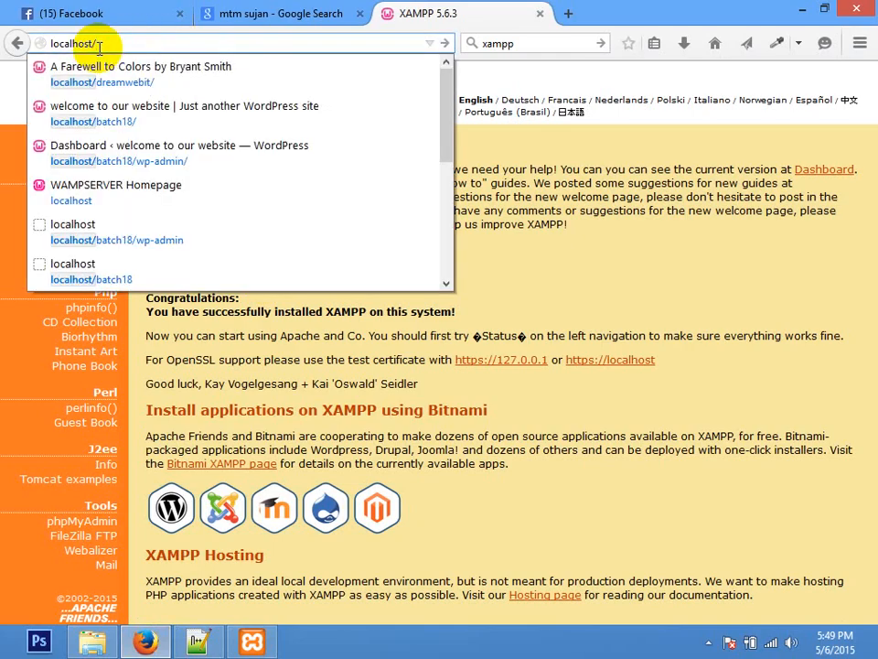
type("amaderproject")
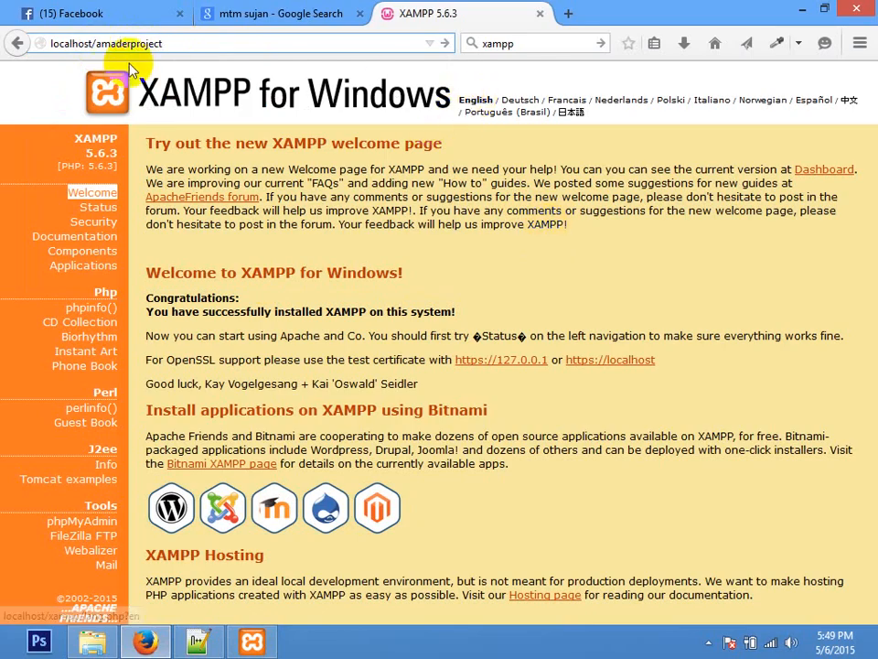
left_click(143, 43)
double_click(144, 43)
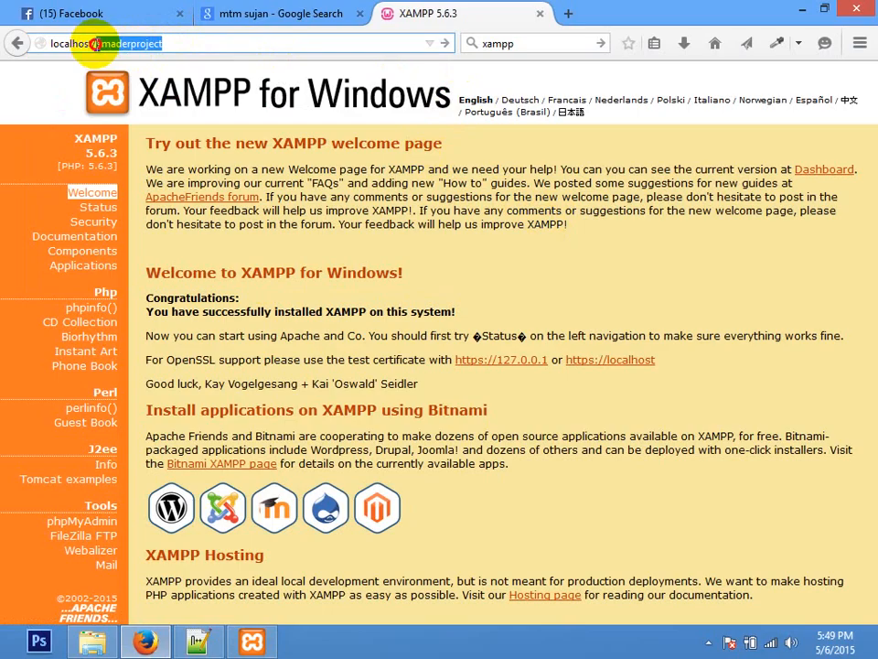
left_click(172, 43)
key("Return")
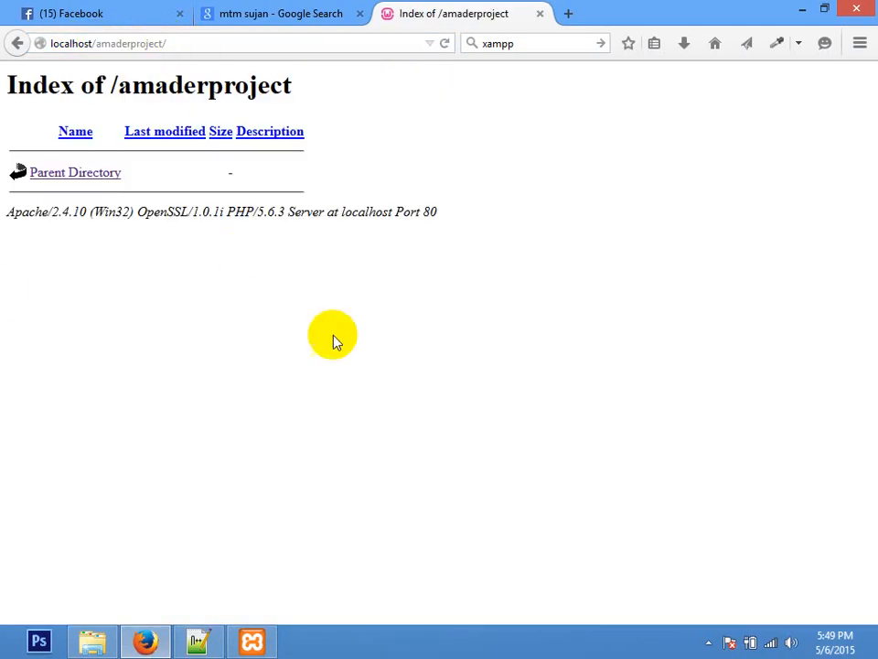
left_click(92, 640)
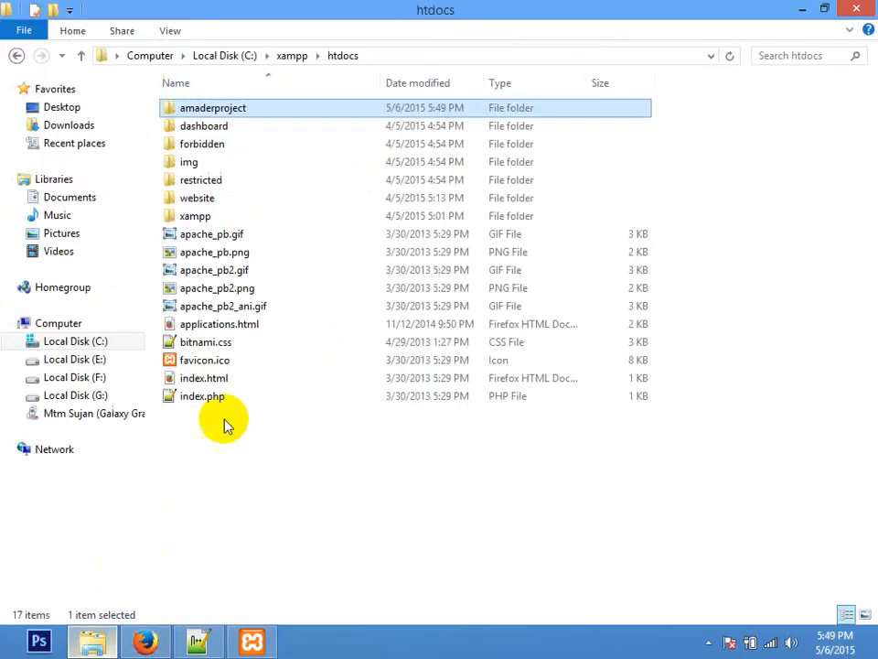
Step: Create a new text document in amaderproject, rename it index.html and accept the extension change
double_click(196, 110)
right_click(268, 206)
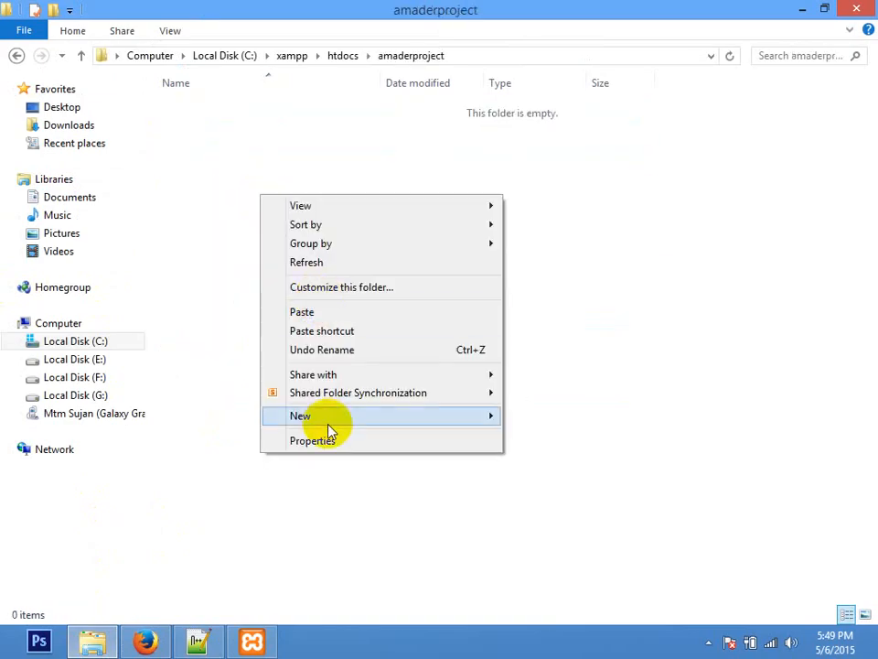
mouse_move(330, 417)
left_click(598, 379)
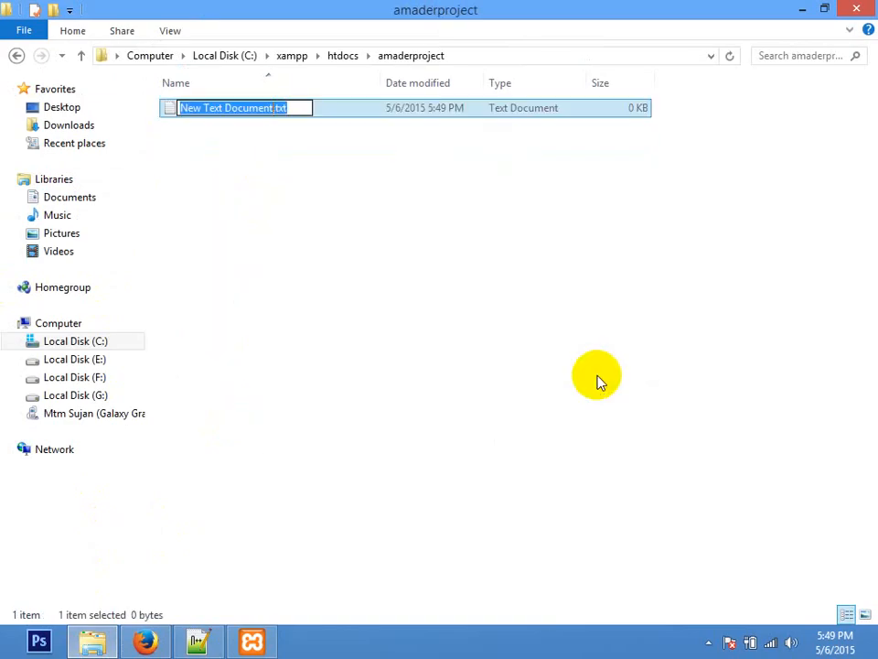
key("ctrl+a")
key("BackSpace")
type("index.html")
key("Return")
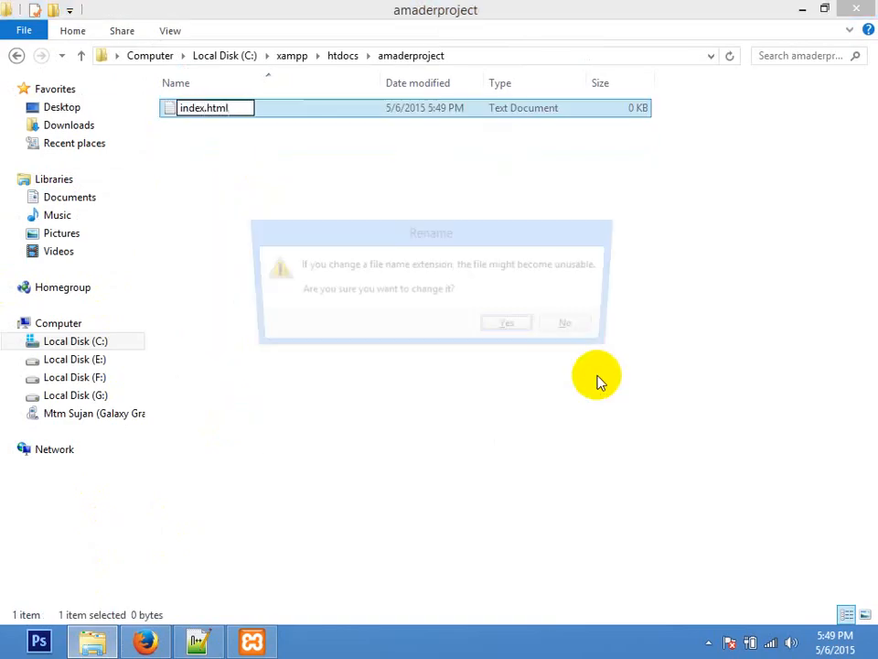
key("Return")
left_click(145, 640)
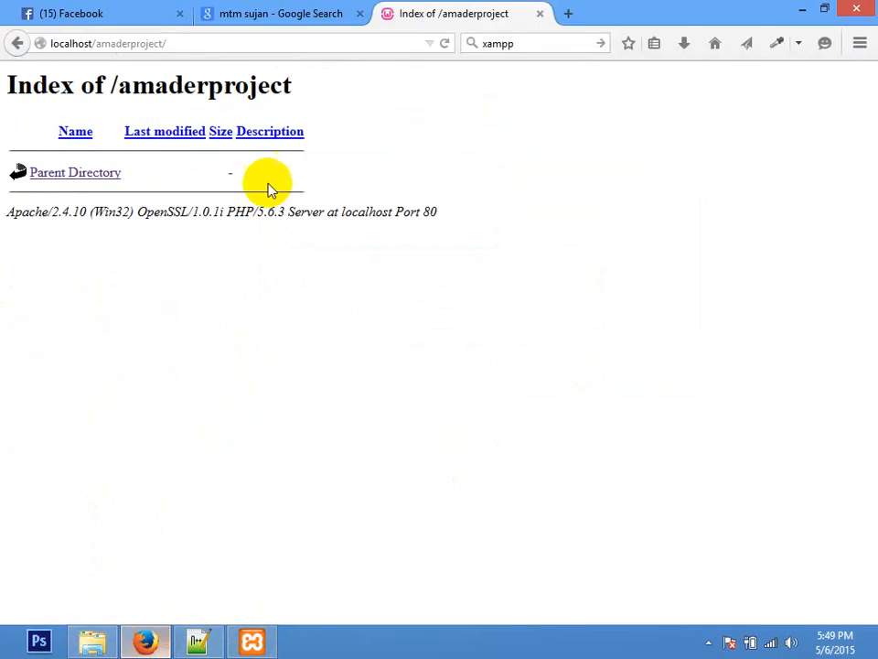
Step: Reload localhost/amaderproject to see a blank page, then delete index.html from the folder
left_click(262, 44)
key("Return")
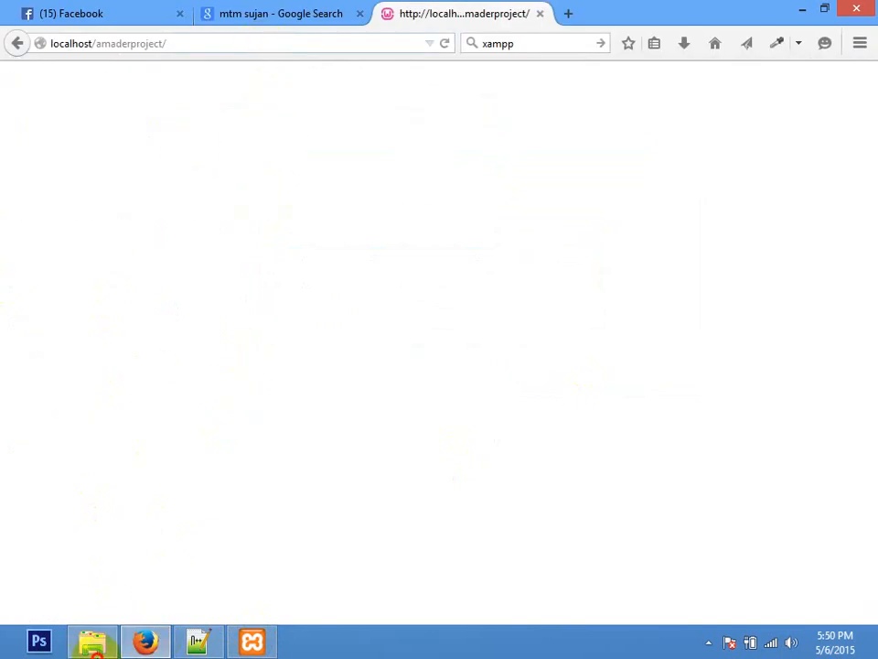
left_click(91, 641)
key("Delete")
key("Return")
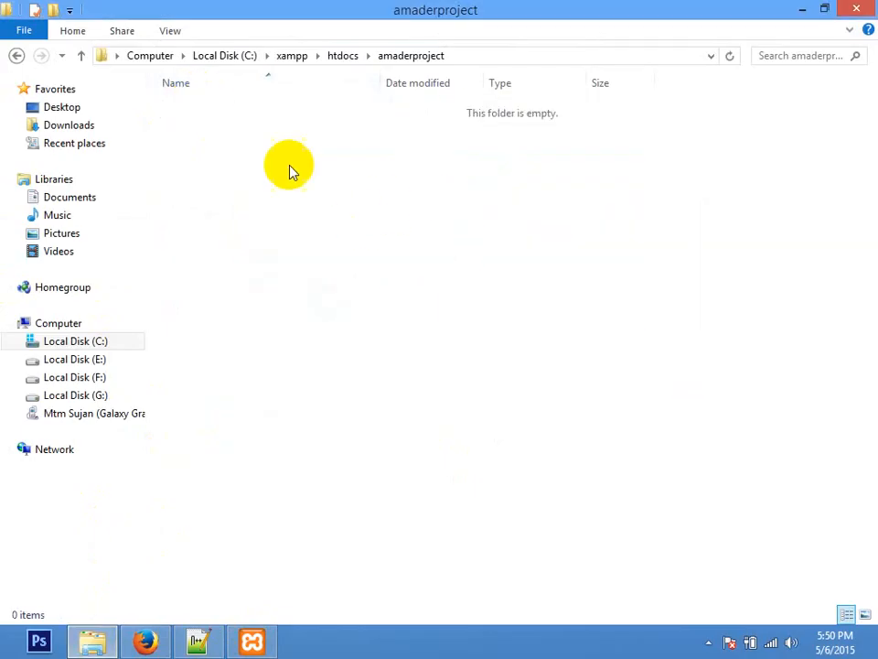
Step: Select all 19 items inside Downloads\wordpress-4.2.1\wordpress
left_click(62, 124)
left_click(263, 180)
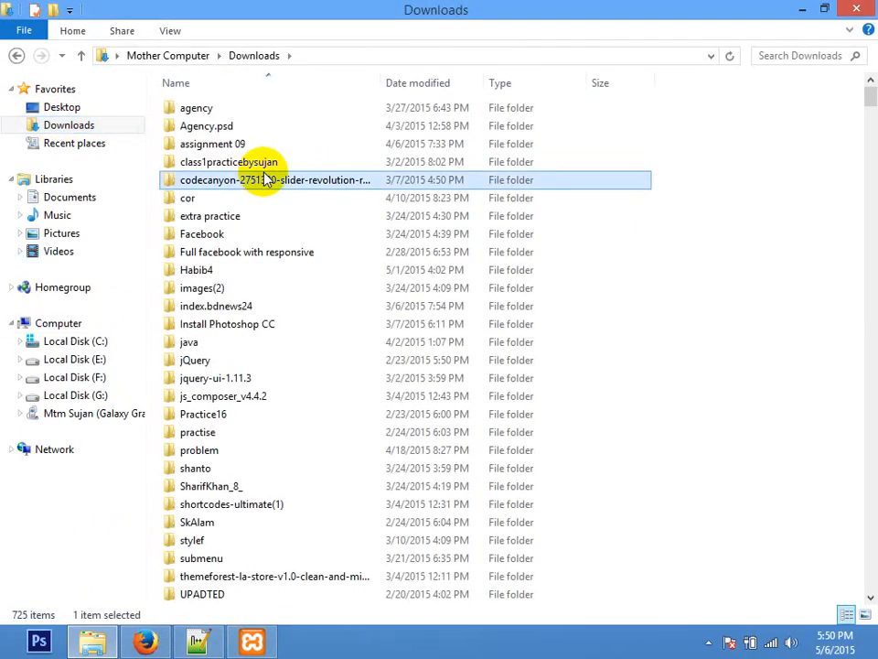
key("w")
double_click(234, 119)
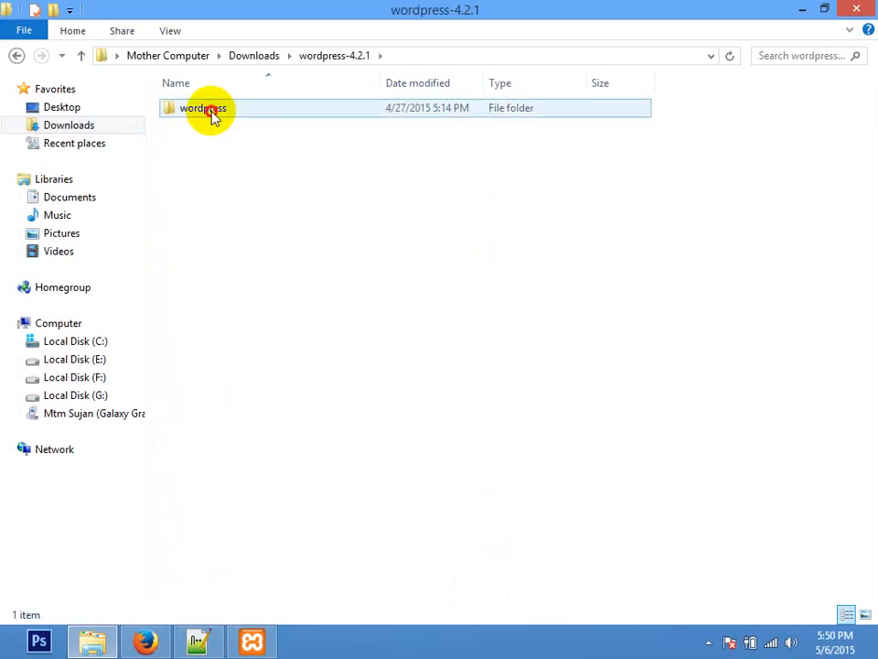
double_click(212, 116)
left_click(245, 436)
left_click_drag(261, 539, 290, 5)
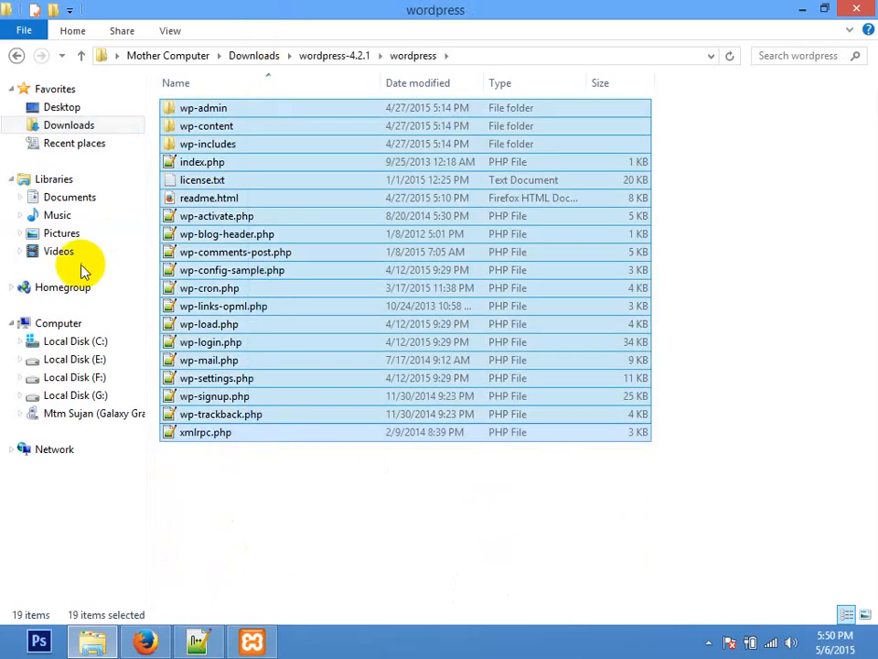
Step: Paste the WordPress files into C:\xampp\htdocs\amaderproject
left_click(46, 340)
double_click(195, 253)
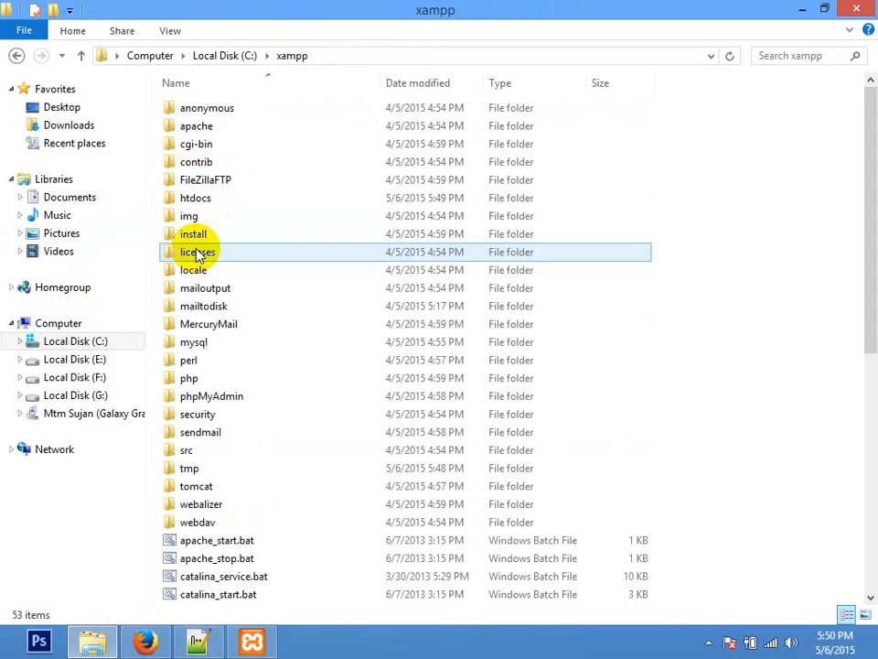
double_click(205, 197)
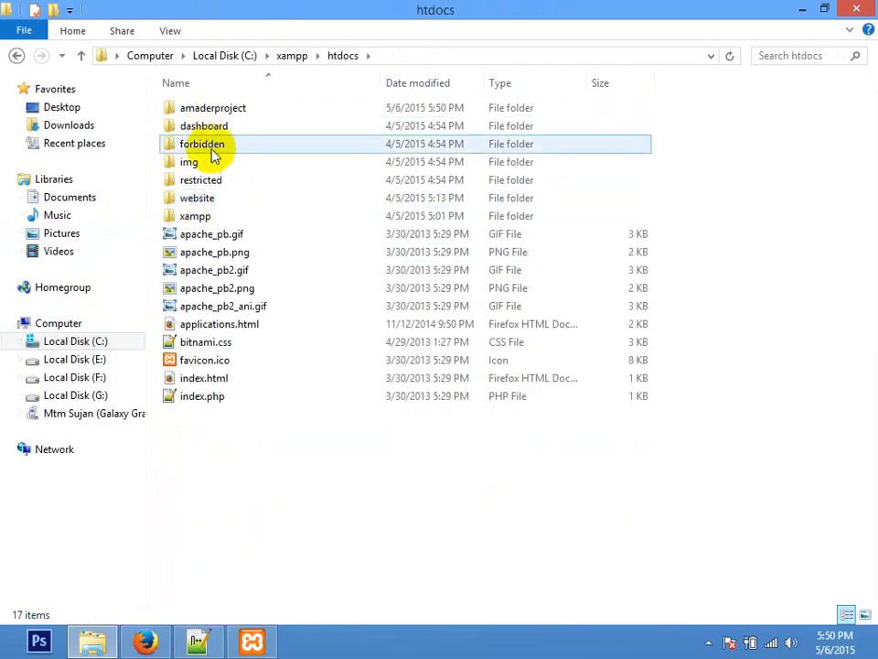
double_click(227, 106)
right_click(272, 162)
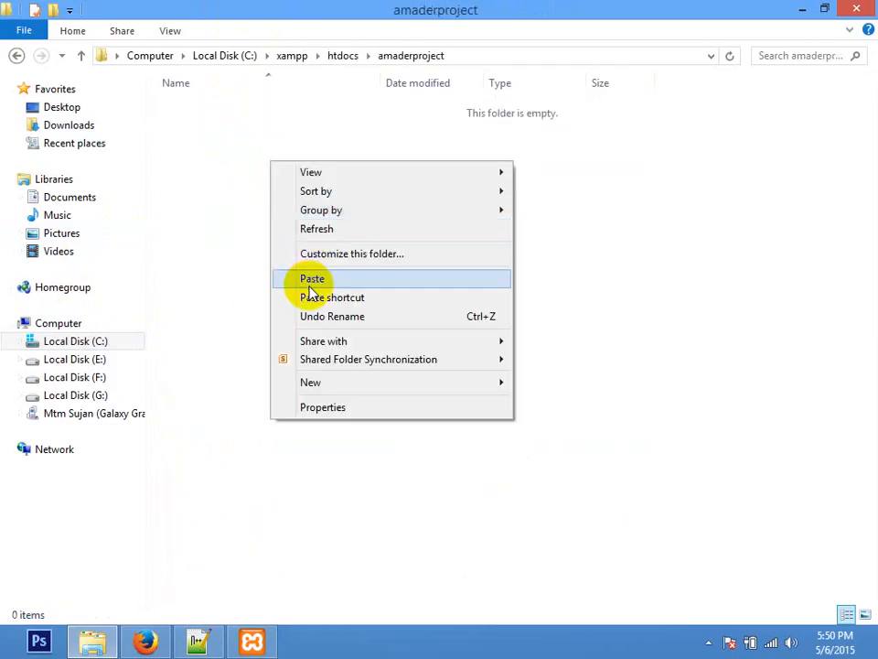
left_click(308, 279)
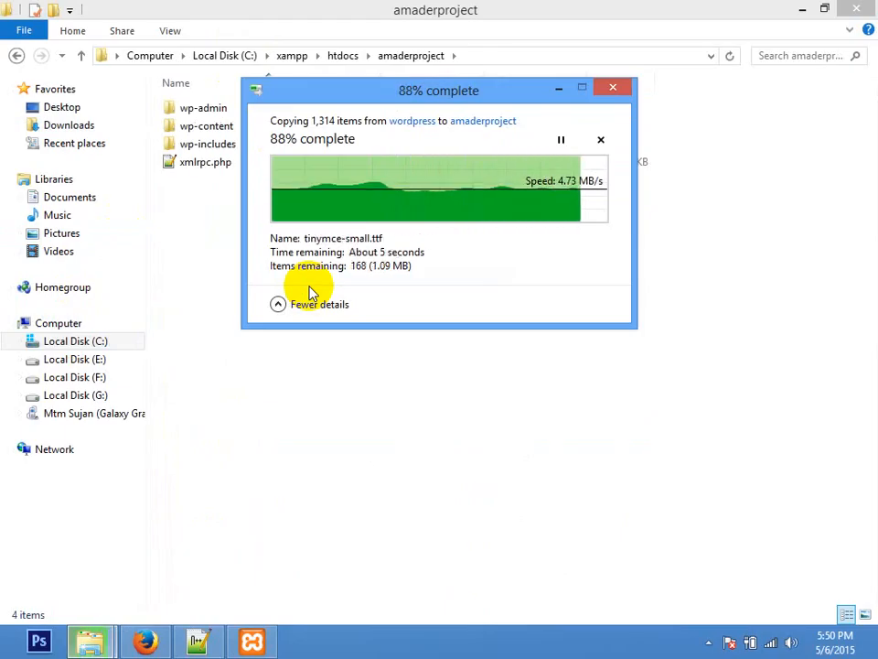
left_click(144, 642)
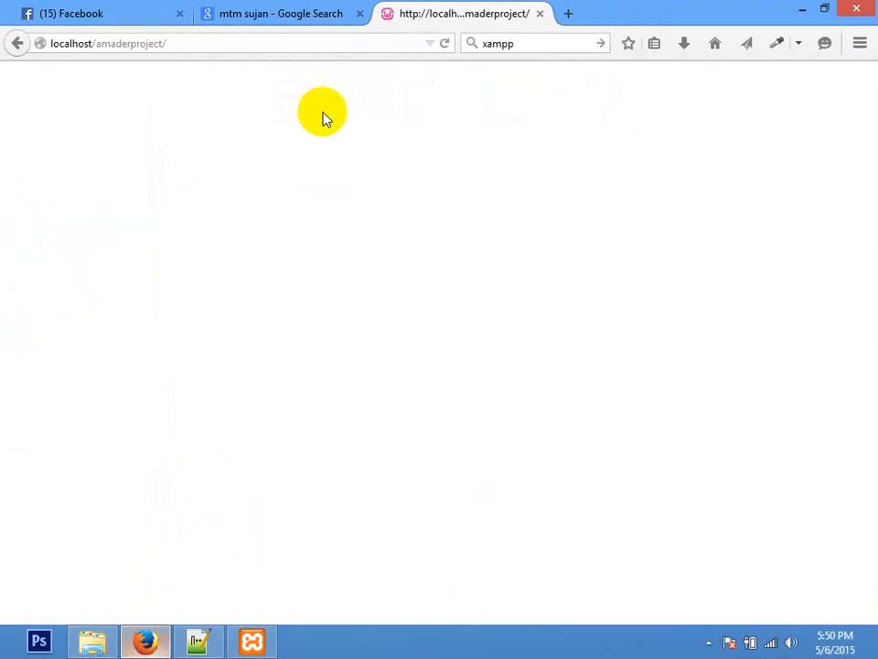
Step: Reload localhost/amaderproject, keep English (United States), and proceed to the database connection form
left_click(284, 50)
key("Return")
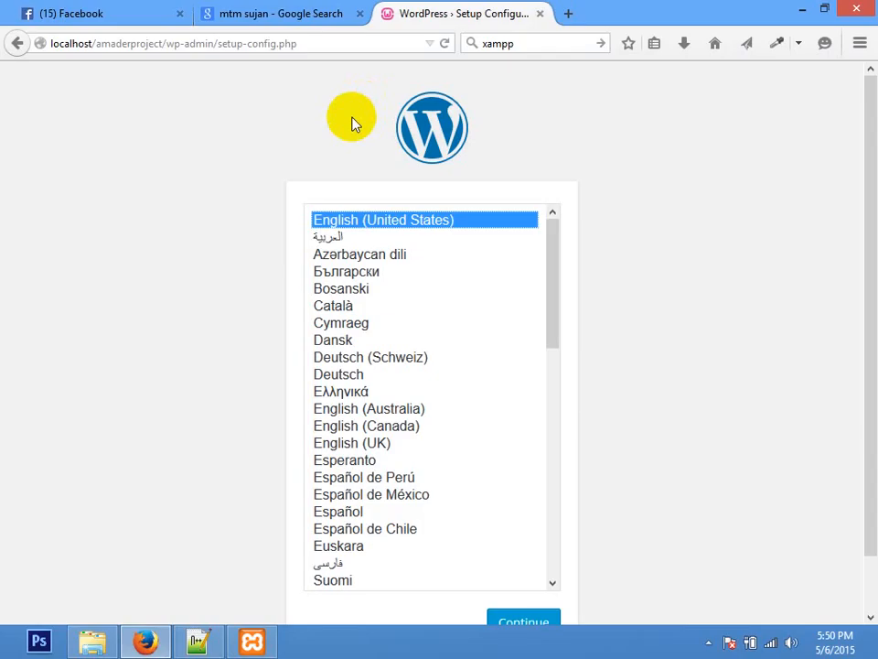
left_click_drag(872, 186, 871, 249)
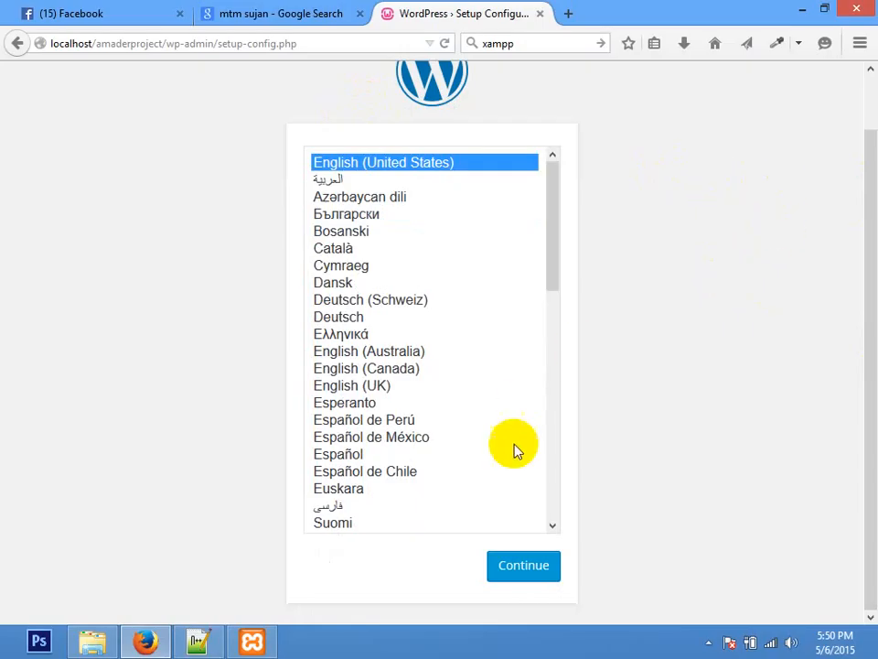
left_click_drag(551, 175, 595, 160)
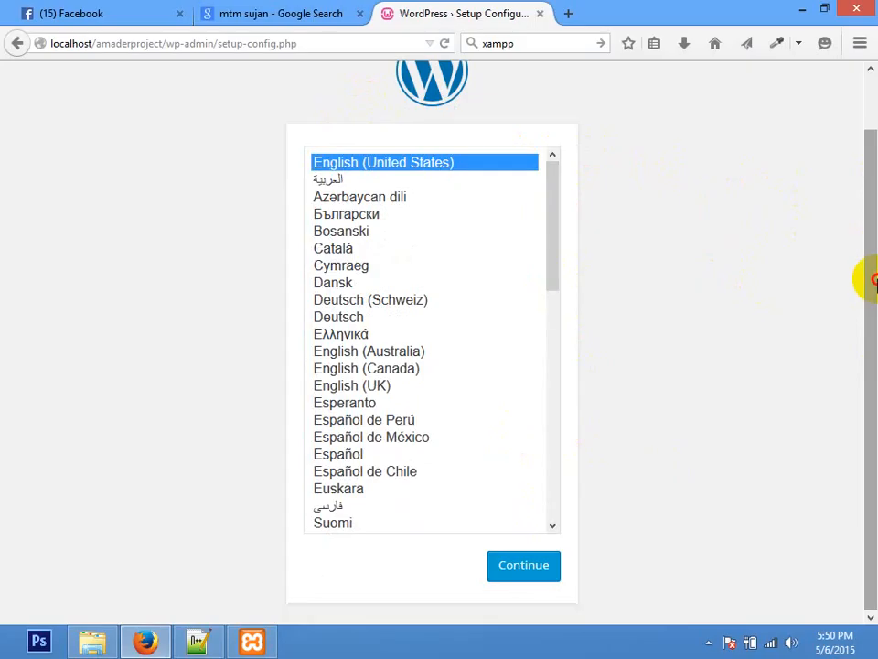
left_click(529, 573)
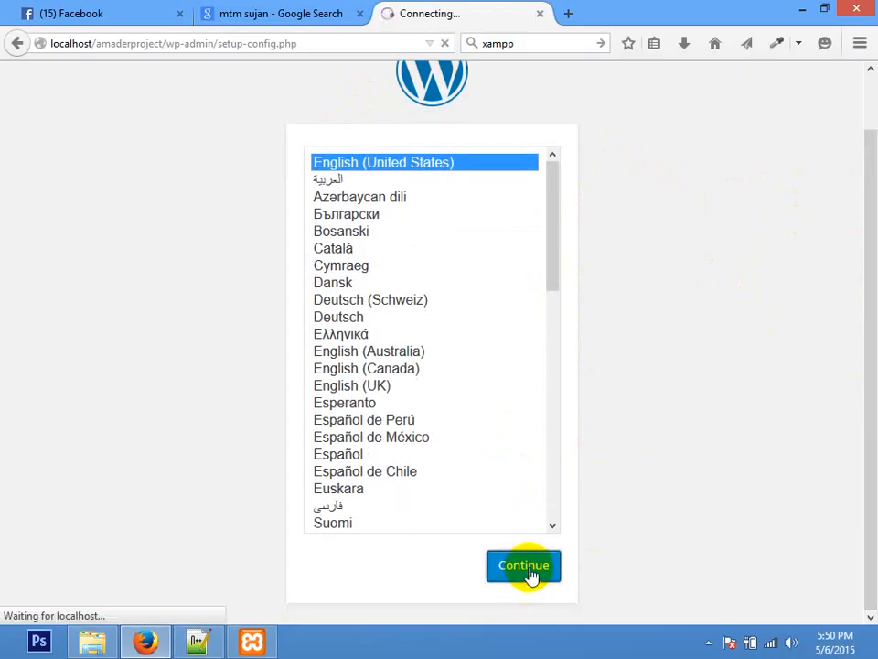
left_click(173, 531)
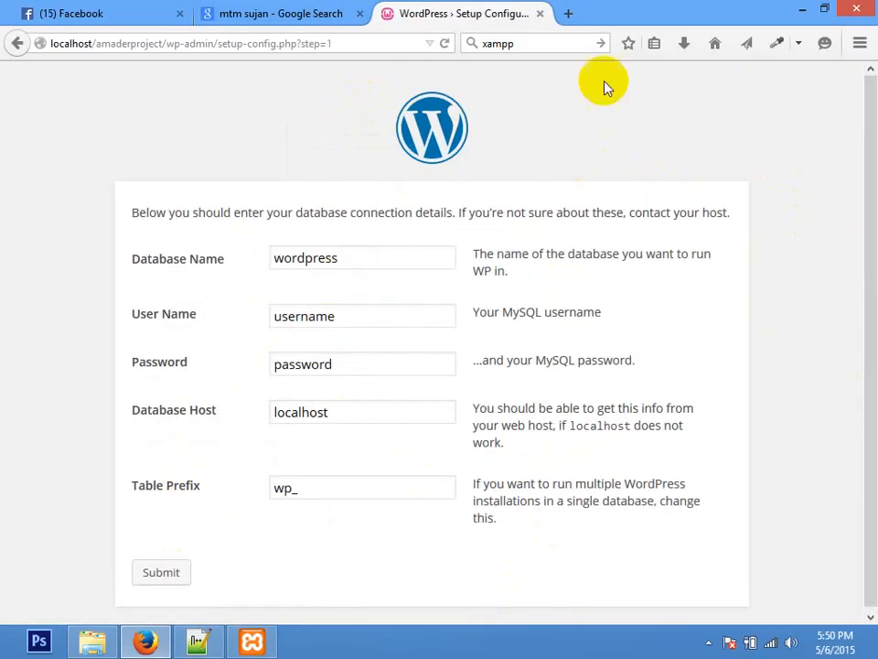
left_click(569, 12)
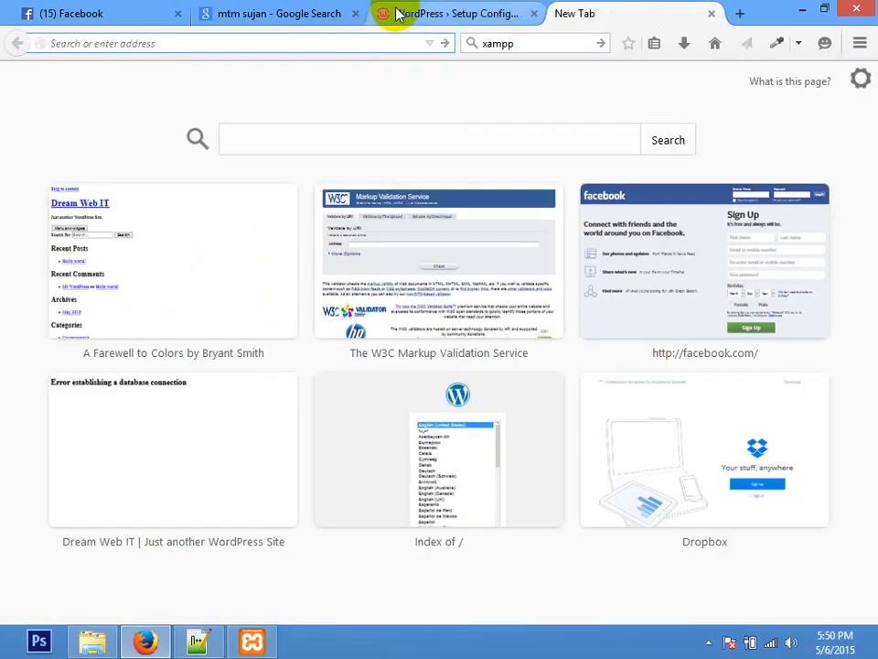
Step: Load localhost/phpmyadmin in the new tab
type("localhost/")
key("Return")
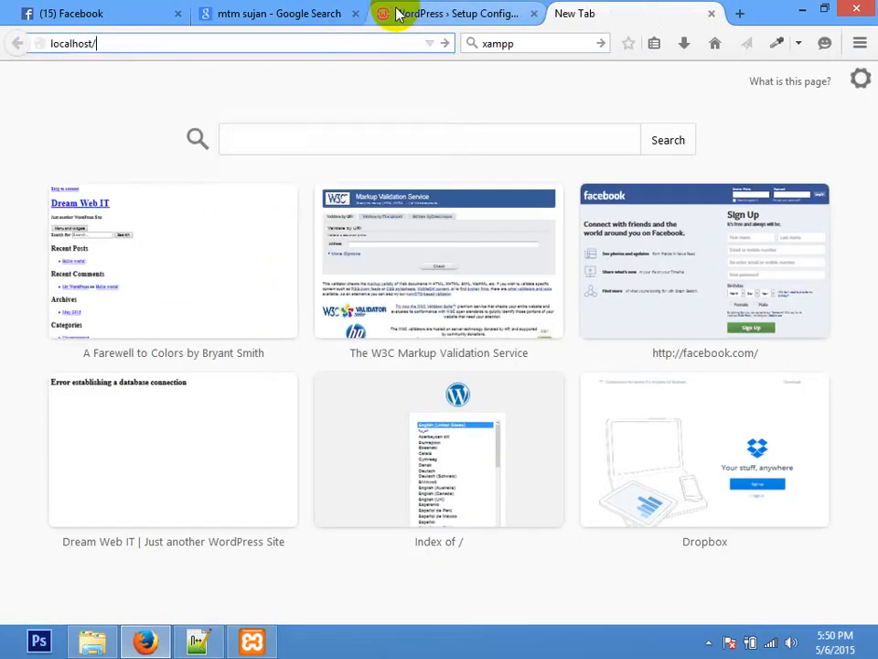
type("phpmyadmin/")
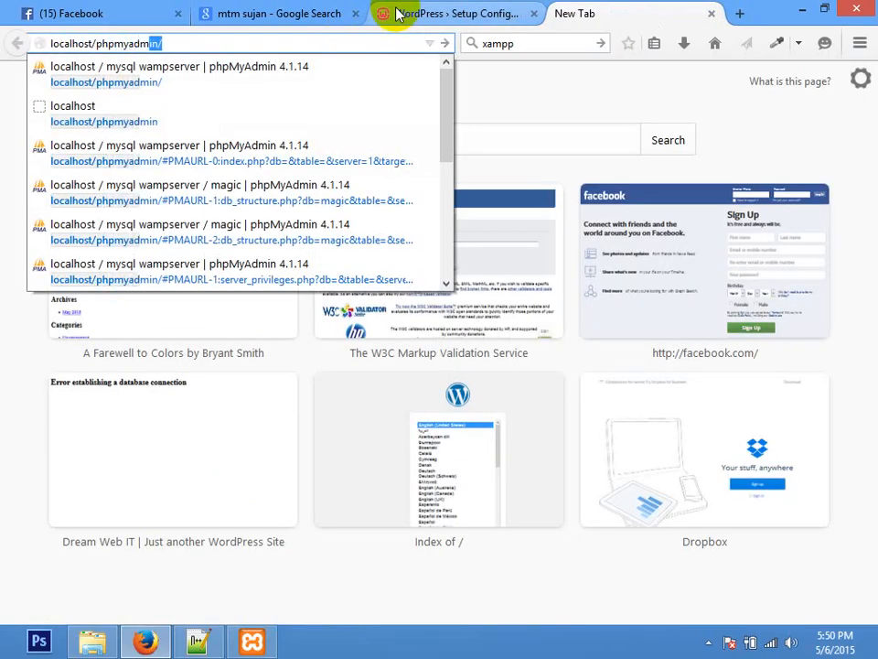
key("Return")
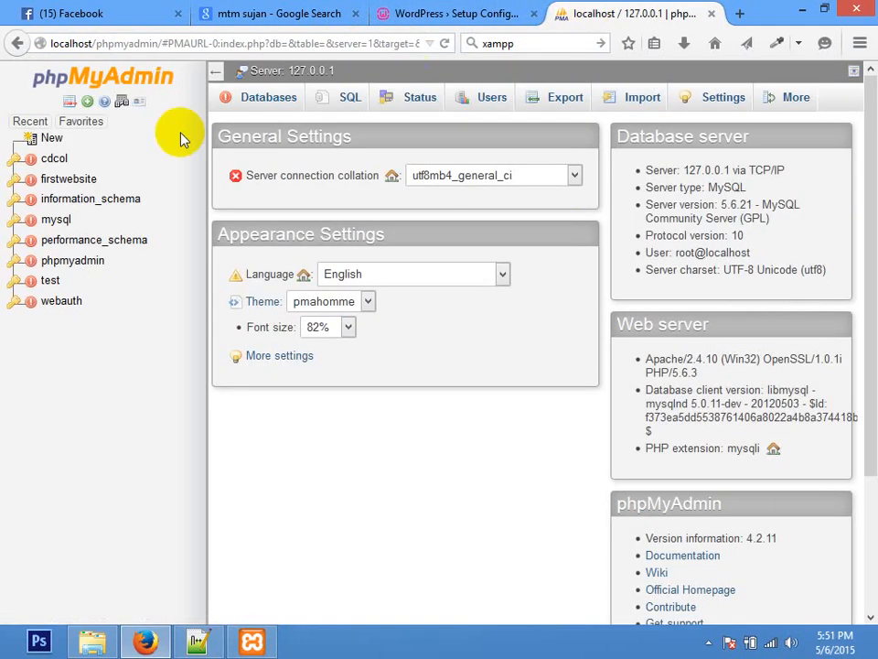
left_click(482, 450)
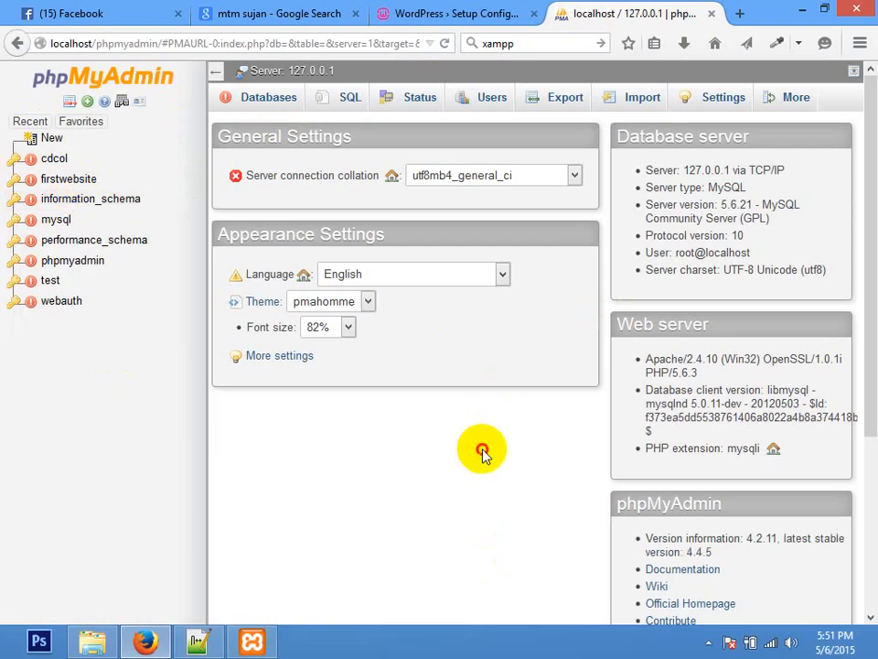
left_click(30, 121)
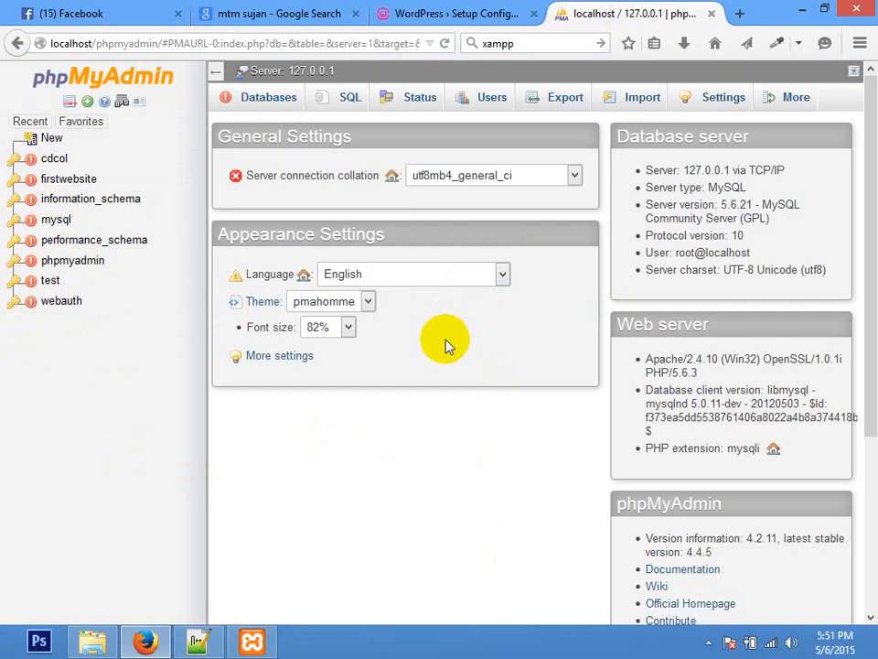
Step: Create a database named project from the Databases tab
left_click(261, 101)
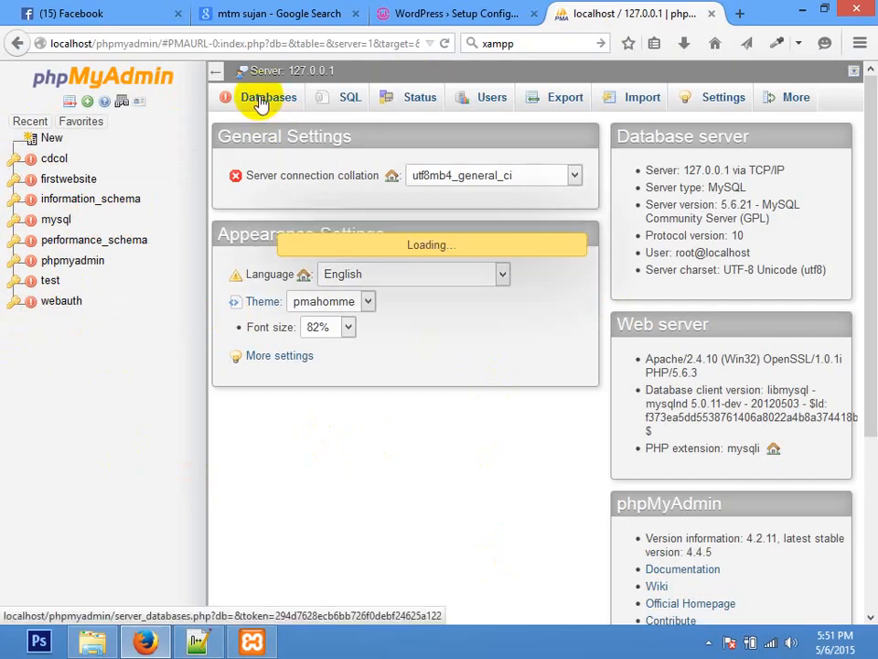
left_click(321, 224)
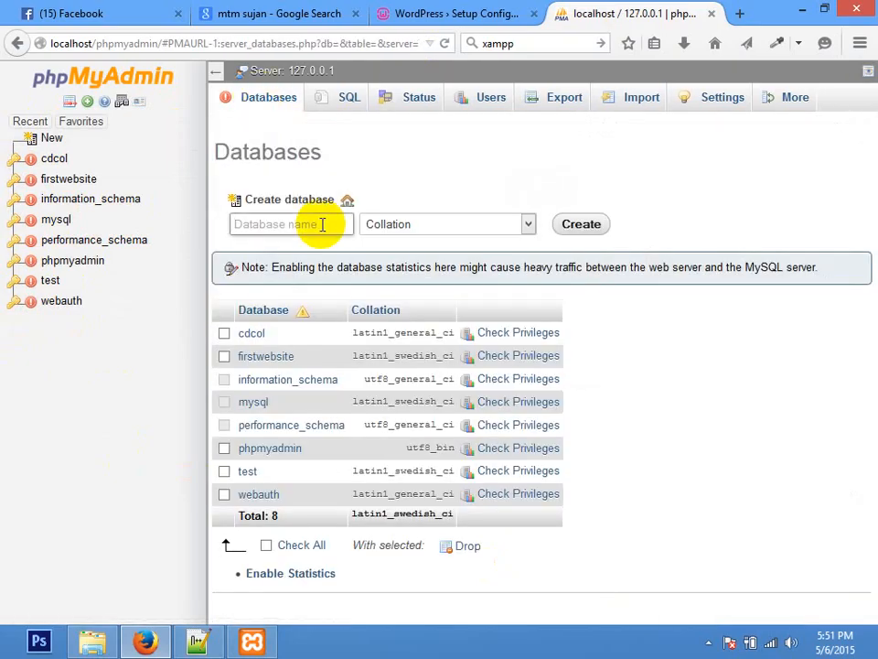
type("project")
key("Return")
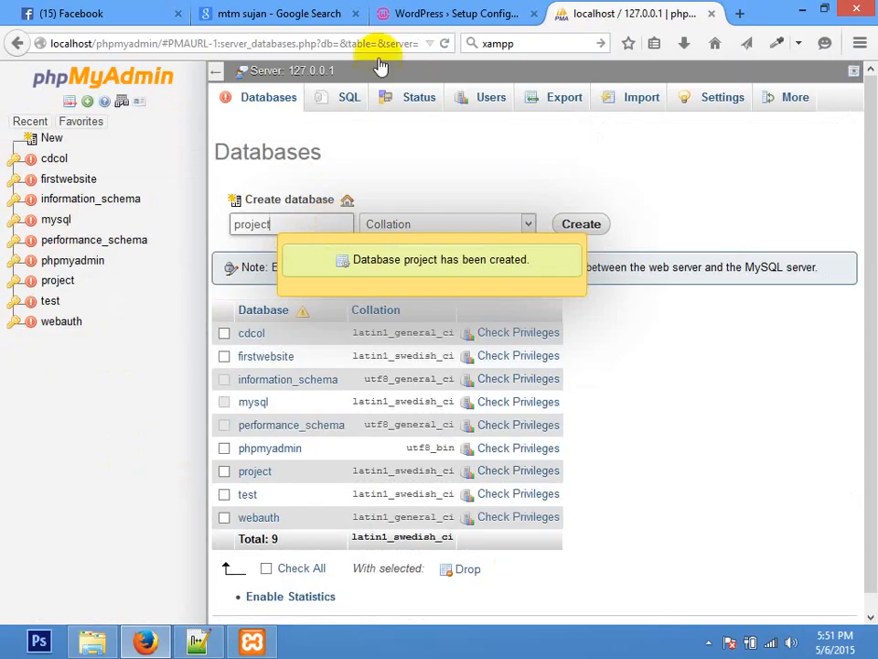
left_click(434, 13)
Step: Submit database name project, user name root and an empty password to WordPress setup
left_click_drag(362, 257, 106, 280)
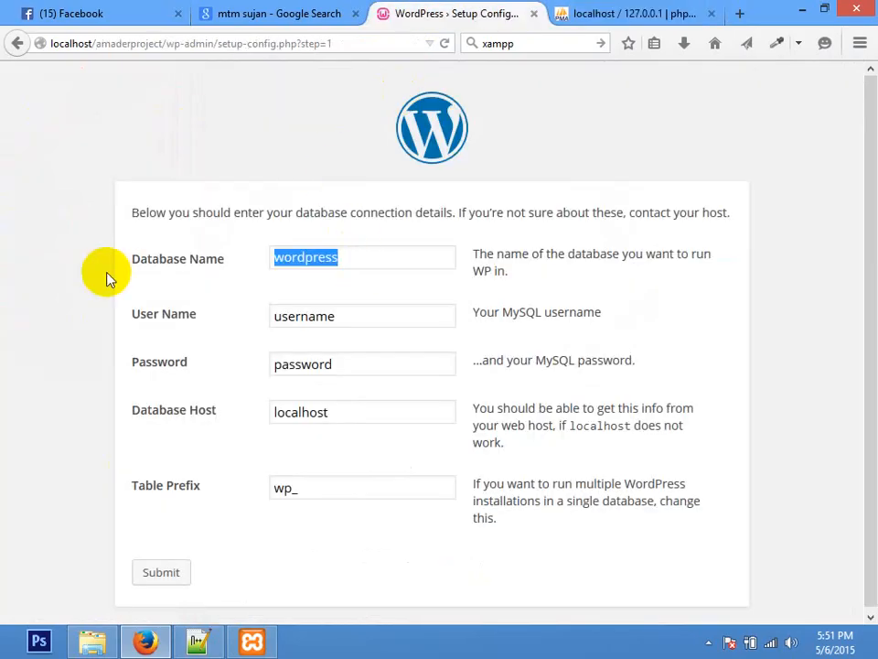
type("project")
key("Tab")
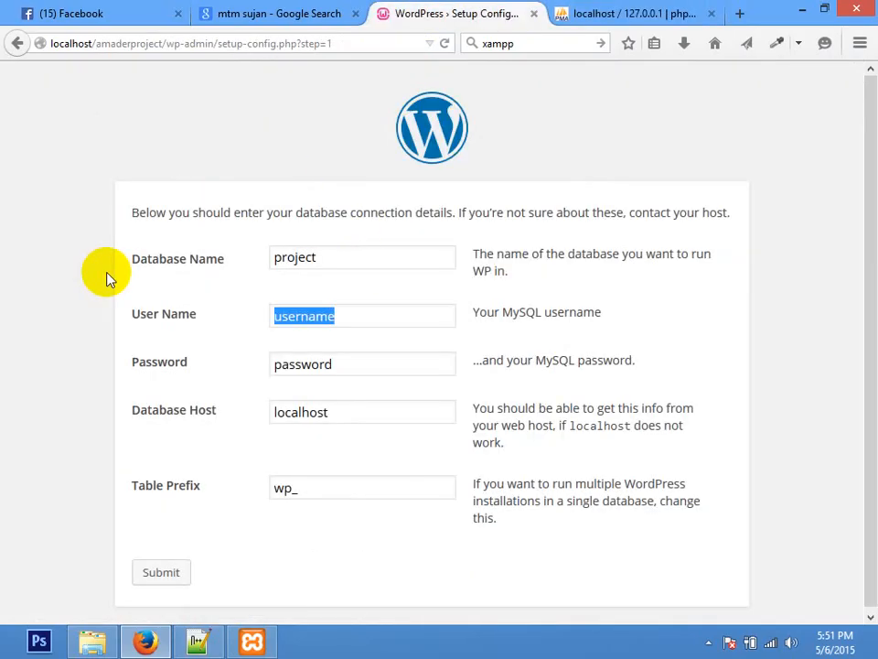
type("r")
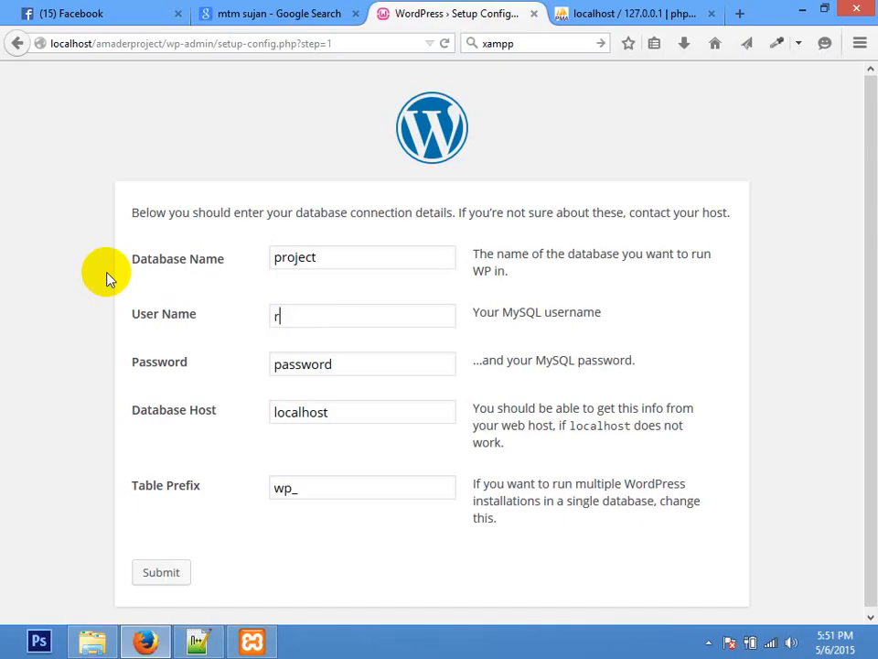
type("ooot")
key("Tab")
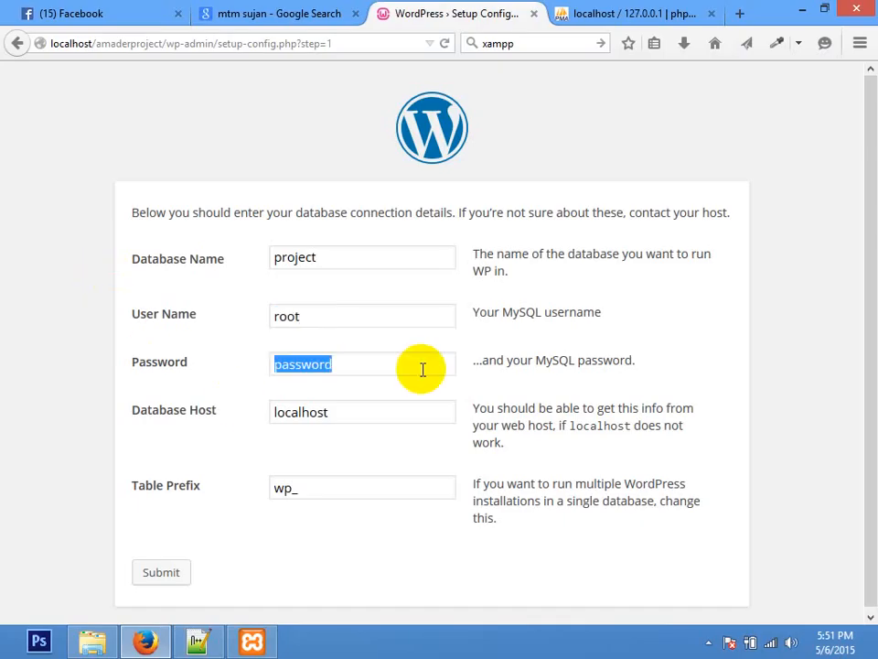
key("BackSpace")
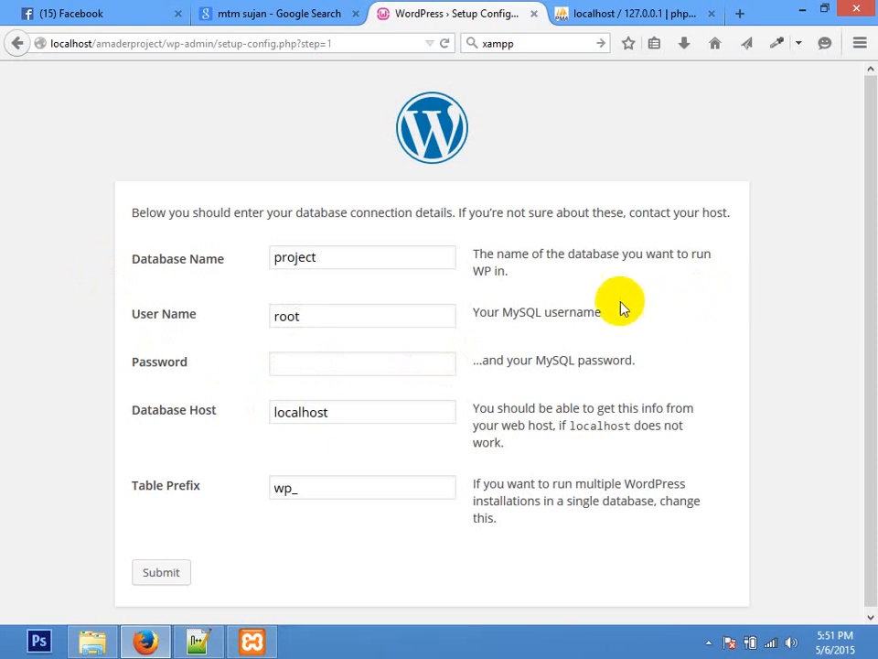
left_click(366, 315)
key("ctrl+a")
left_click(337, 359)
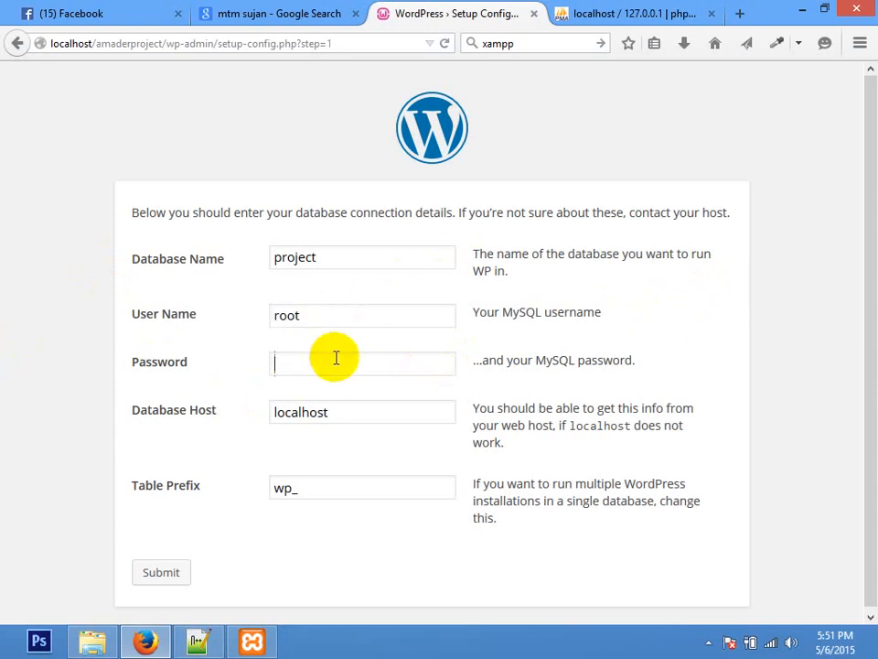
key("Tab")
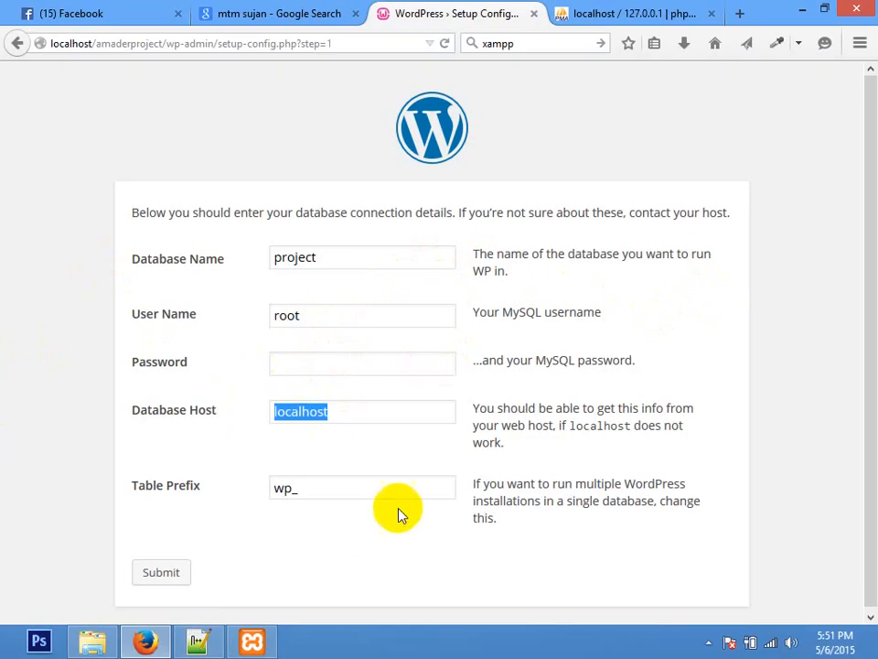
key("Tab")
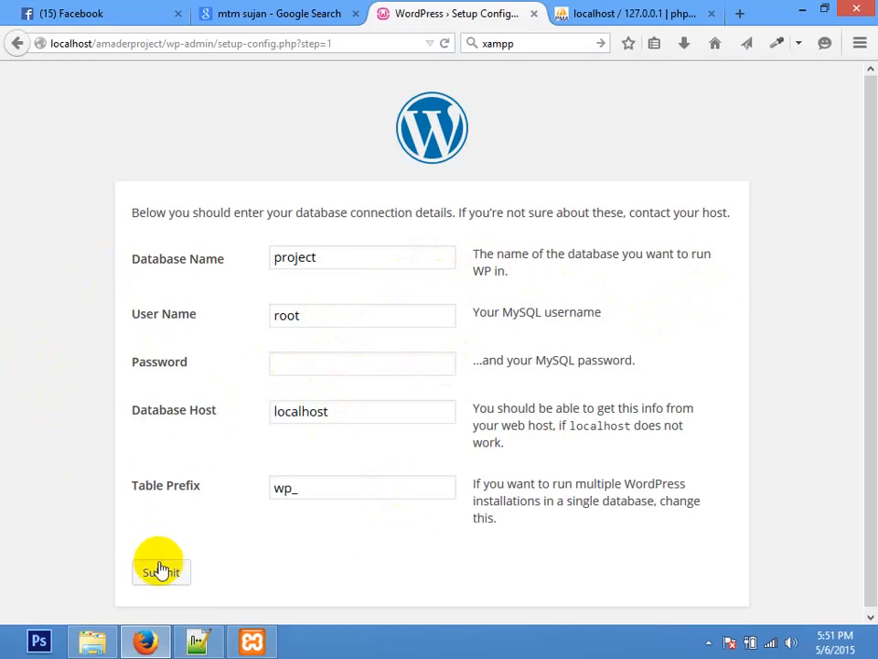
left_click(161, 570)
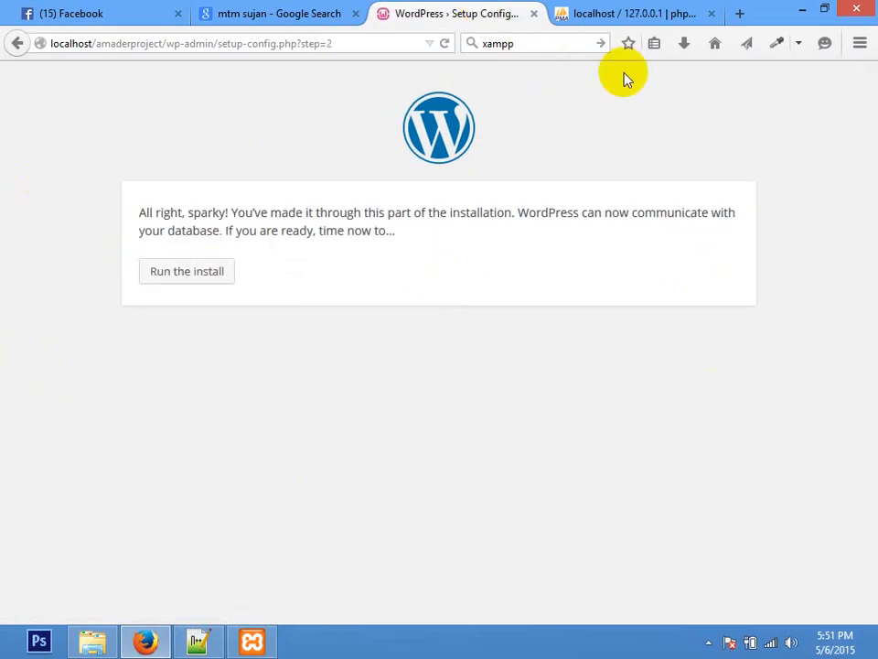
Step: Check the new wp-config.php in amaderproject, then run the WordPress install
left_click(92, 640)
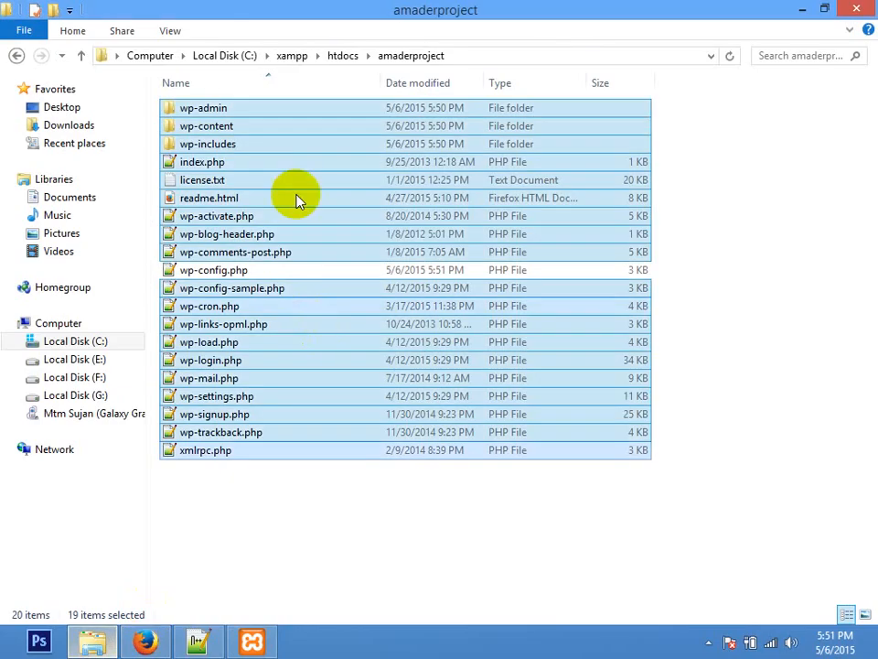
left_click(223, 272)
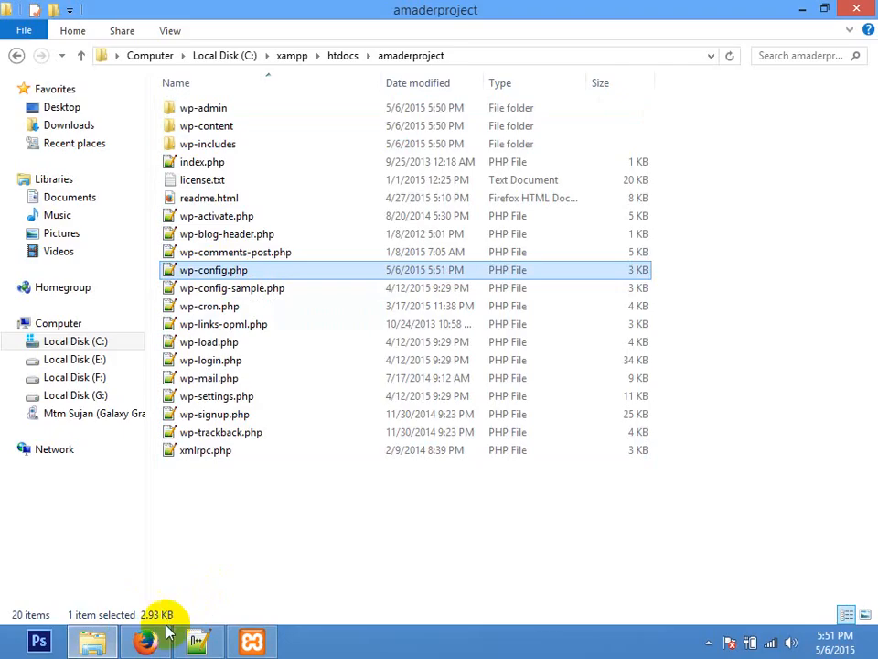
left_click(160, 638)
left_click(187, 283)
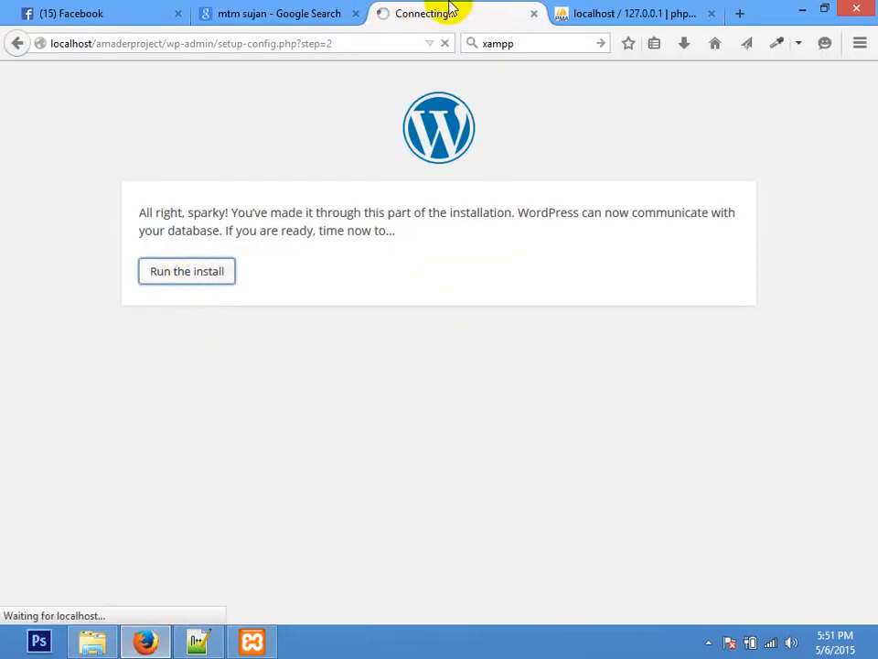
Step: Enter site title 'WordPress Install korte parsi', username admin, a password and the admin e-mail
scroll(865, 161, "down", 5)
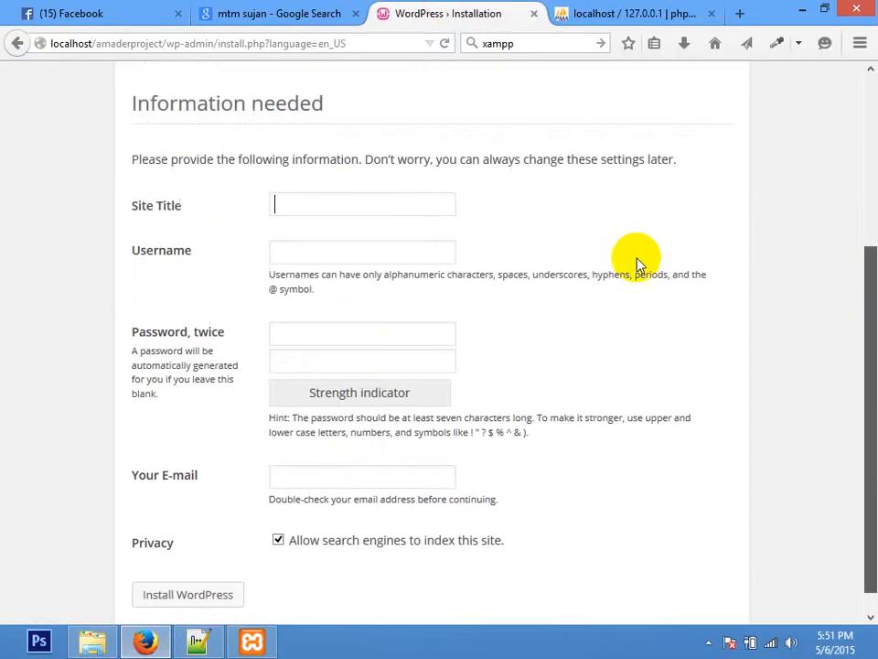
left_click(370, 197)
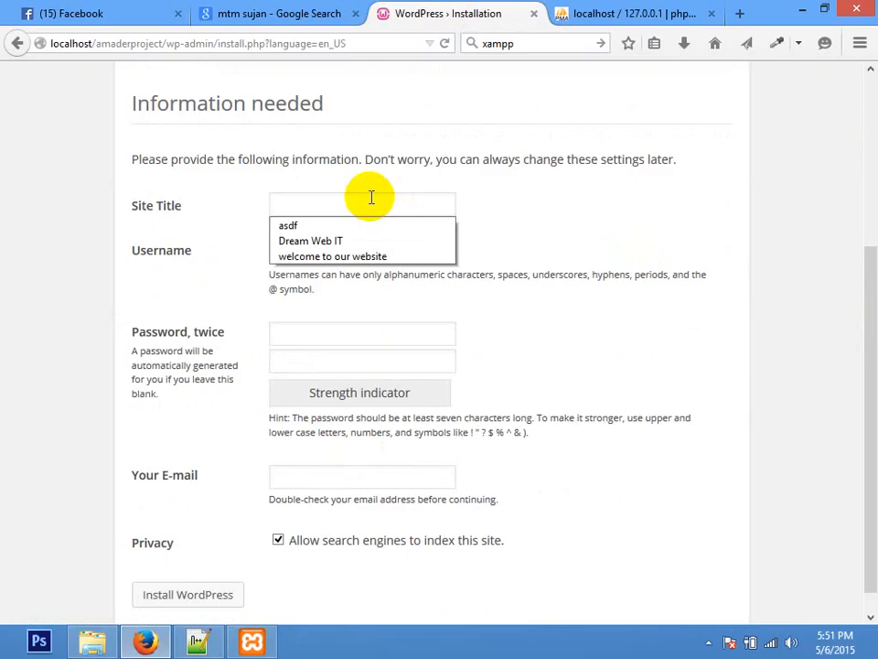
type("WordPress ")
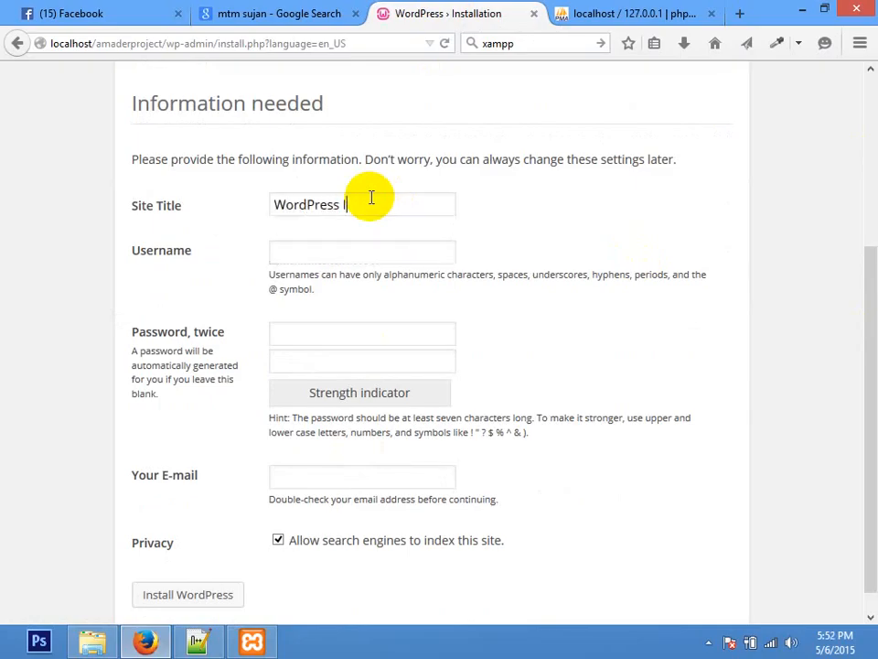
type("Install korte pars")
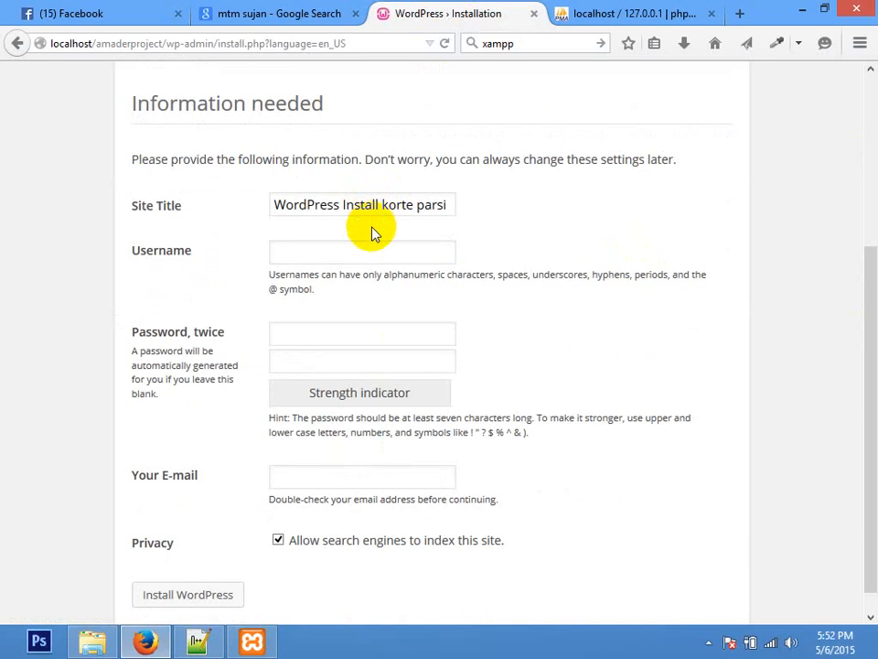
type("i")
left_click(395, 256)
type("admin")
key("Tab")
type("admin")
key("BackSpace")
key("BackSpace")
key("BackSpace")
key("BackSpace")
key("BackSpace")
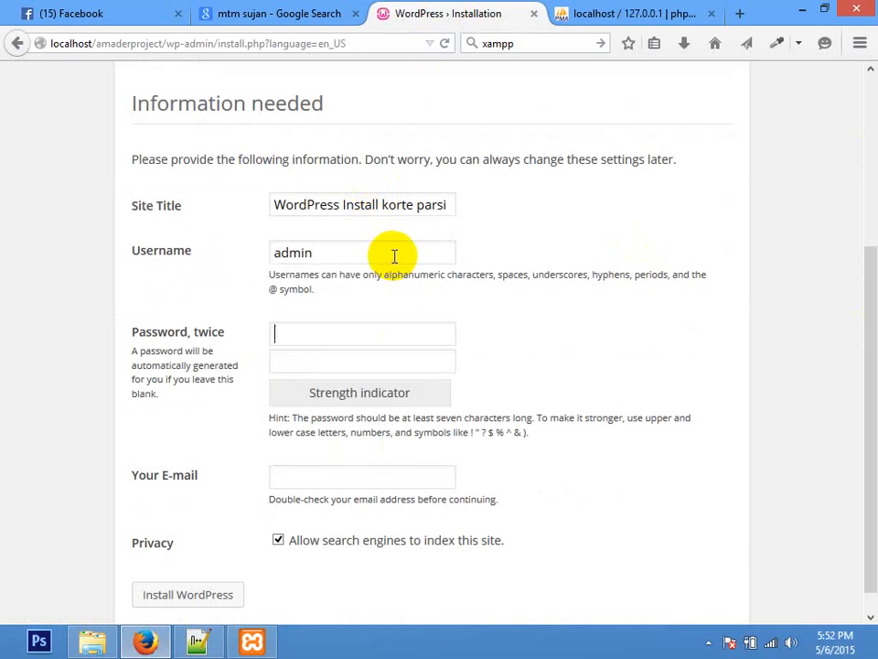
type("admin")
key("Tab")
type("admin")
key("Tab")
type("admin")
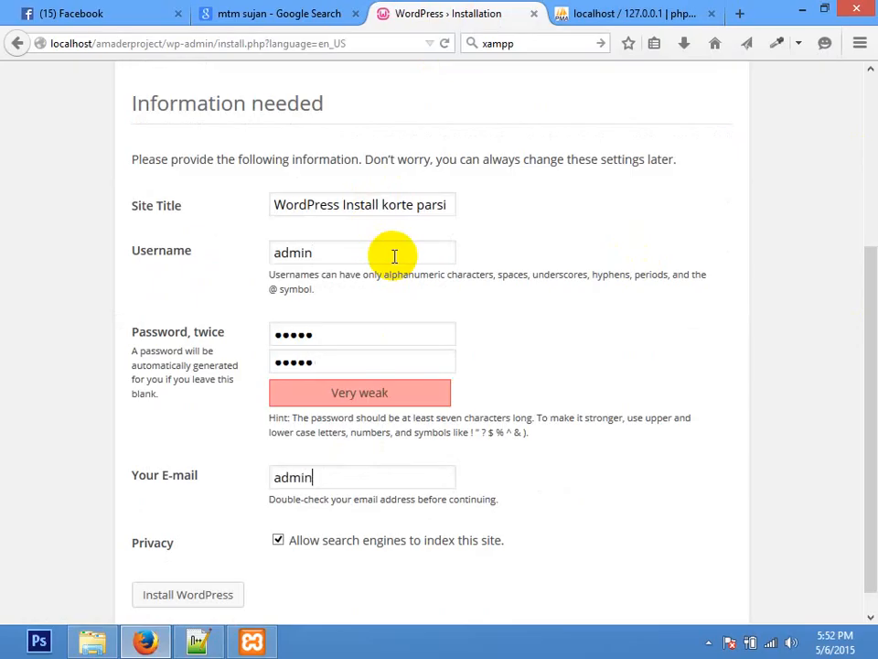
type("@admin.com")
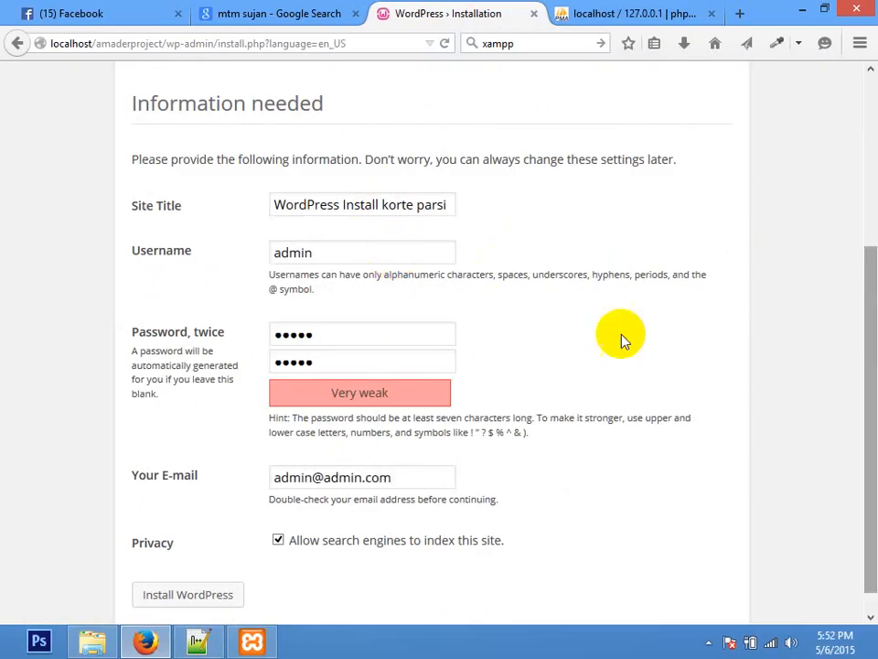
Step: Review the chosen username and password, then install WordPress
left_click_drag(335, 248, 2, 240)
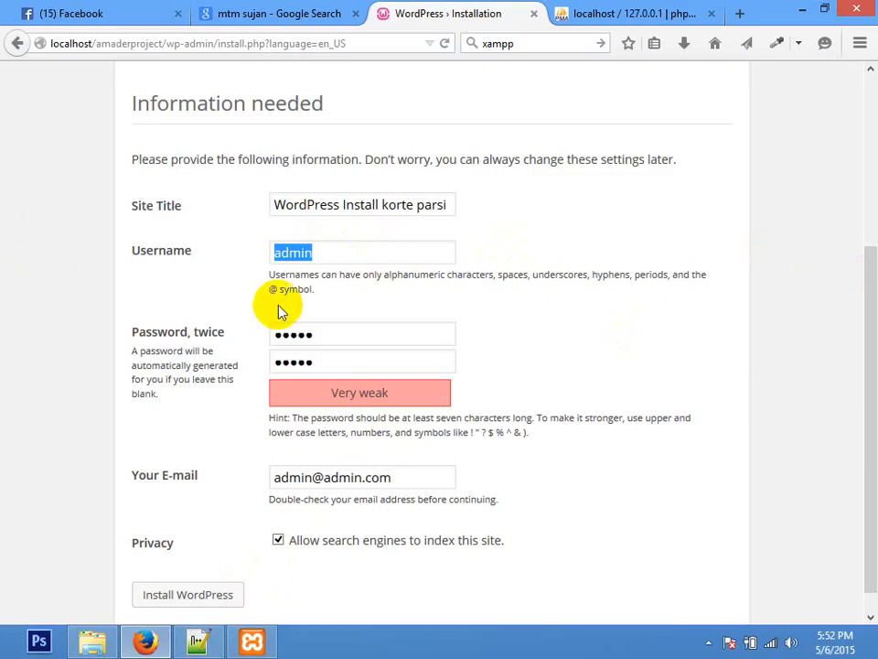
left_click_drag(316, 334, 3, 338)
left_click(641, 269)
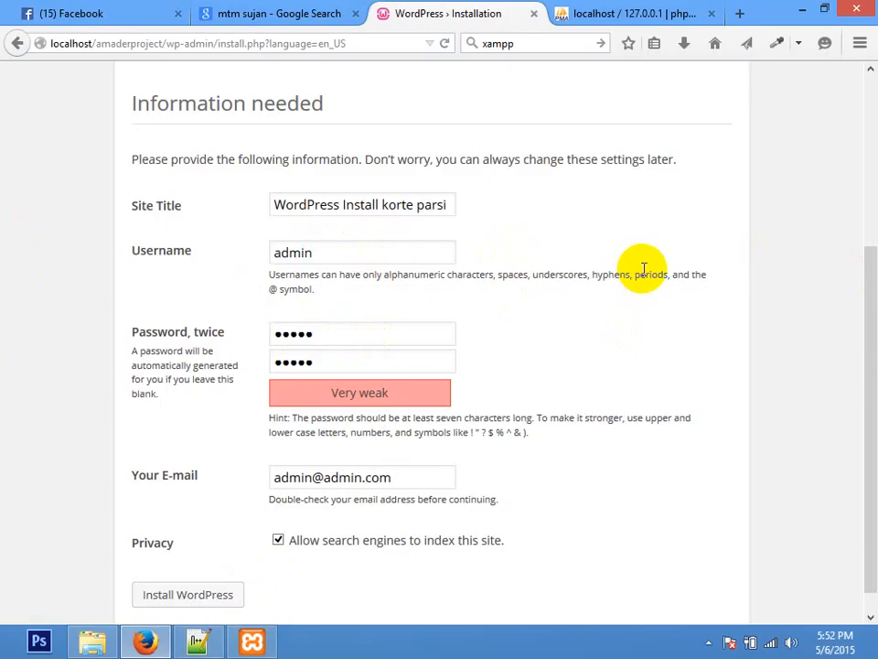
scroll(865, 268, "down", 1)
left_click_drag(417, 445, 616, 327)
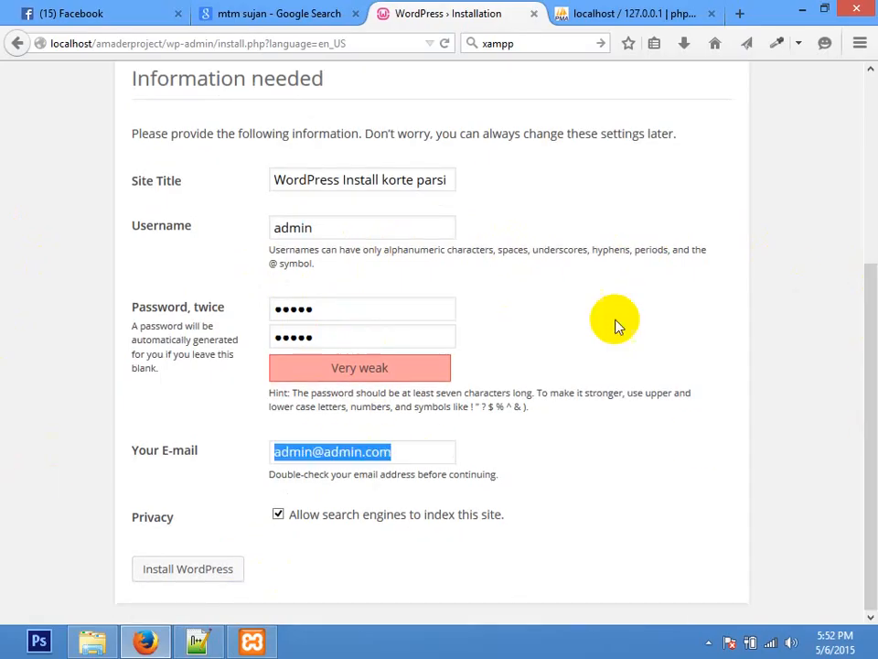
left_click(654, 286)
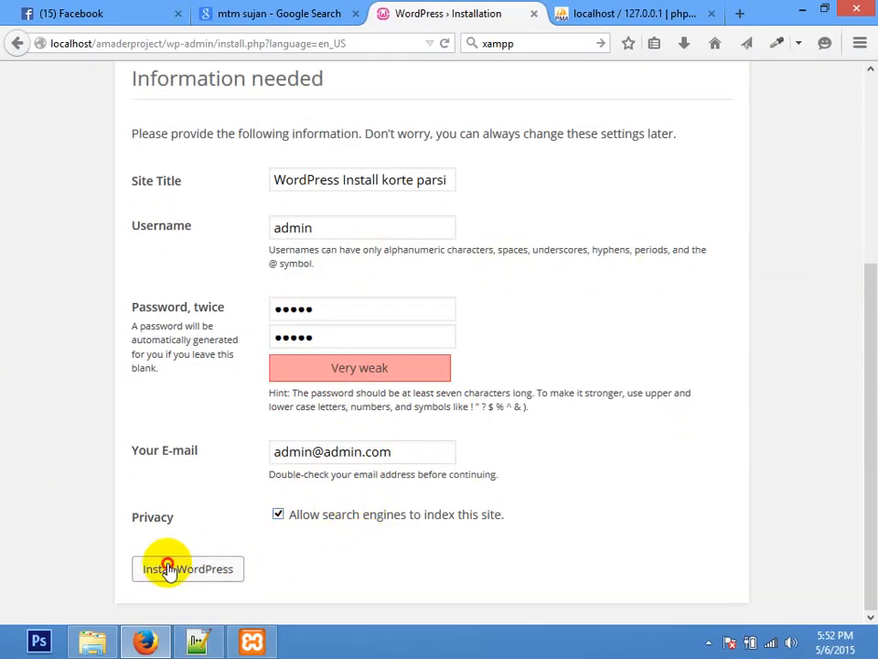
left_click(168, 570)
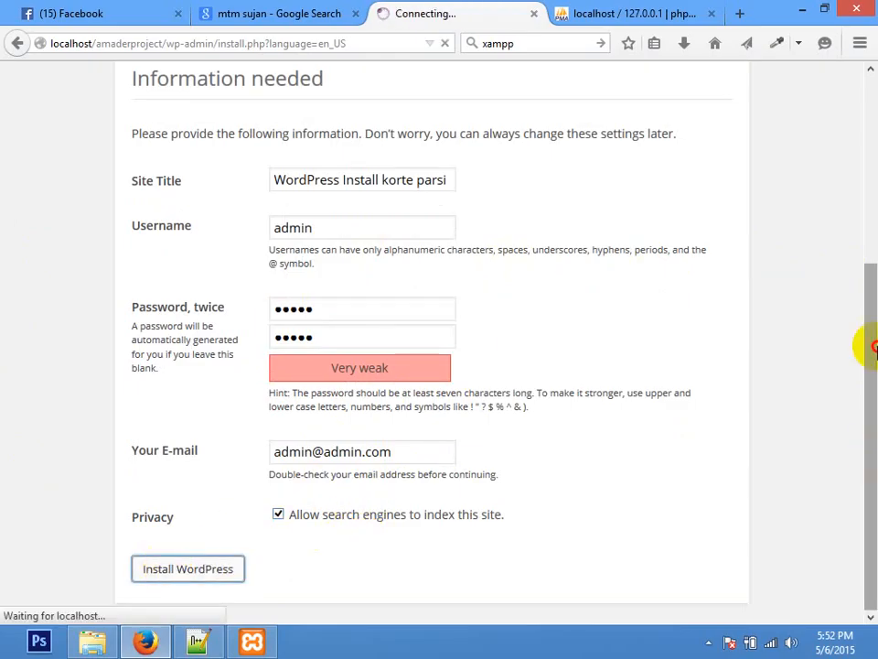
scroll(874, 344, "up", 5)
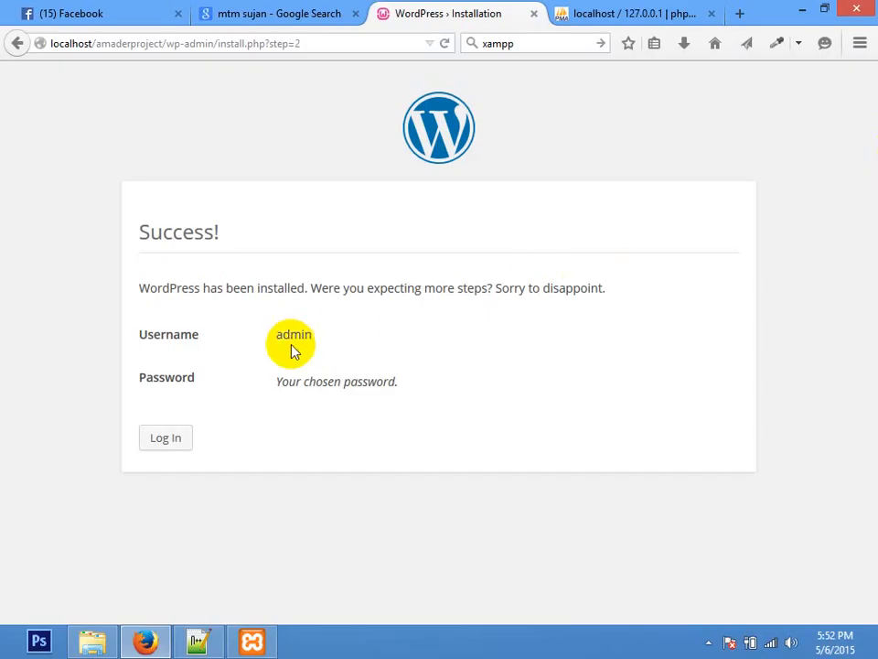
Step: Log in as admin with the chosen password, then close the phpMyAdmin tab
left_click(356, 320)
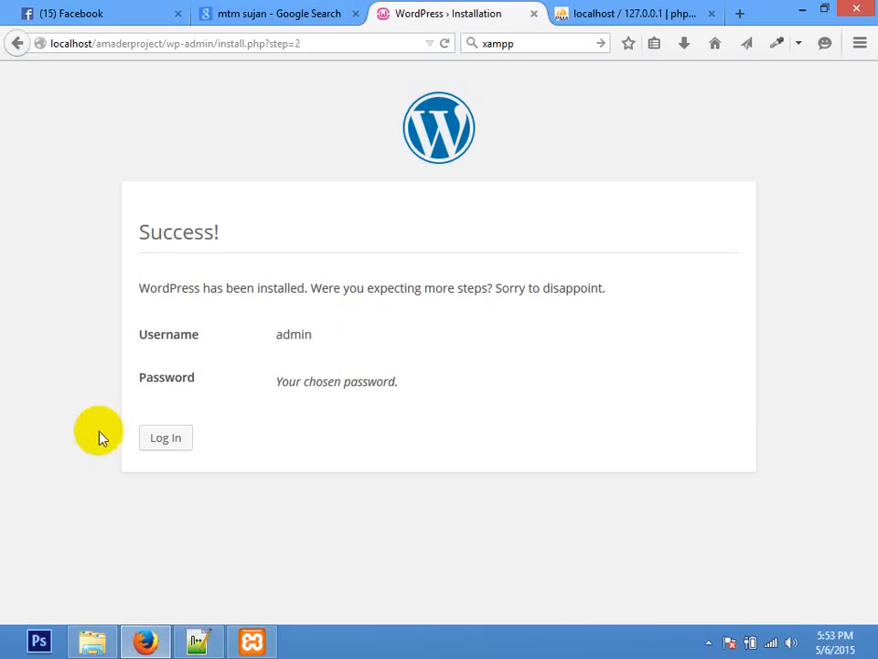
left_click(164, 443)
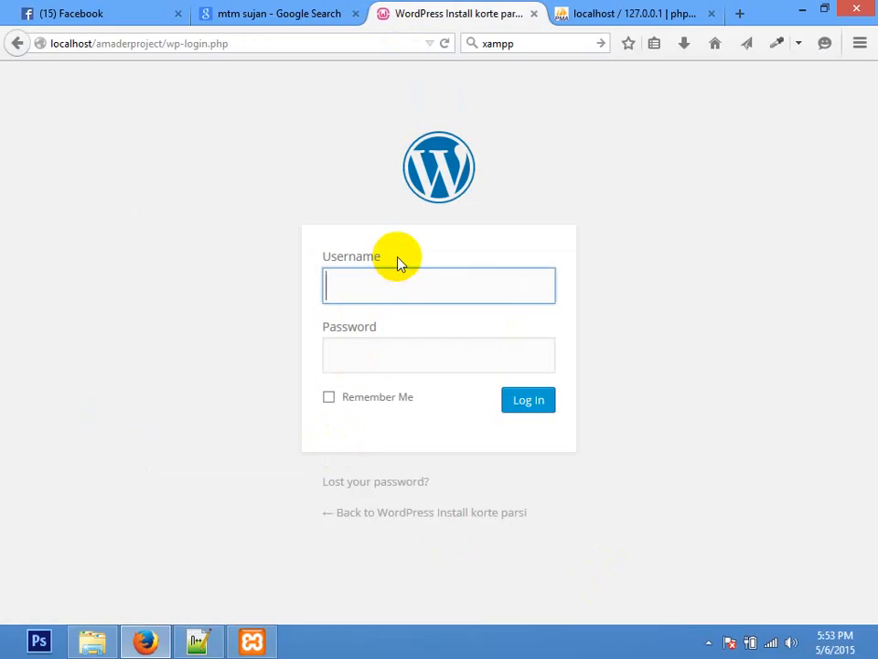
type("admin")
key("Tab")
key("Return")
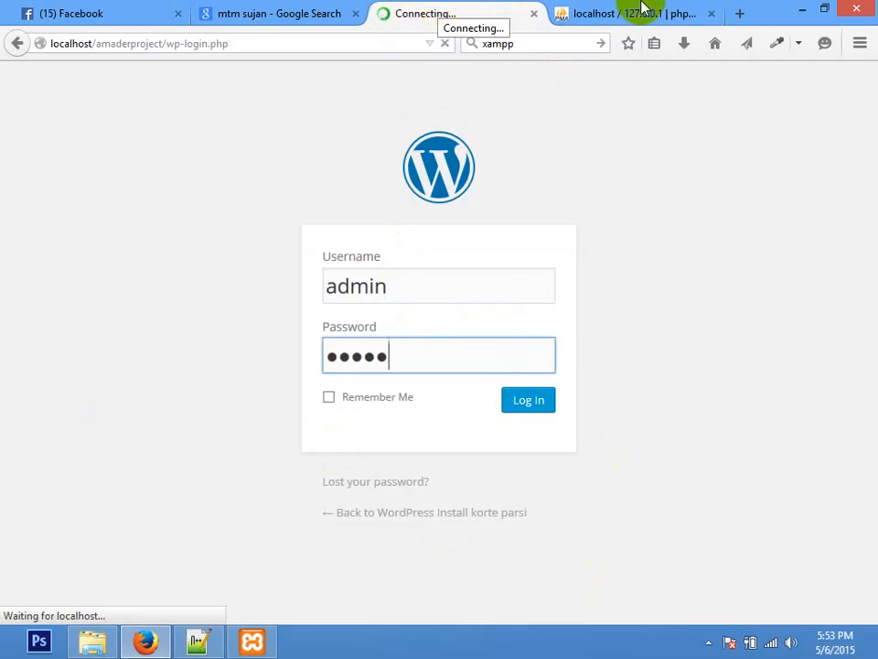
left_click(710, 13)
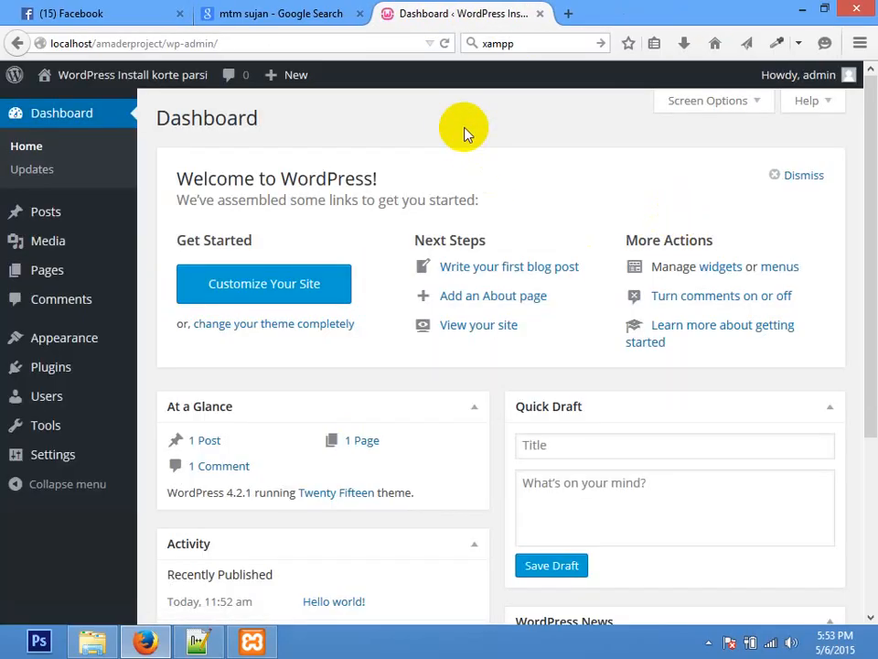
Step: View the site's front page by removing wp-admin from the URL, then return to wp-admin
left_click_drag(166, 43, 554, 37)
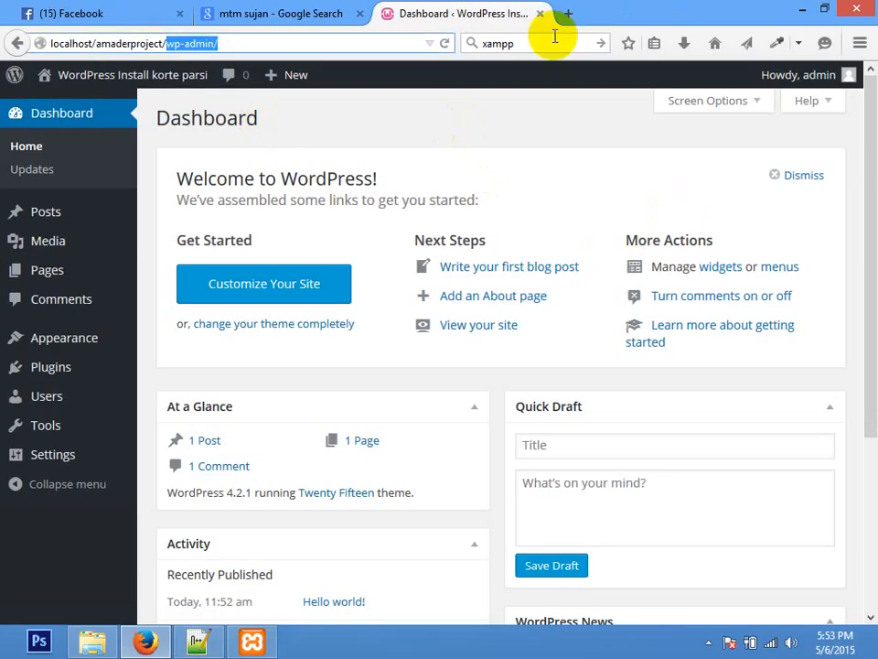
key("BackSpace")
key("Return")
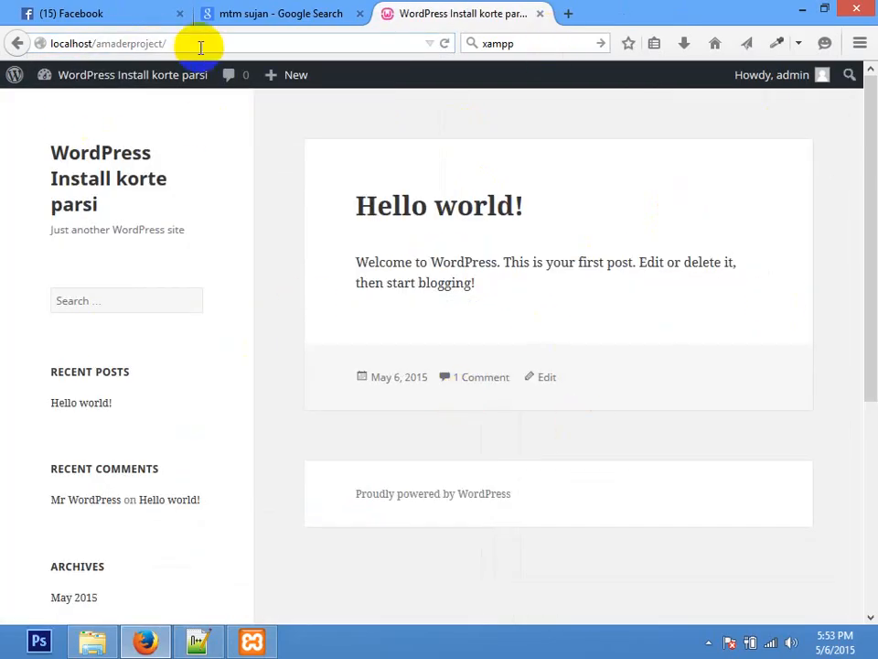
left_click(200, 47)
left_click(292, 48)
type("wp-admi")
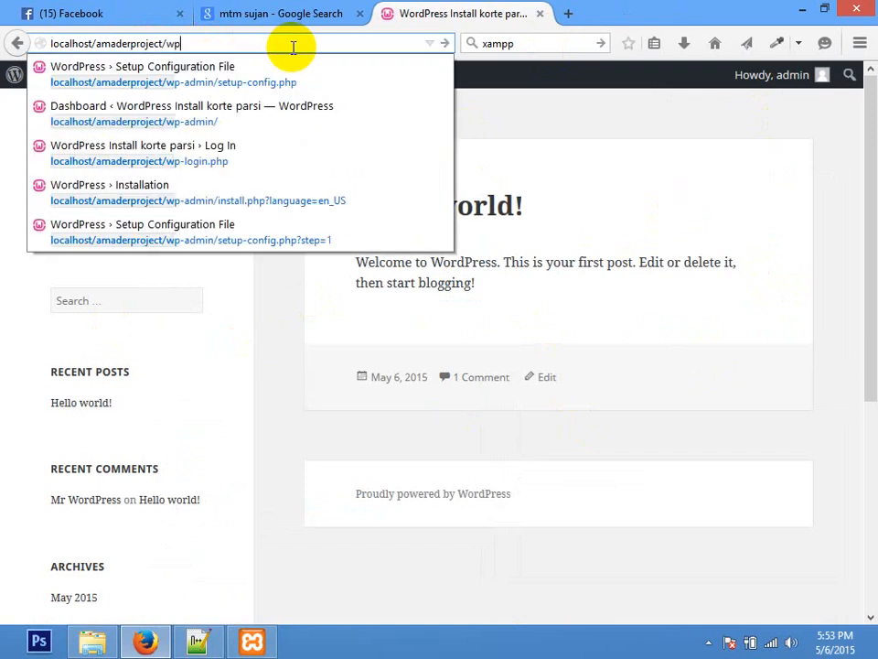
type("n")
key("Return")
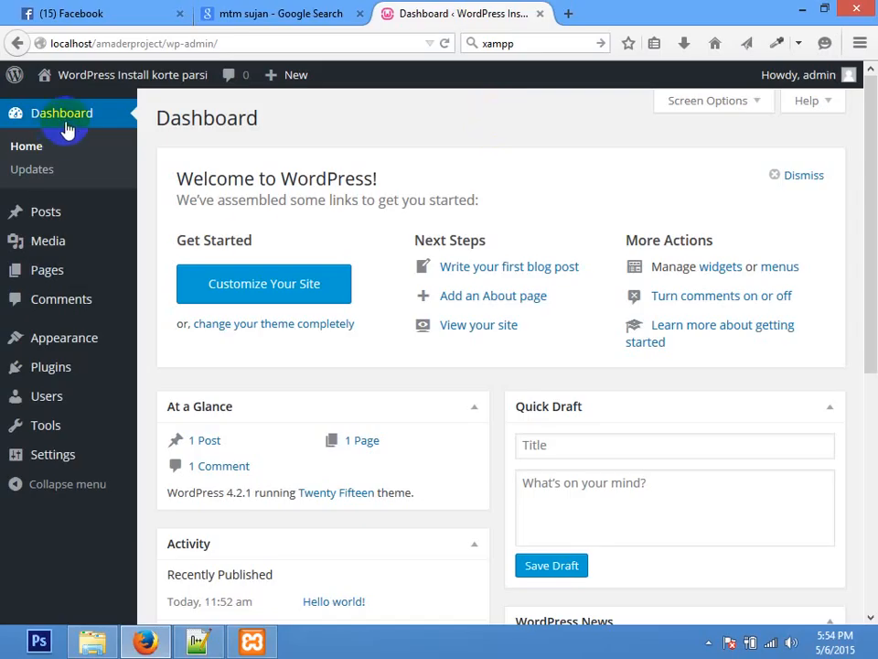
Step: Open Visit Site in a new tab and look over the Hello world! post
mouse_move(119, 215)
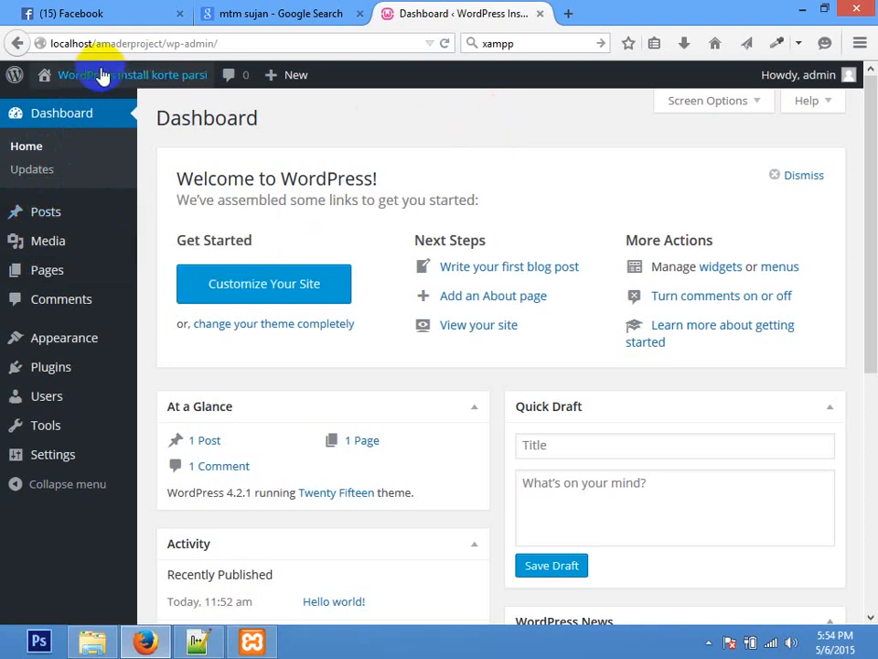
right_click(66, 106)
left_click(105, 115)
left_click(576, 14)
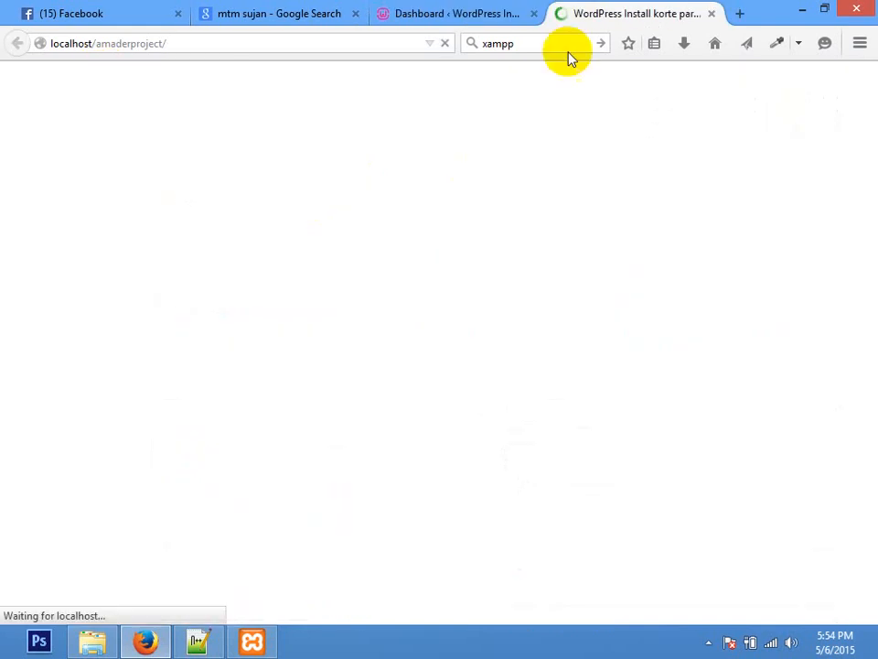
scroll(867, 147, "down", 5)
scroll(868, 151, "up", 6)
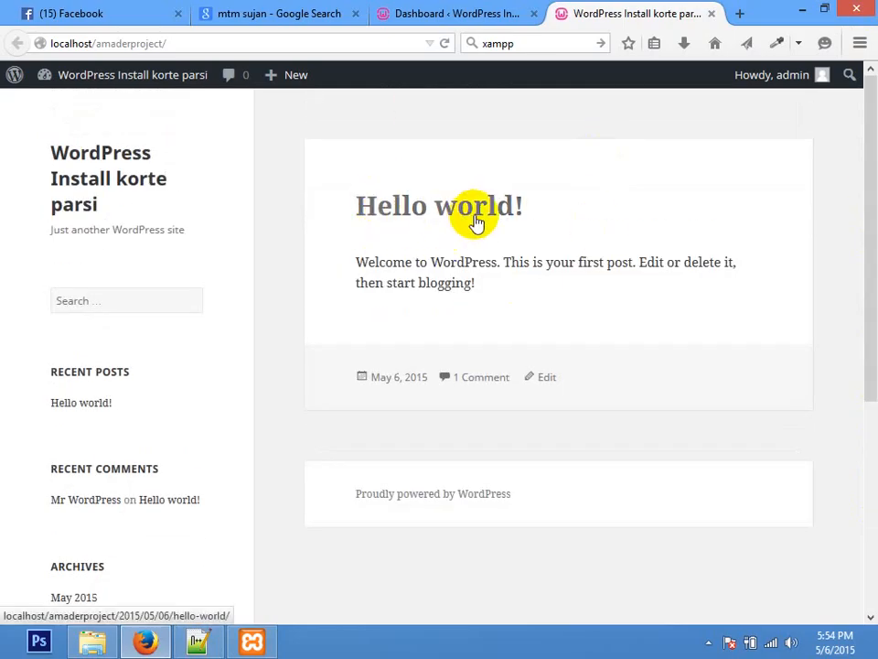
left_click_drag(355, 259, 623, 320)
left_click(623, 320)
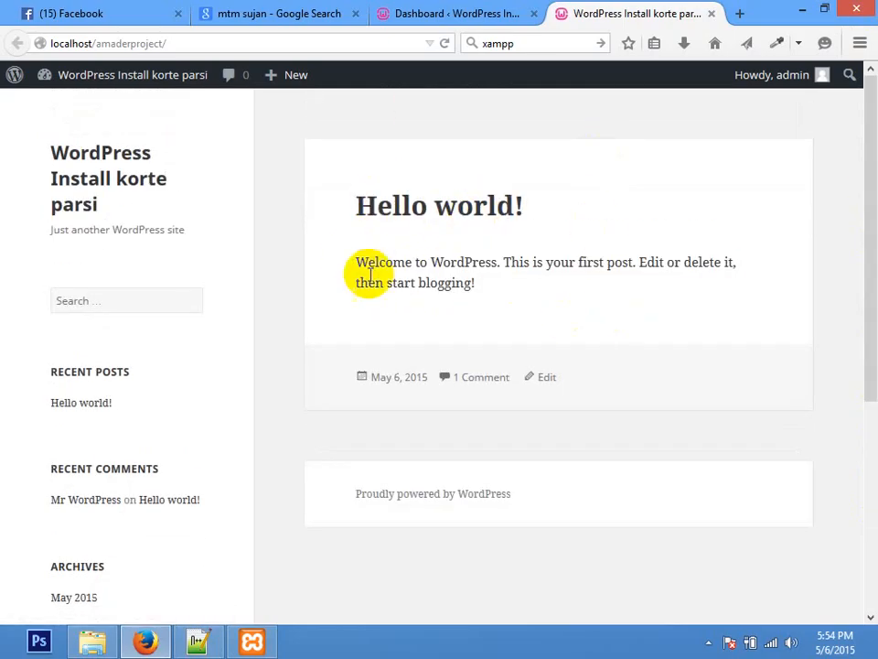
Step: Back on the Dashboard, start a new post via Posts > Add New
left_click(421, 13)
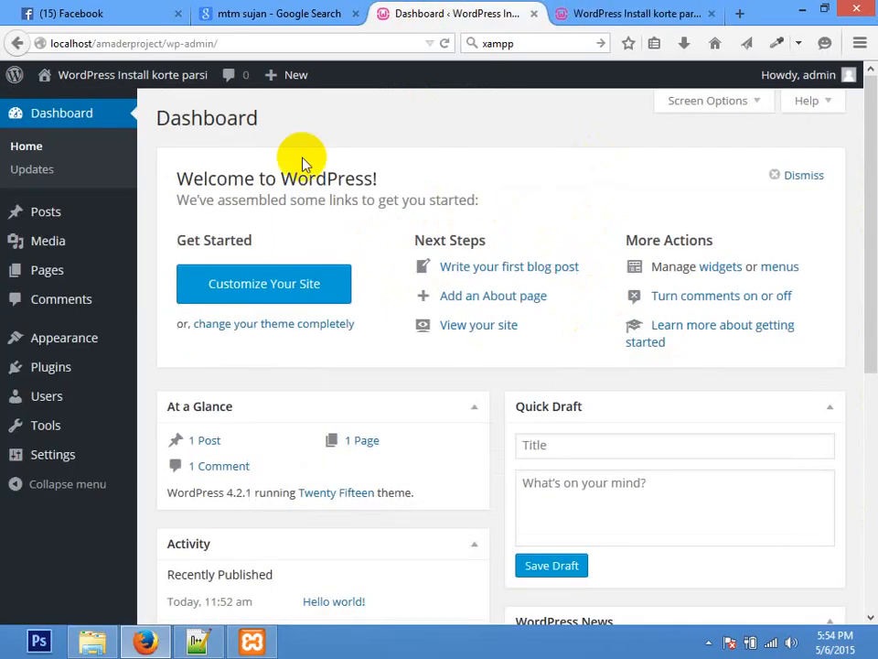
mouse_move(43, 219)
left_click(176, 245)
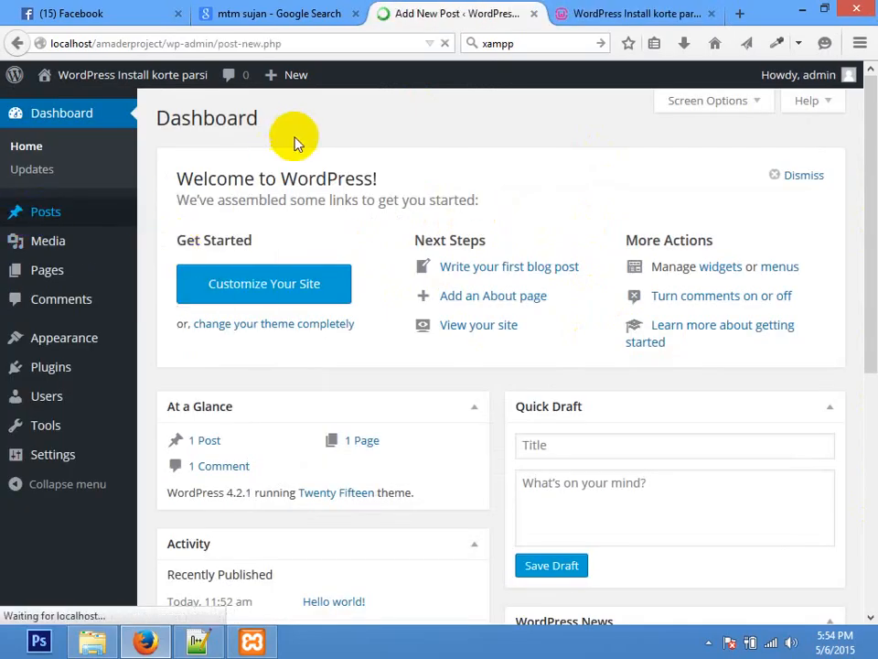
Step: Dismiss the writing tip and title the new post 'this is another post'
left_click(484, 340)
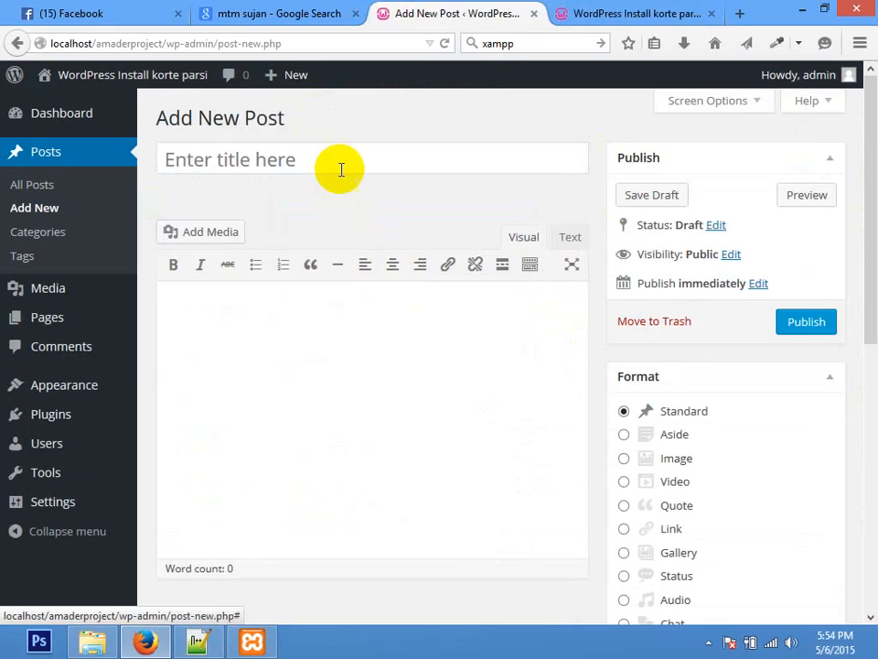
left_click(341, 163)
type("this is another post")
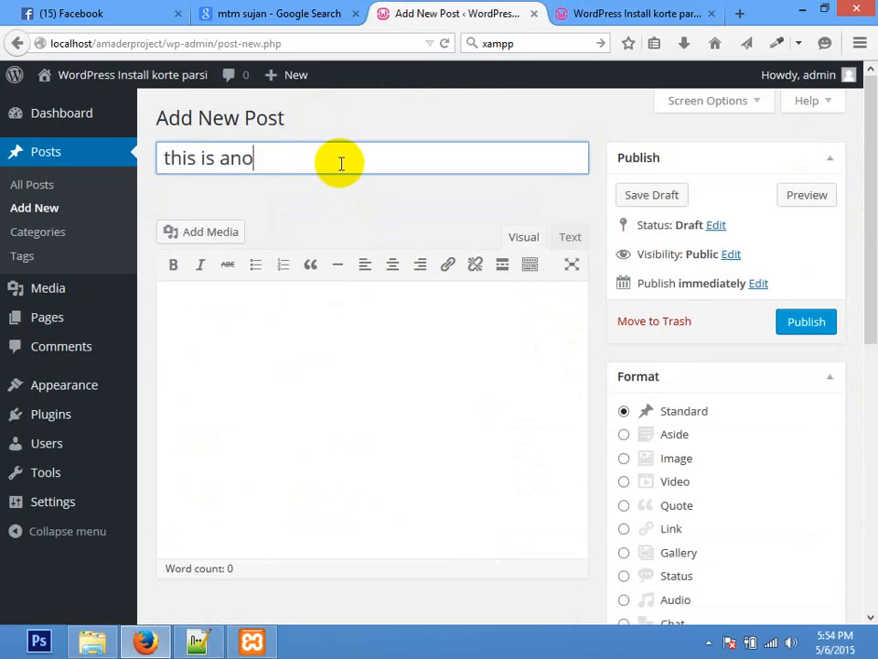
key("Tab")
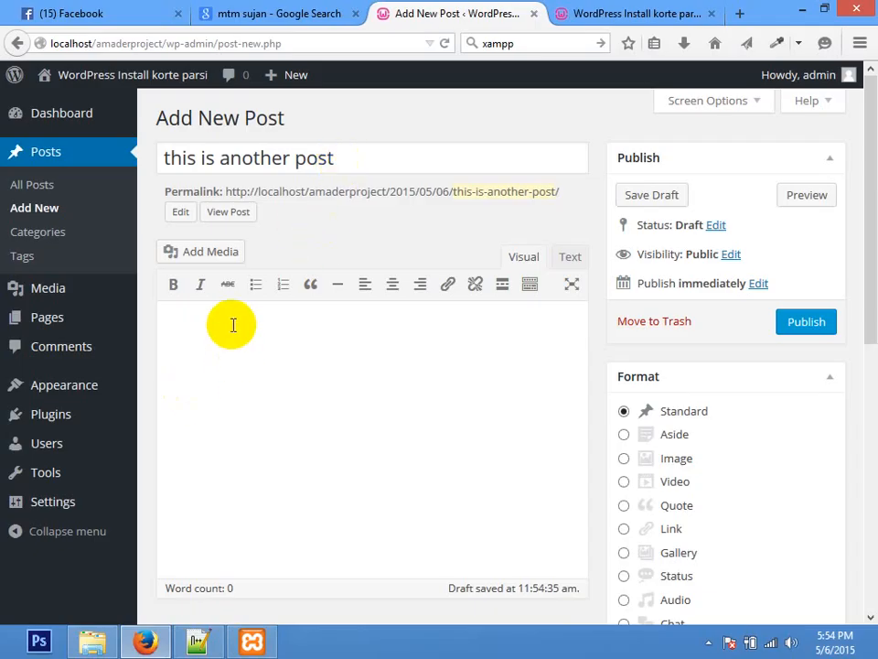
Step: Copy the Lorem ipsum sample paragraph from loremipsum.net and paste it into the post body
left_click(586, 14)
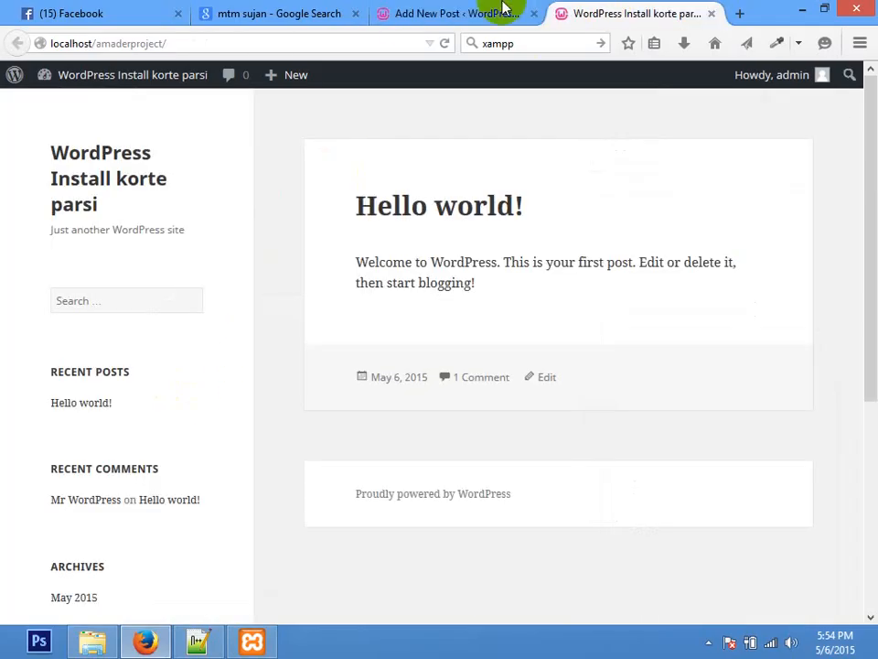
left_click(352, 38)
type("loremipsum.net")
key("Return")
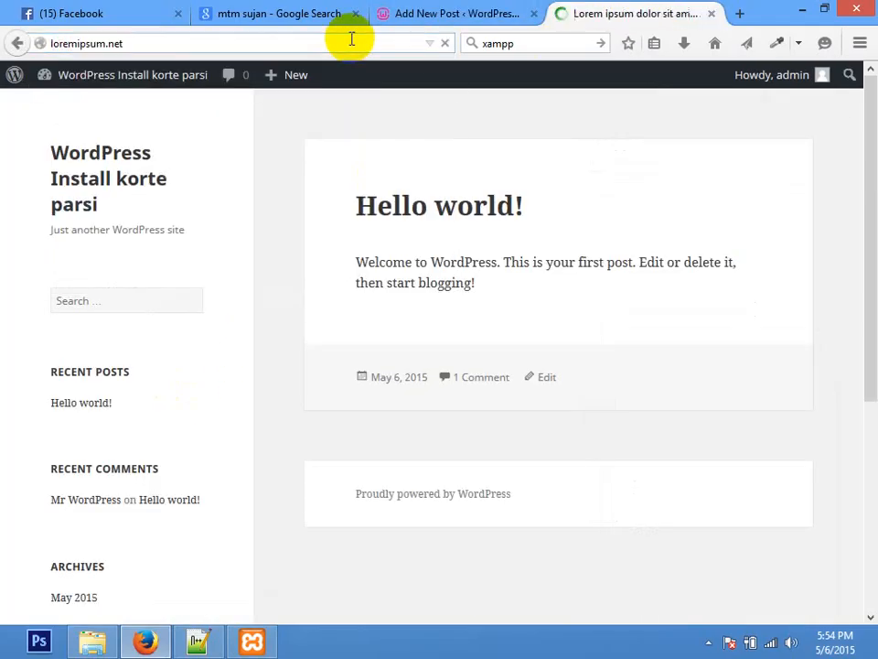
left_click_drag(129, 173, 389, 377)
key("ctrl+c")
left_click(451, 13)
key("ctrl+v")
left_click_drag(863, 376, 867, 462)
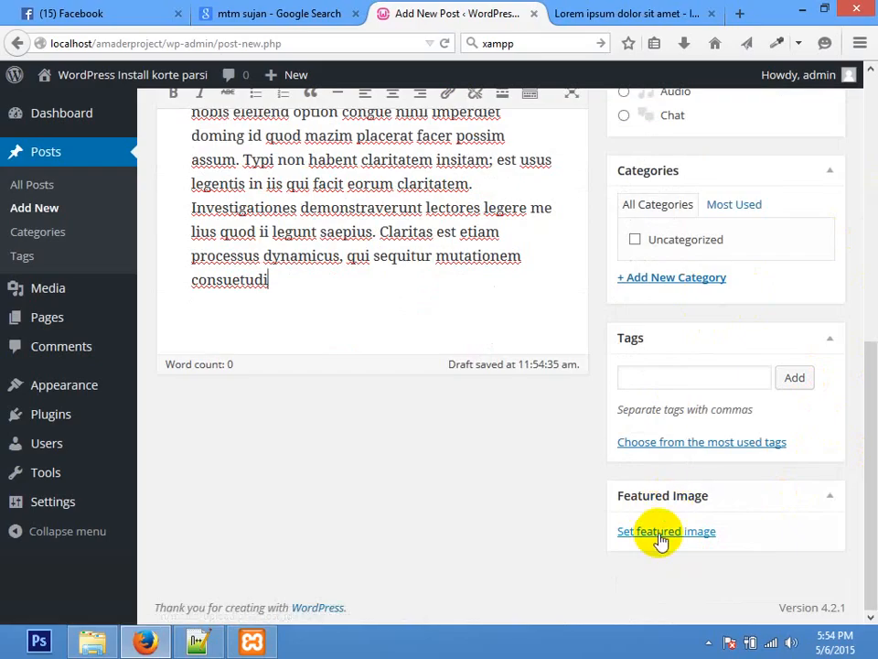
Step: Upload Portal_UI.jpg from the Agency.psd images folder and set it as the featured image
left_click(658, 531)
left_click(427, 370)
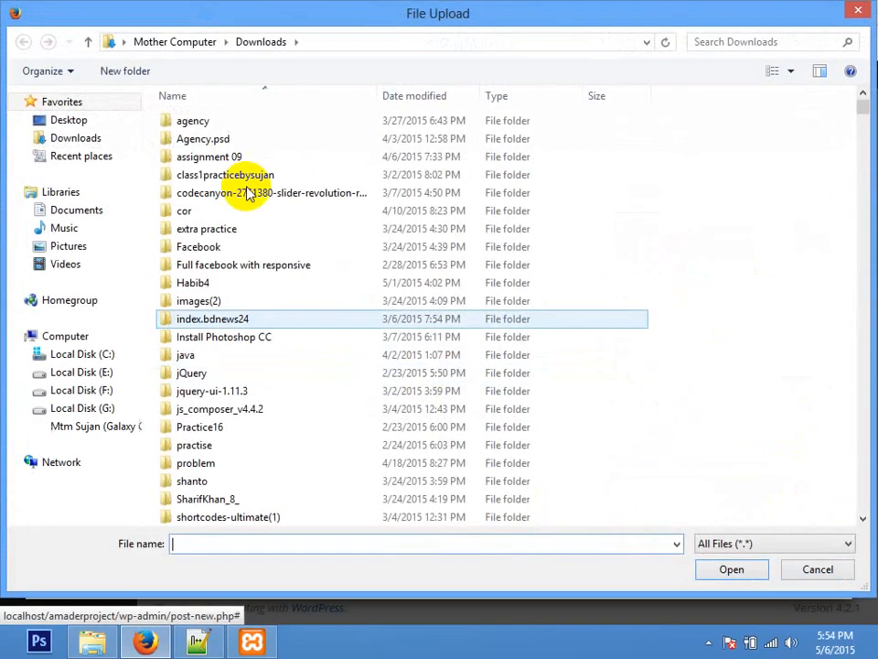
left_click(199, 137)
double_click(199, 137)
double_click(190, 157)
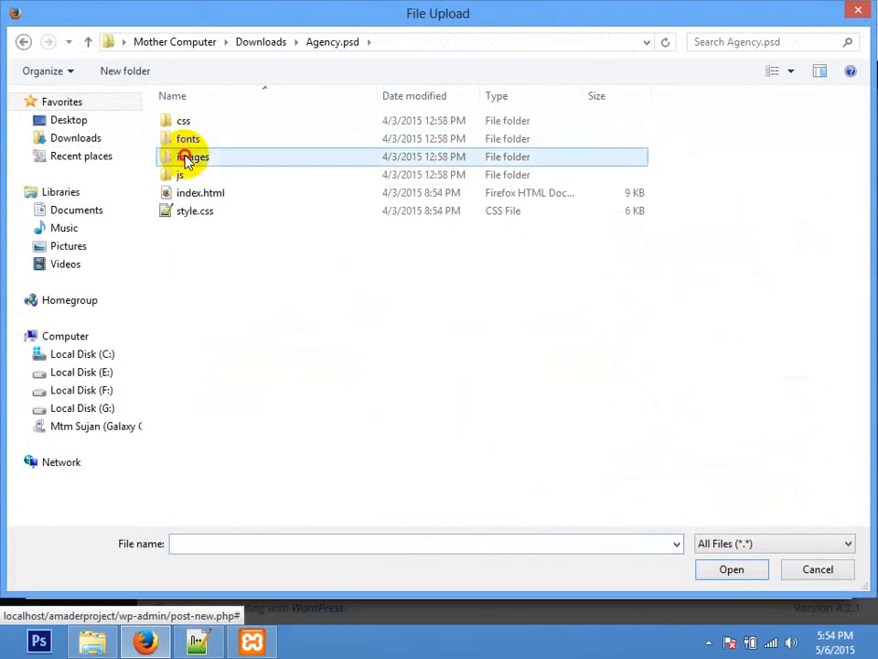
left_click_drag(859, 148, 859, 229)
left_click(812, 280)
double_click(810, 280)
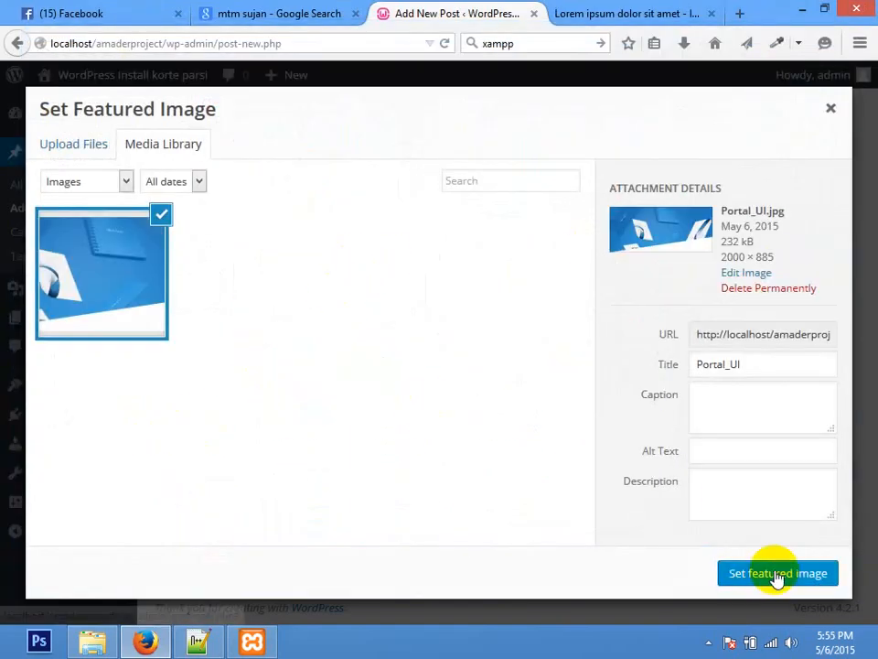
left_click(777, 574)
scroll(863, 559, "down", 5)
scroll(863, 559, "up", 15)
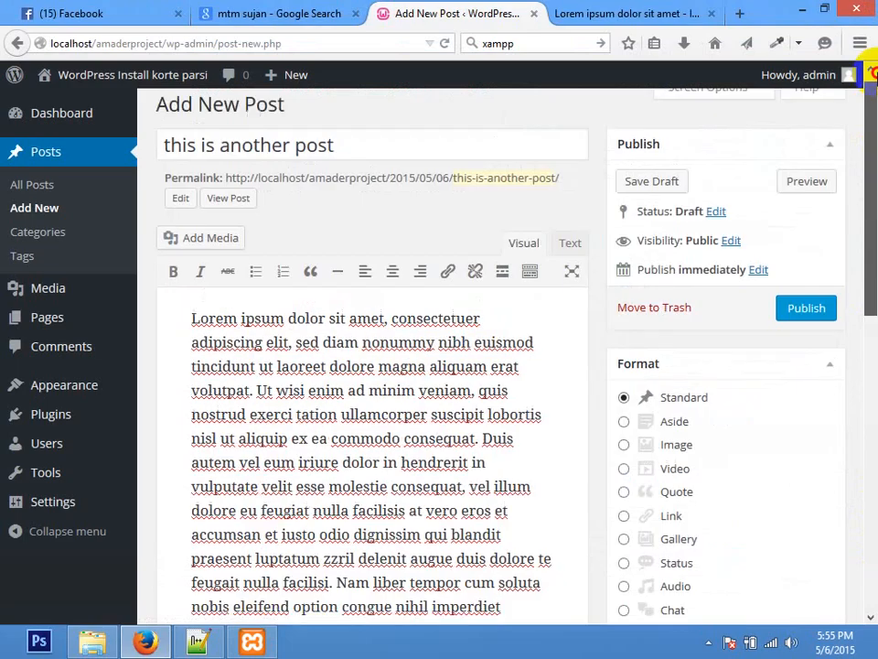
left_click(806, 326)
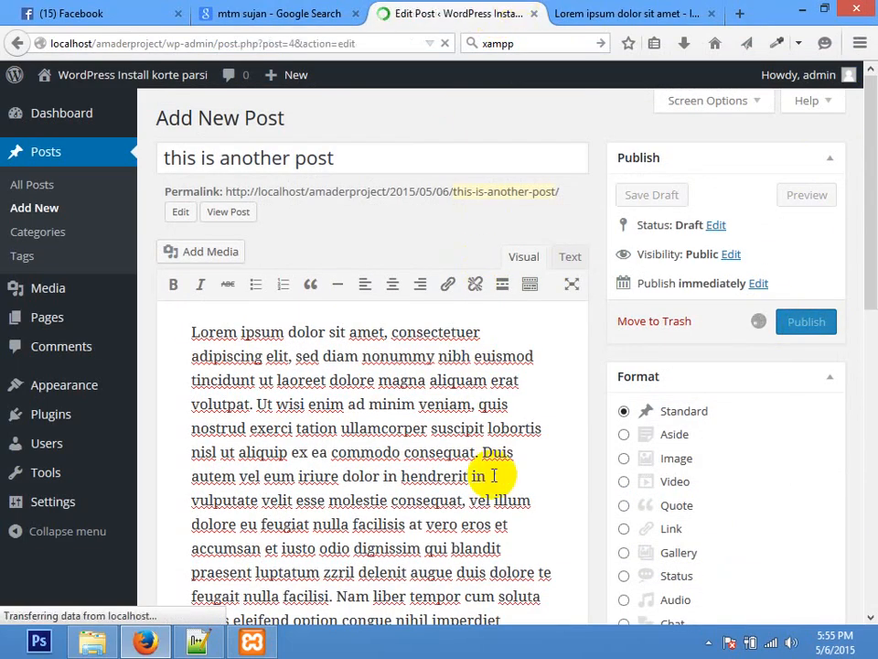
left_click(582, 11)
left_click(145, 44)
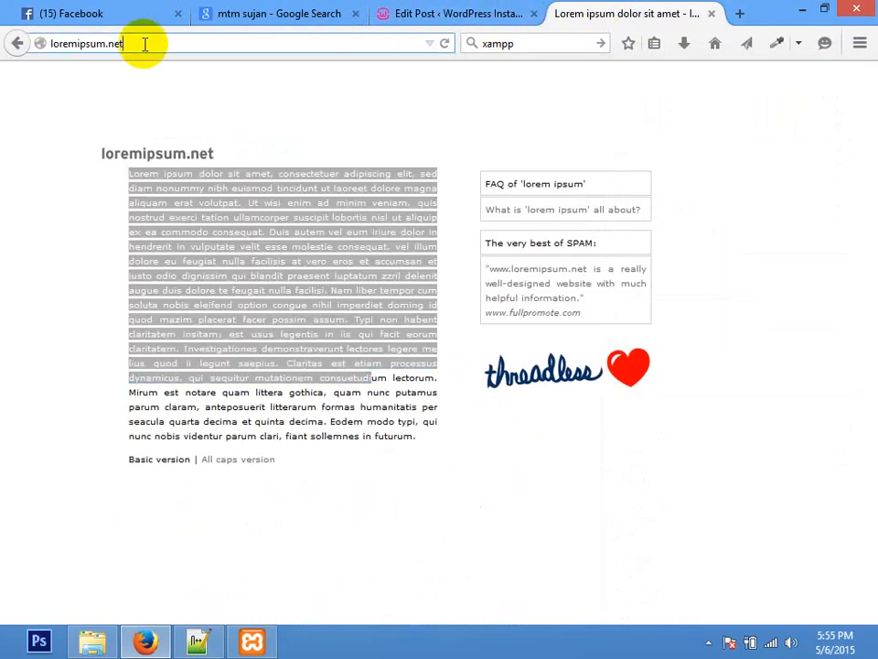
type("oc")
key("BackSpace")
key("BackSpace")
type("localhost/")
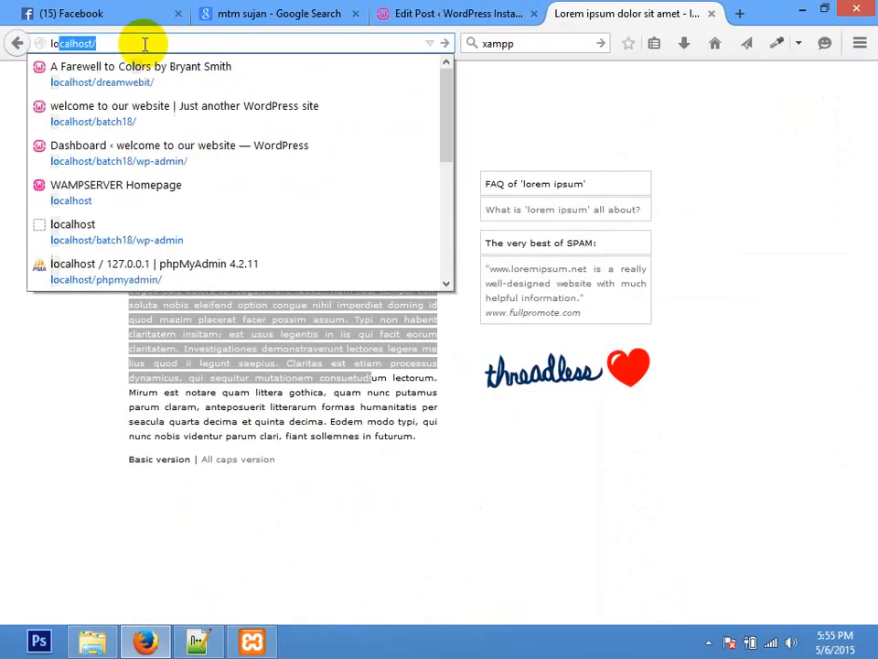
key("Right")
type("a")
key("Return")
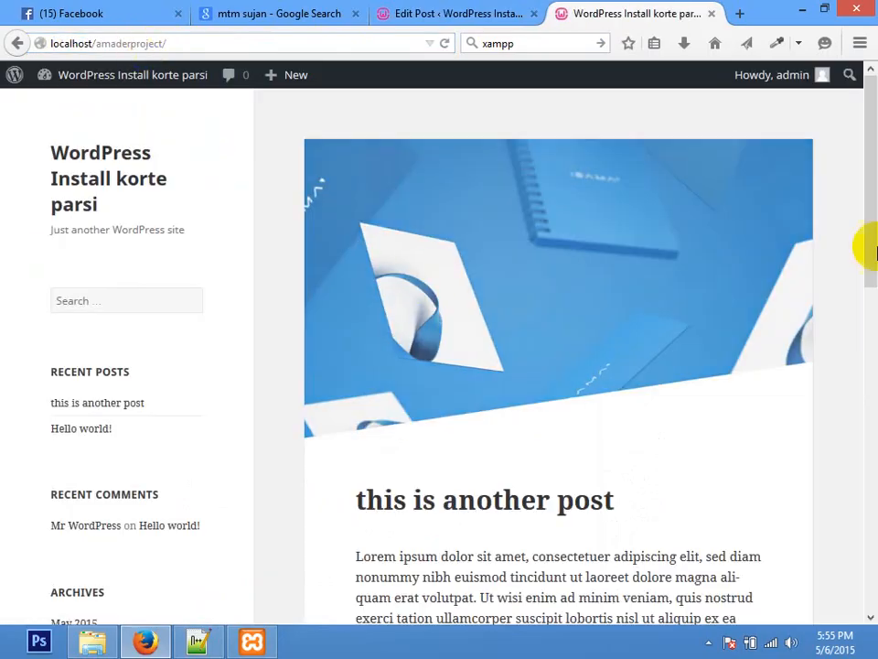
left_click_drag(869, 212, 869, 145)
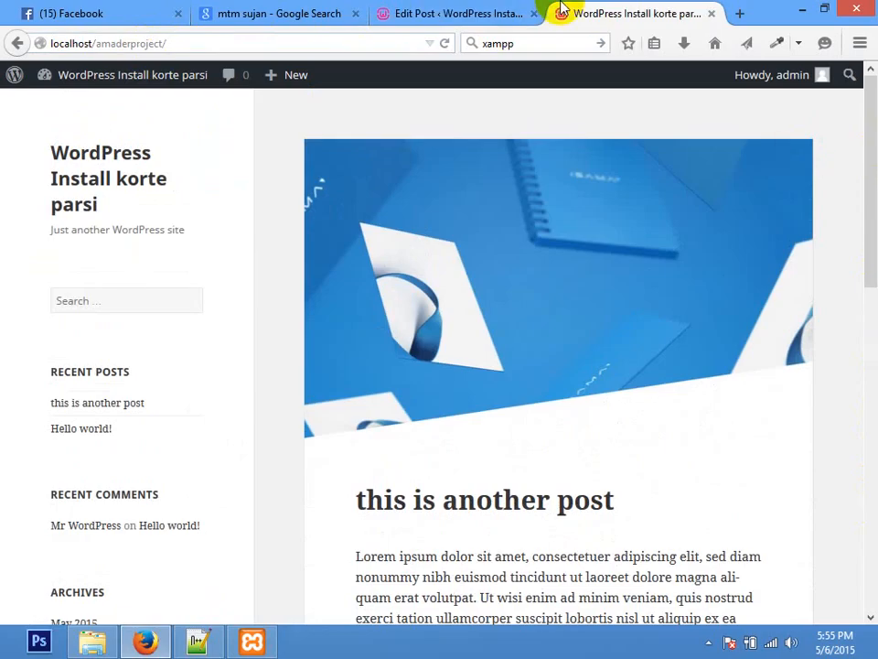
left_click(506, 9)
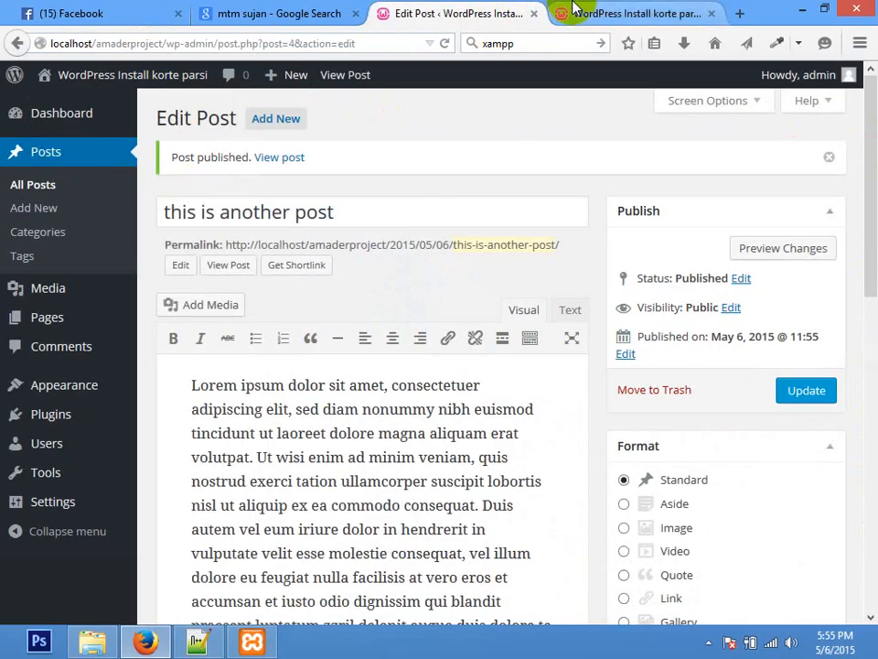
left_click(568, 9)
scroll(865, 137, "down", 10)
scroll(869, 174, "up", 10)
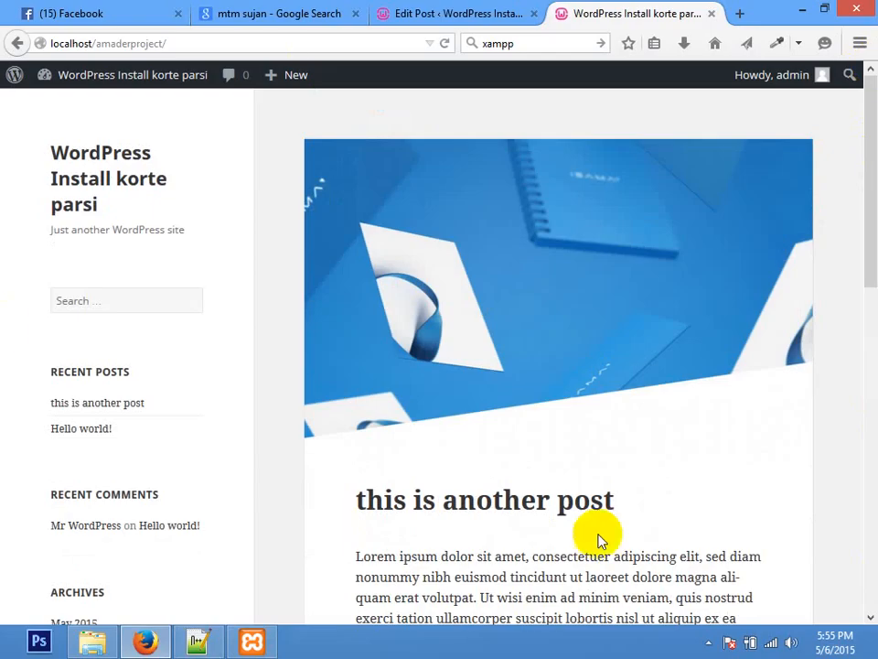
left_click(462, 12)
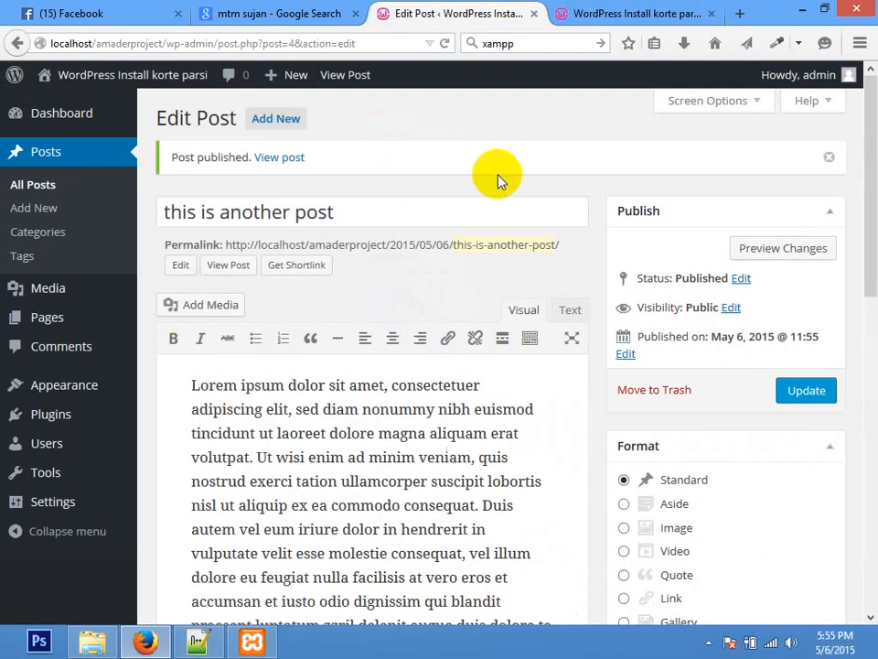
left_click_drag(875, 197, 869, 155)
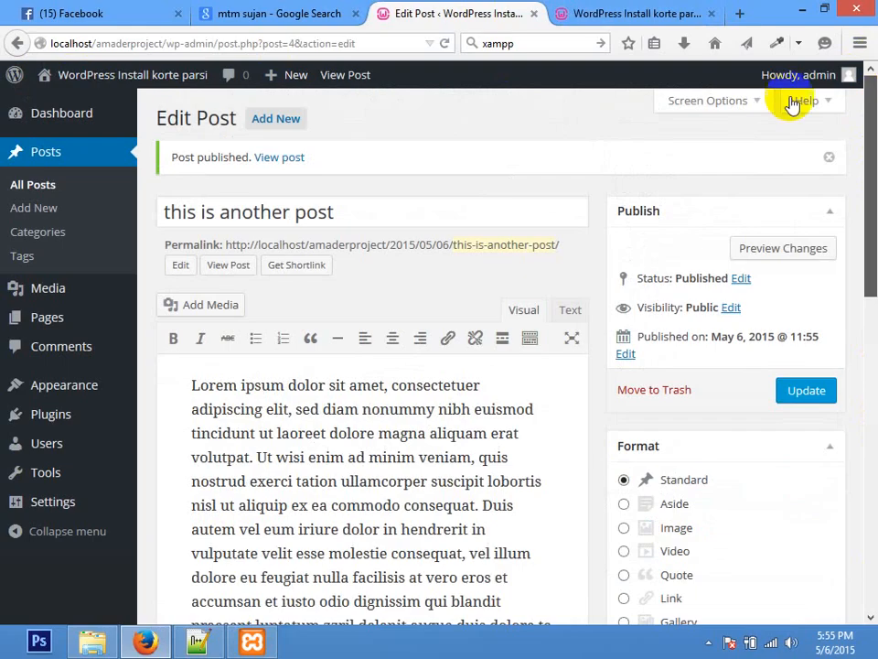
Step: Close the 'Post published' notice on the Edit Post screen
left_click(829, 161)
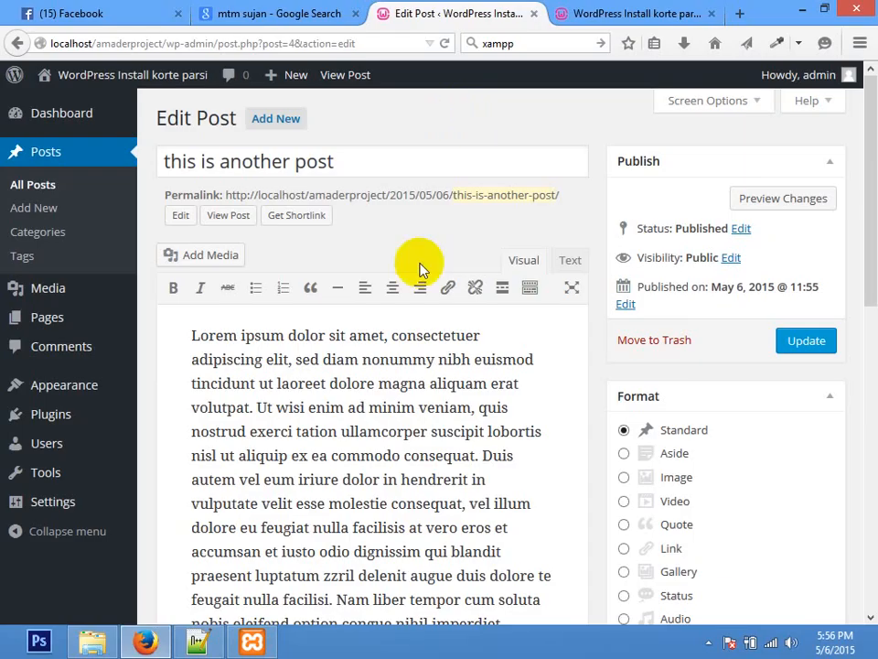
Step: Launch Notepad and type 'wordpress shikhtesen?', 'html paren na?' and 'css paren na?'
key("super+r")
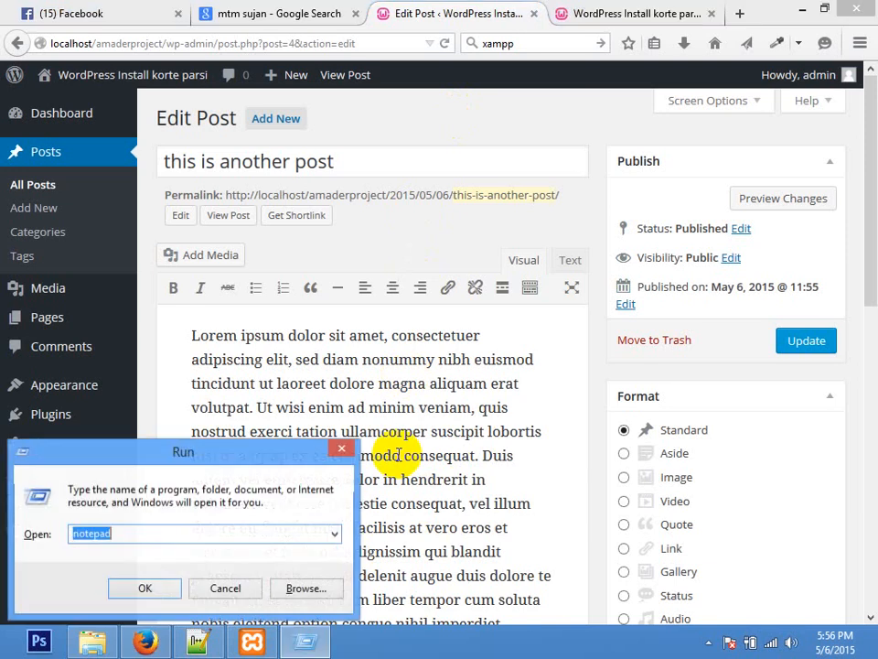
type("notepad")
key("Return")
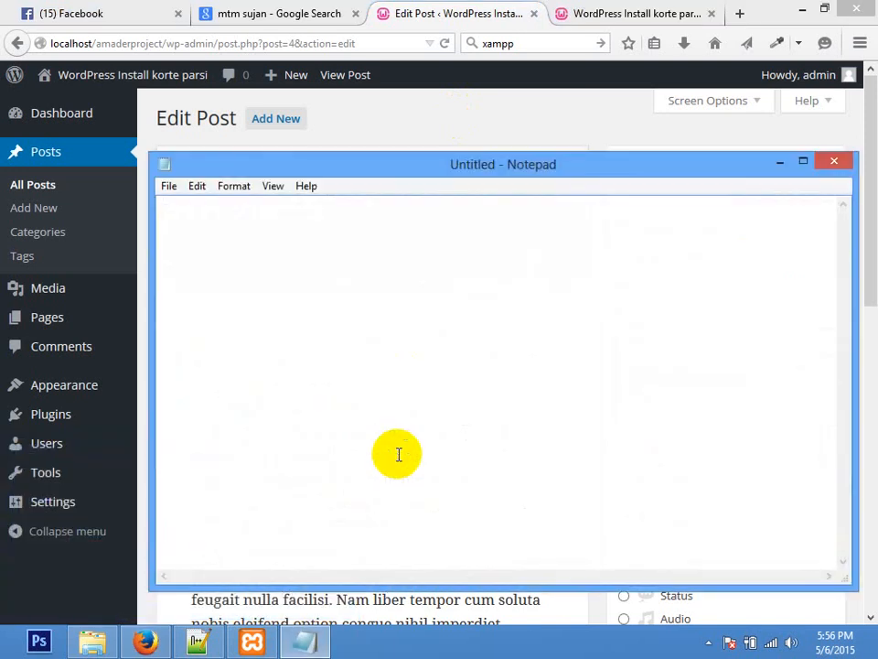
type("wordpress shikhtesen?")
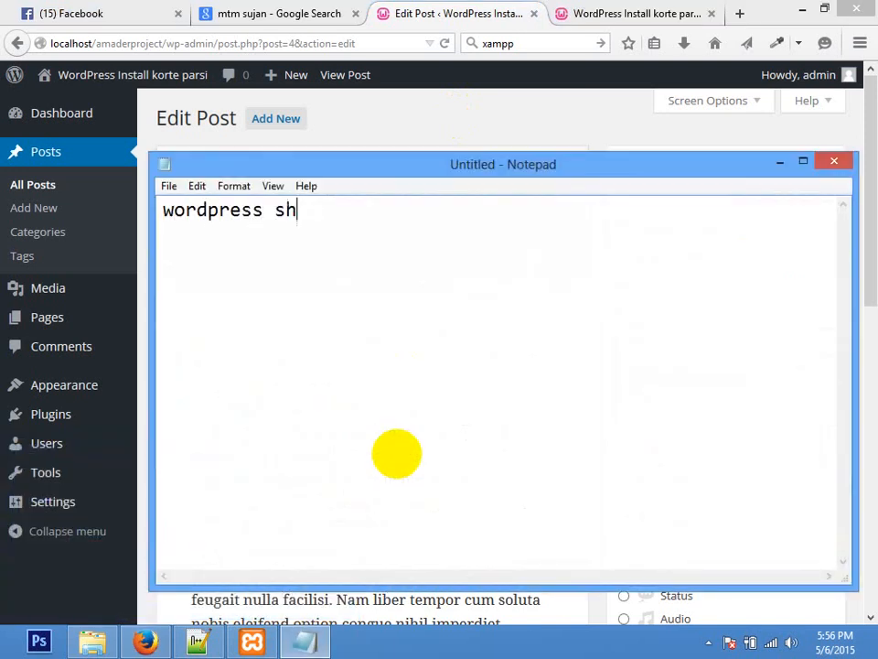
key("Return")
key("Return")
key("Return")
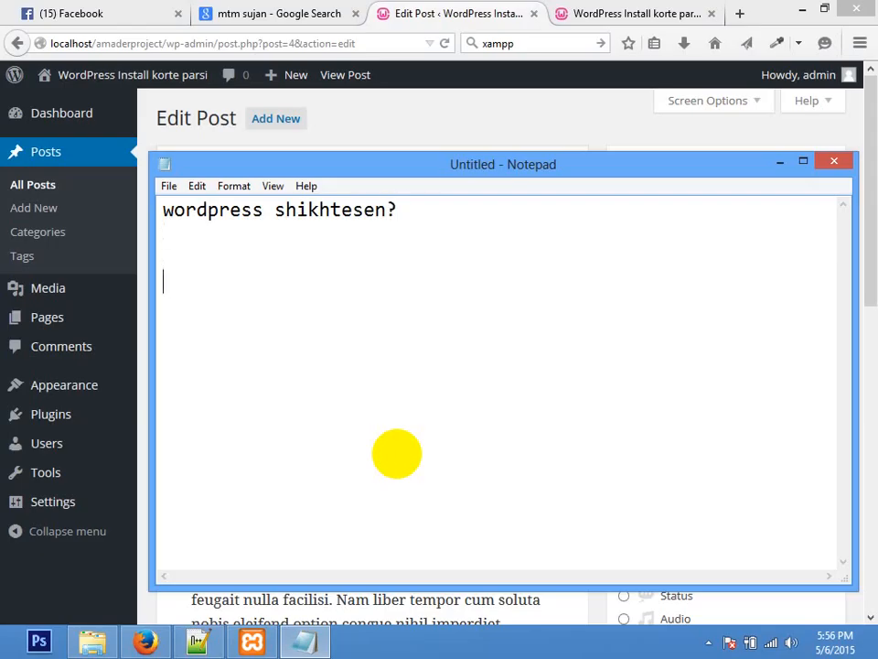
type("html paren na?")
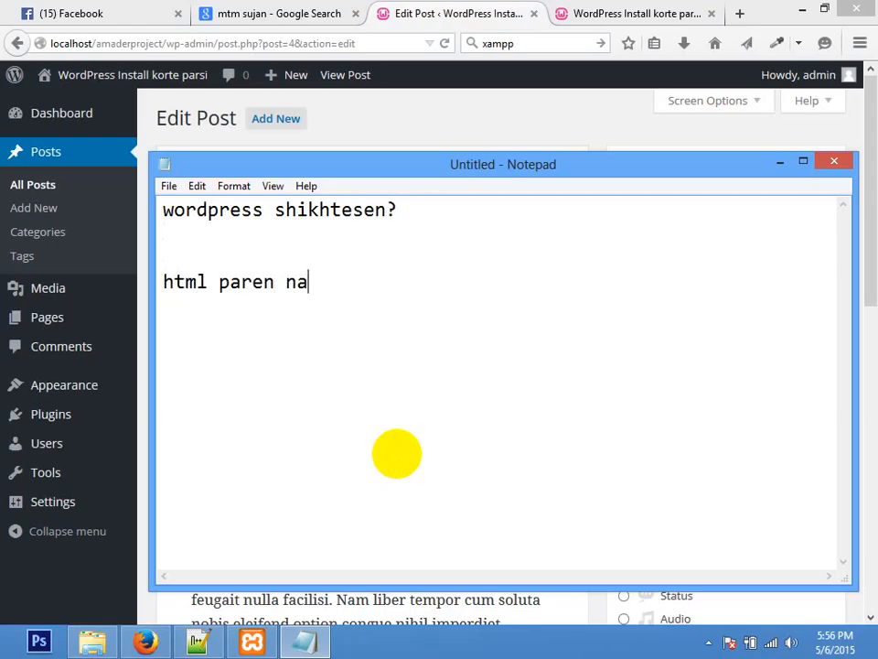
key("Return")
type("css paren na?")
key("Return")
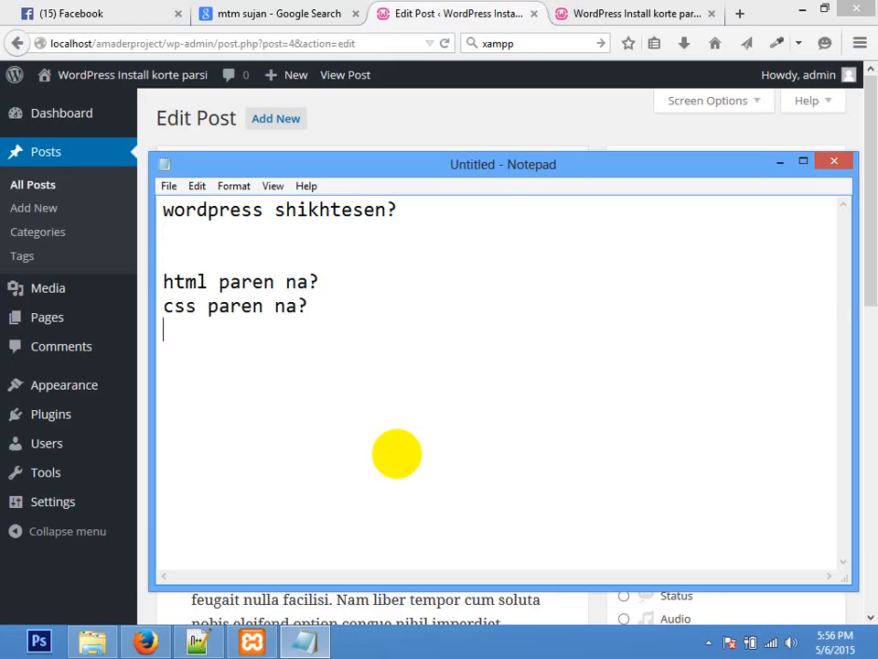
Step: Add the notes 'dur hon' and 'apnar jonno wordpress na'
key("Return")
type("b")
key("BackSpace")
type("dur hon")
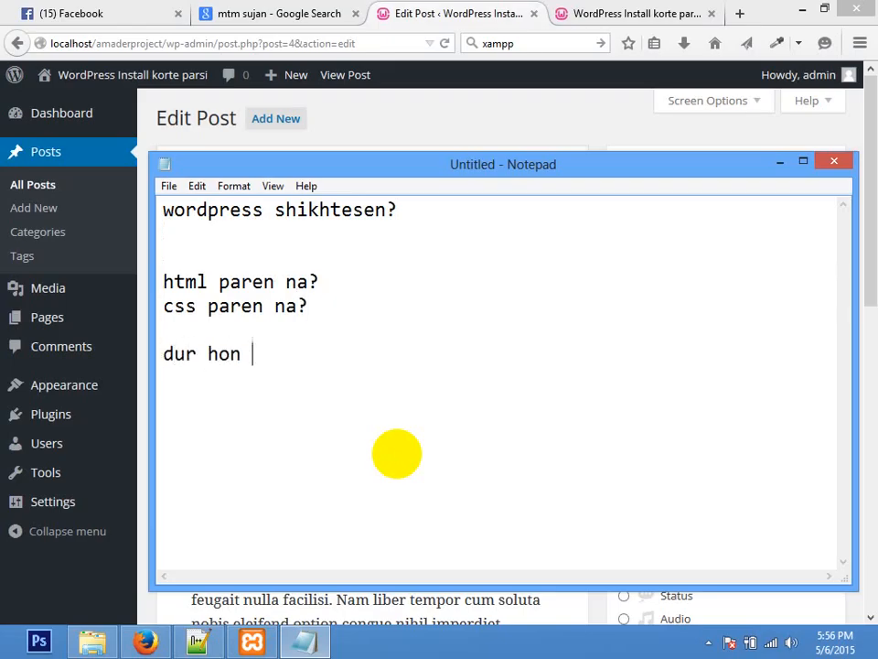
key("Return")
key("Return")
type("apnar jonno wrod")
key("BackSpace")
key("BackSpace")
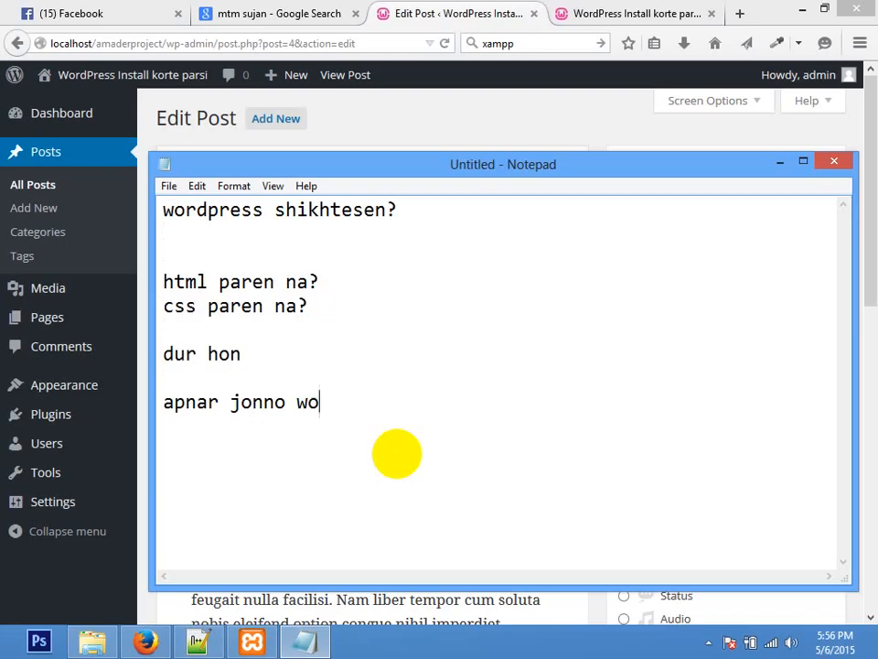
type("rdpress na")
key("Return")
key("Return")
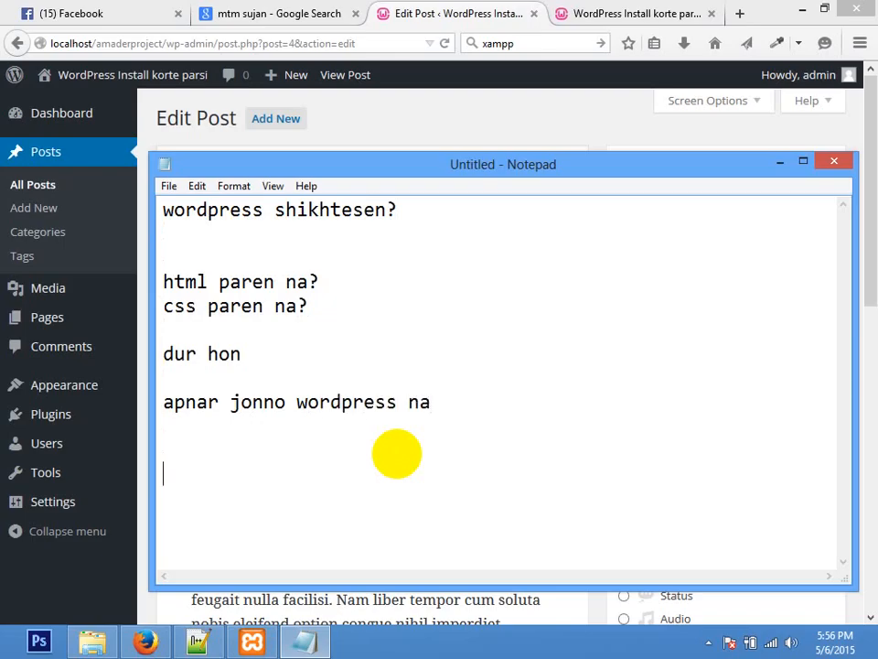
Step: Add 'html css paren?', 'kintu kono website design korte paren na' and 'apnar jonneo na'
type("html css paren")
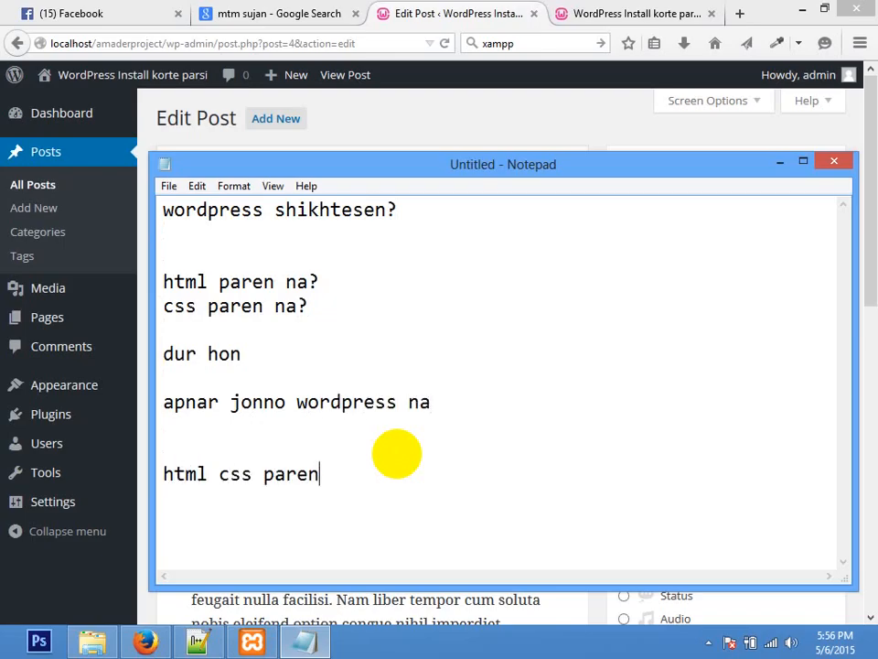
type("?")
key("Return")
key("Return")
type("kintu kono wo")
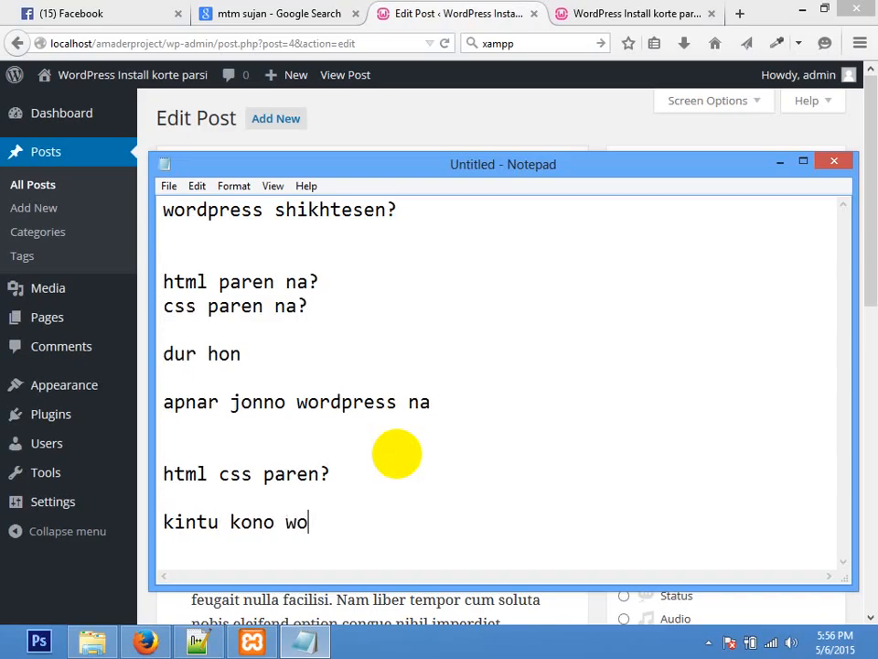
key("BackSpace")
type("ebd")
key("BackSpace")
type("site design korte paren na")
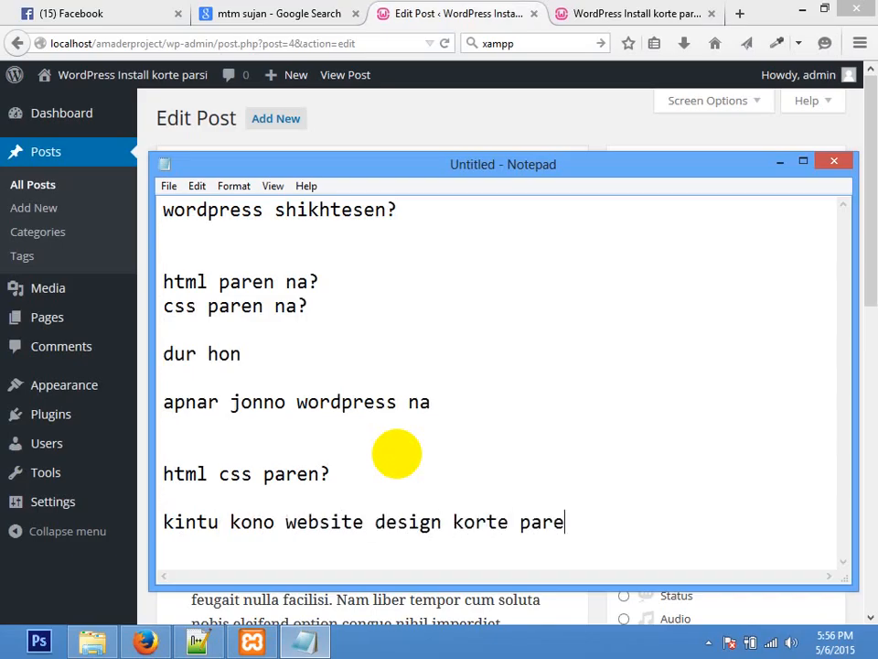
key("Return")
key("Return")
type("apnar jonneo na")
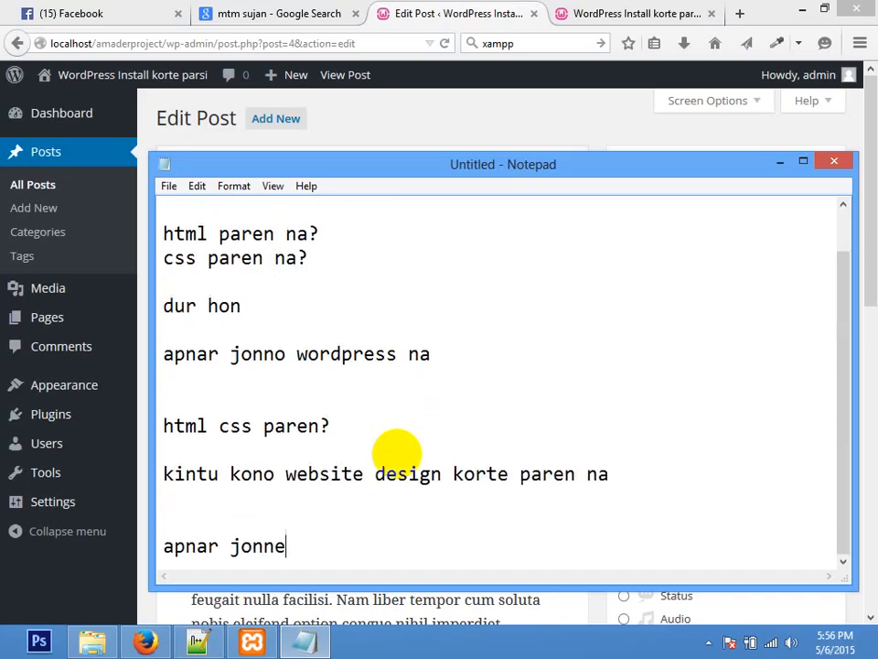
key("Return")
key("Return")
key("Return")
key("Return")
Step: Highlight the first line and the 'kintu kono website design korte paren na' line for review
left_click(399, 455)
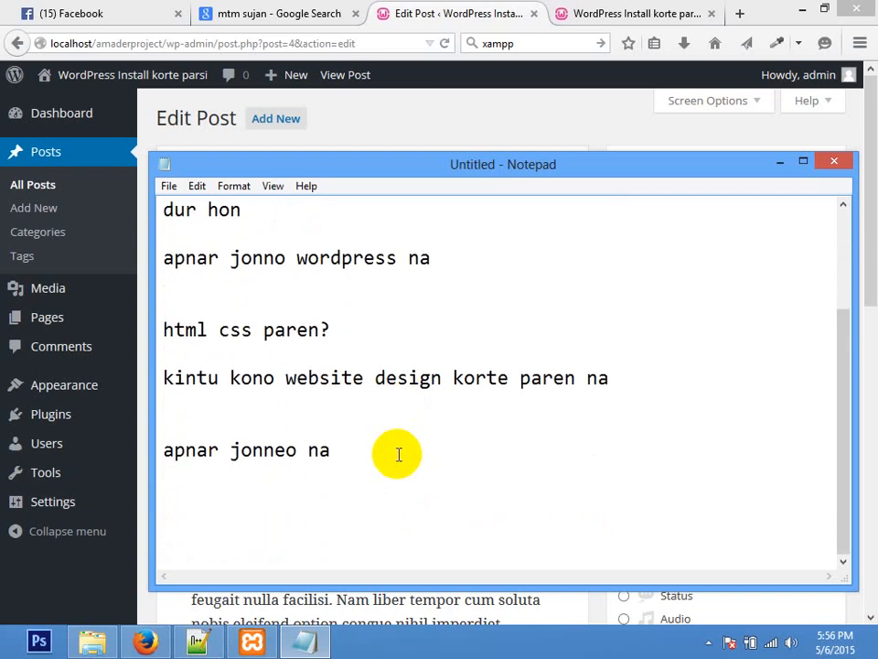
scroll(398, 453, "up", 2)
left_click_drag(412, 209, 5, 223)
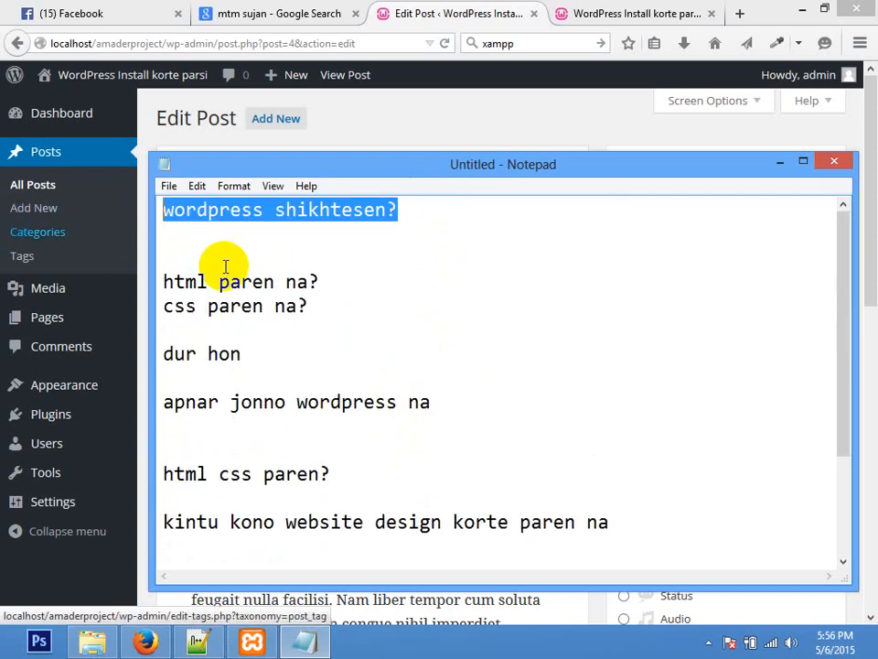
left_click(366, 288)
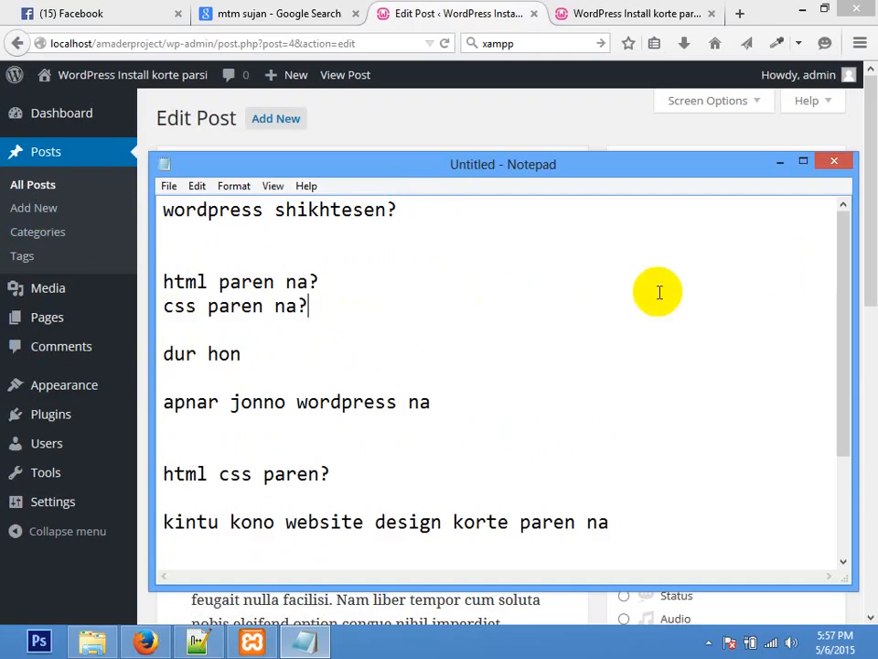
left_click_drag(848, 248, 843, 210)
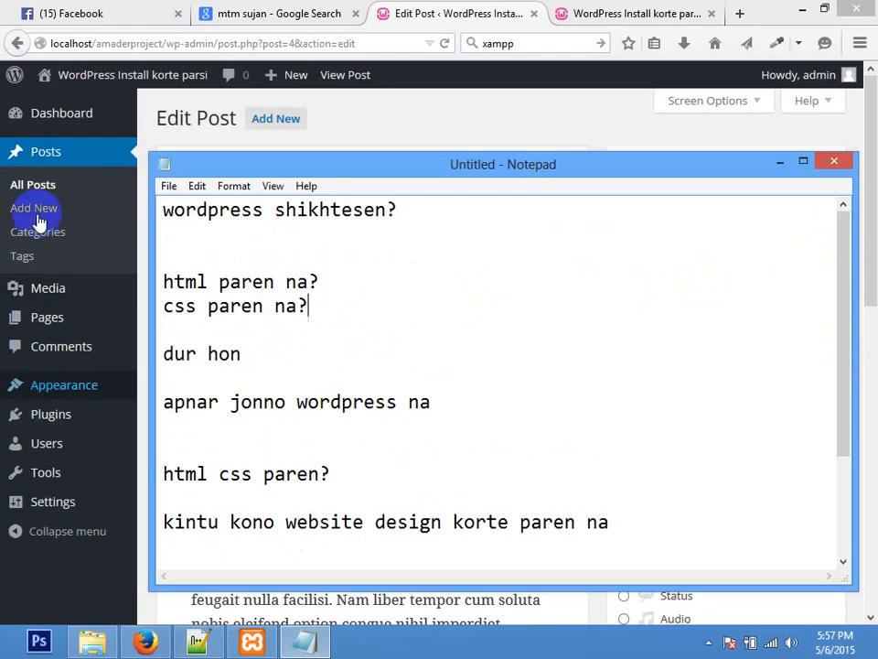
left_click(490, 382)
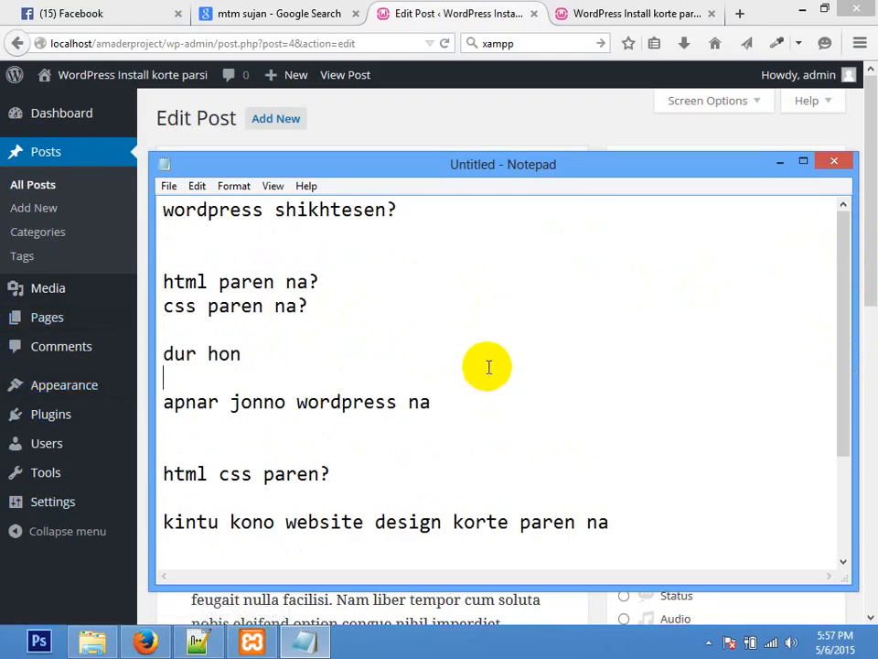
left_click_drag(846, 245, 839, 362)
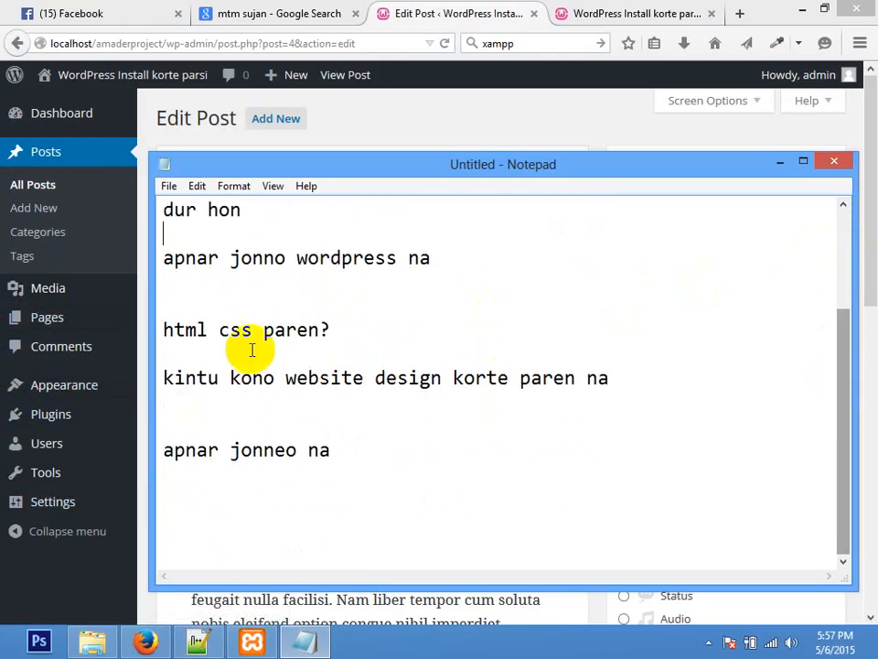
left_click(165, 376)
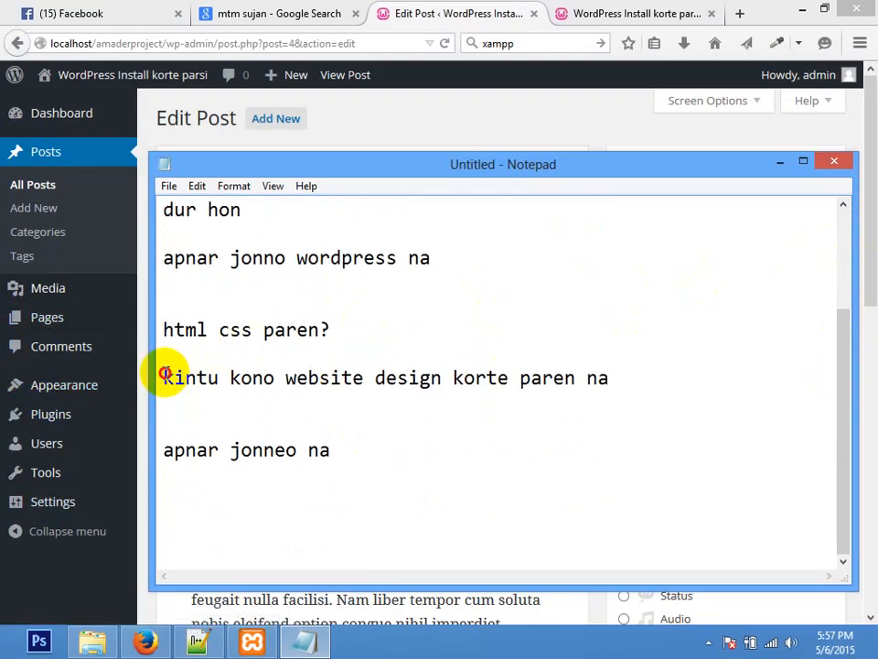
left_click_drag(165, 375, 659, 384)
left_click(659, 385)
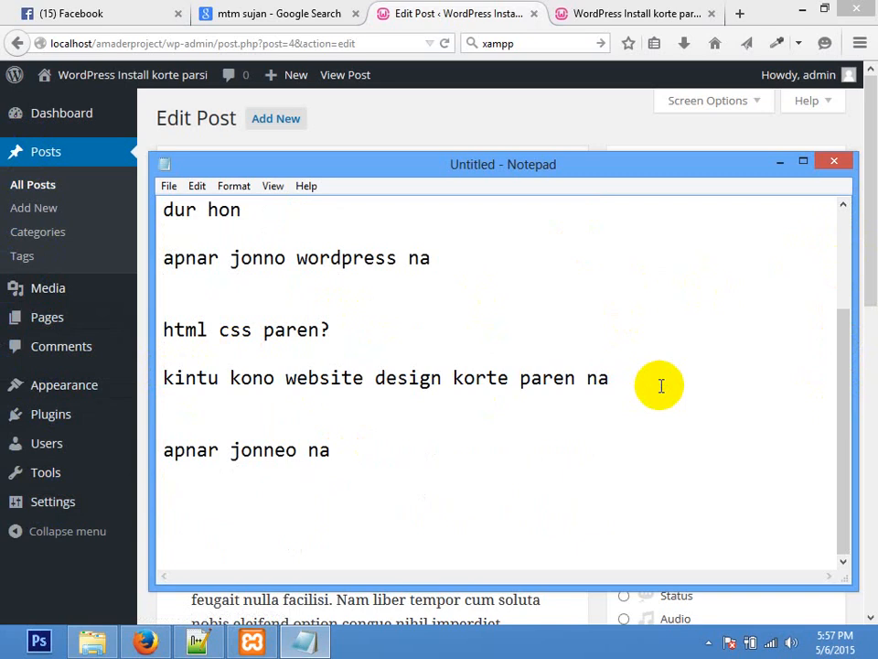
Step: Highlight the notes and the 'html css paren?' line, then select all the text
left_click_drag(424, 470, 151, 80)
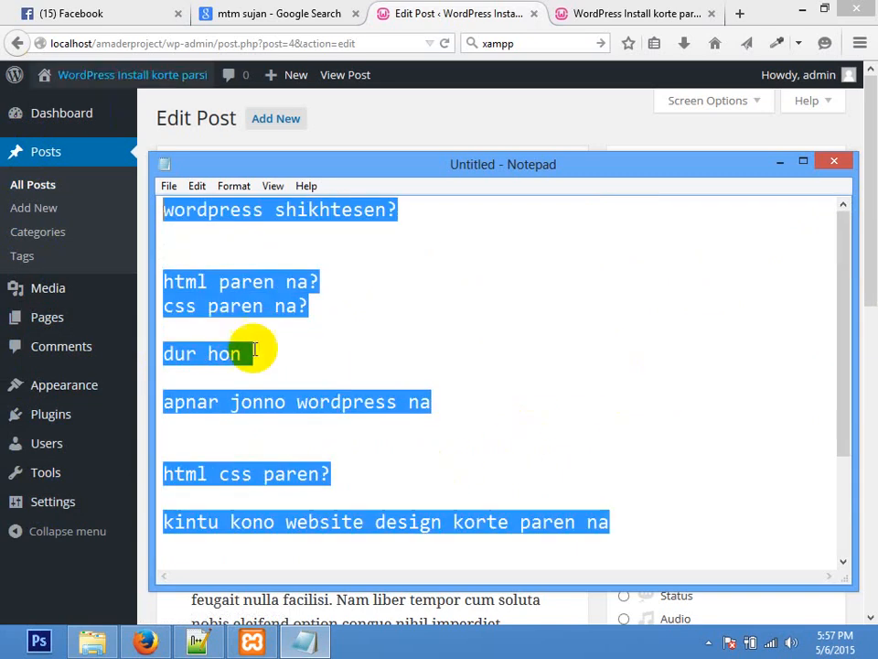
left_click(487, 408)
left_click_drag(360, 472, 134, 470)
left_click(427, 475)
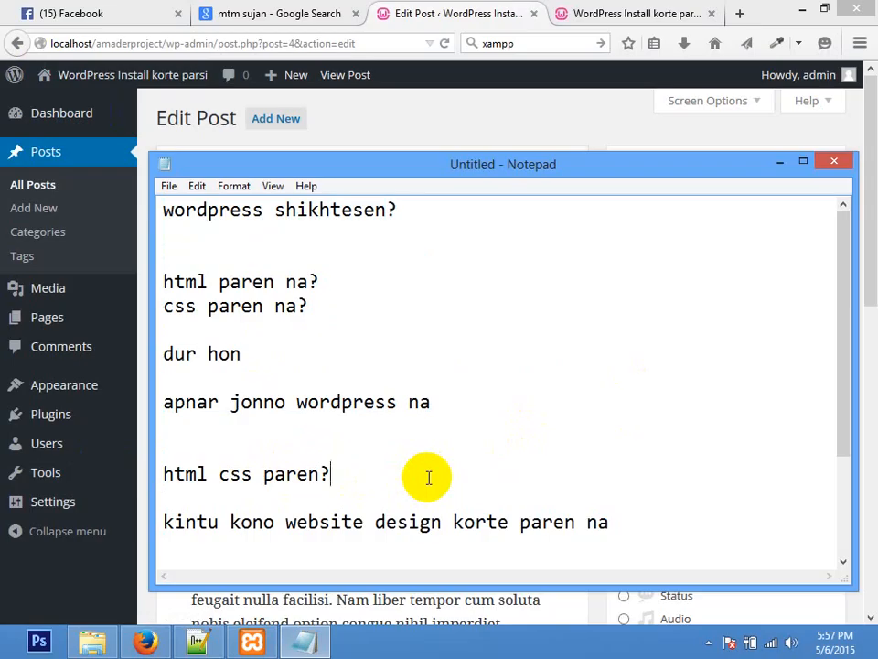
scroll(834, 472, "down", 2)
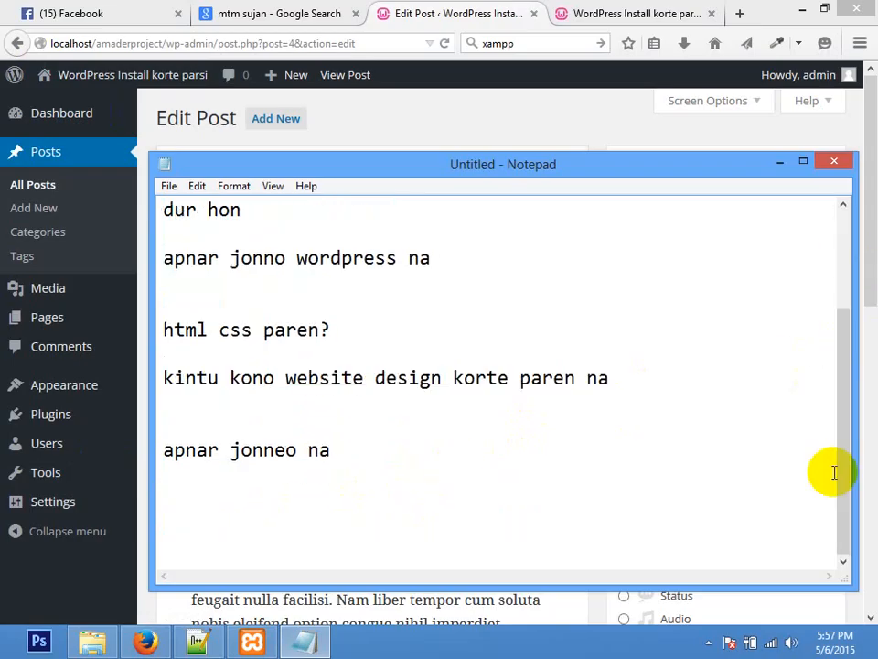
left_click(726, 484)
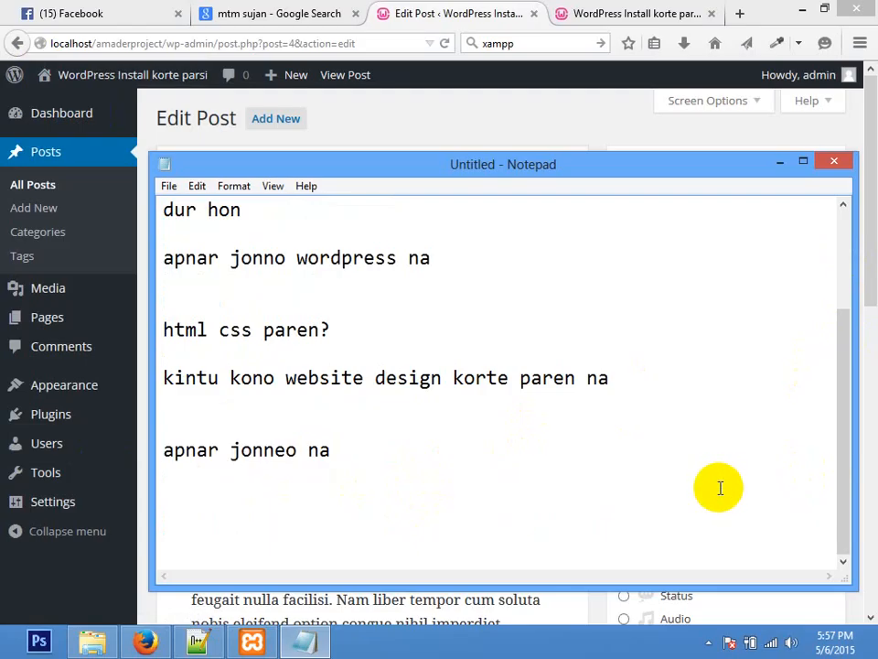
key("ctrl+a")
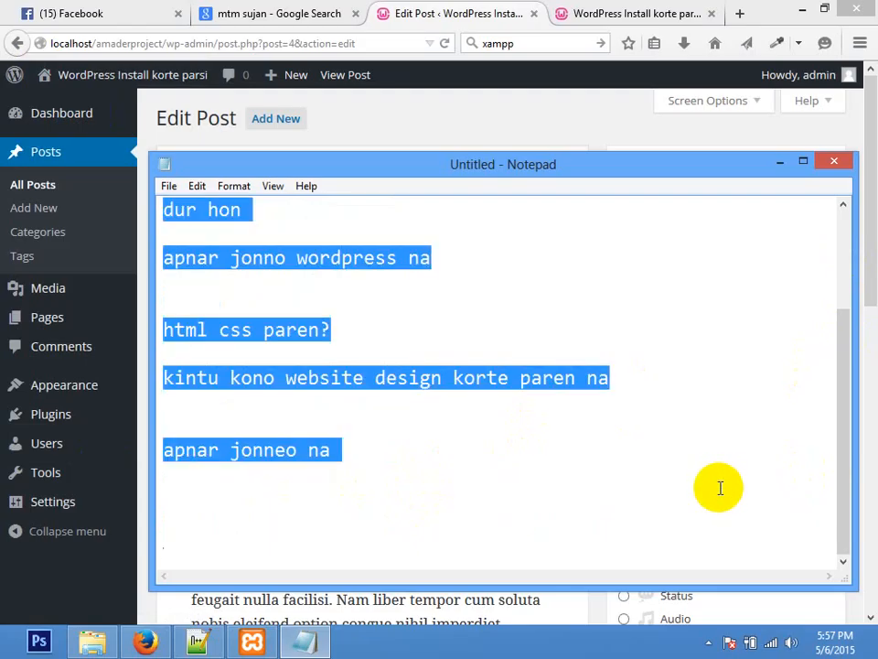
Step: Replace the notes with <p>content</p> and begin the image tag <img src="" below it
key("BackSpace")
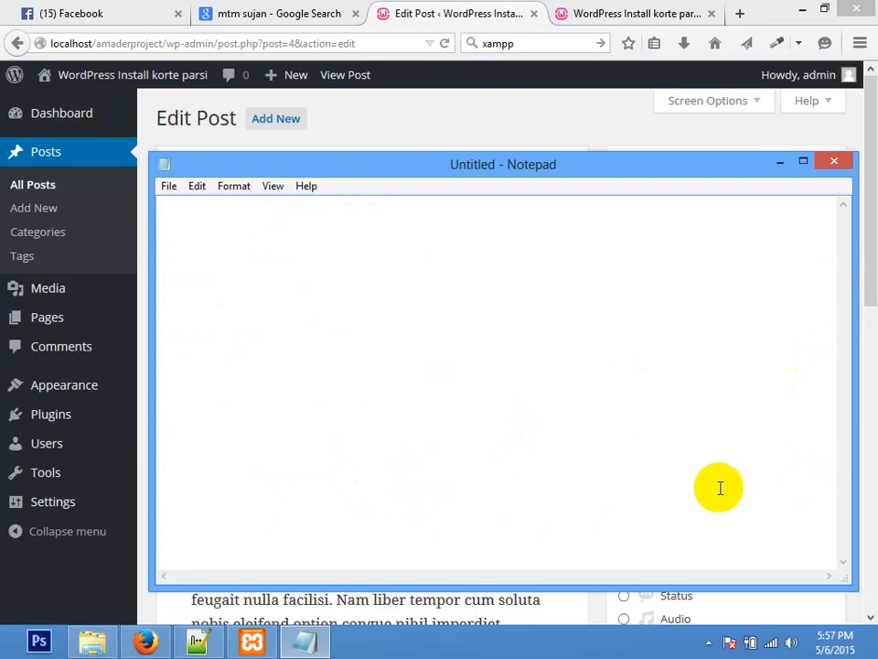
type("<p></p>")
key("Left")
key("Left")
key("Left")
key("Left")
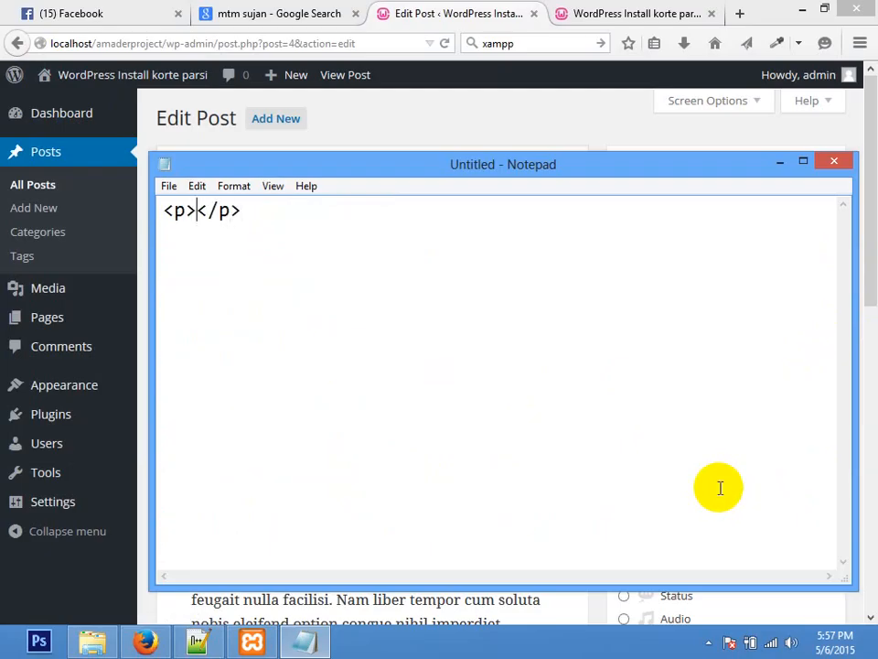
type("content")
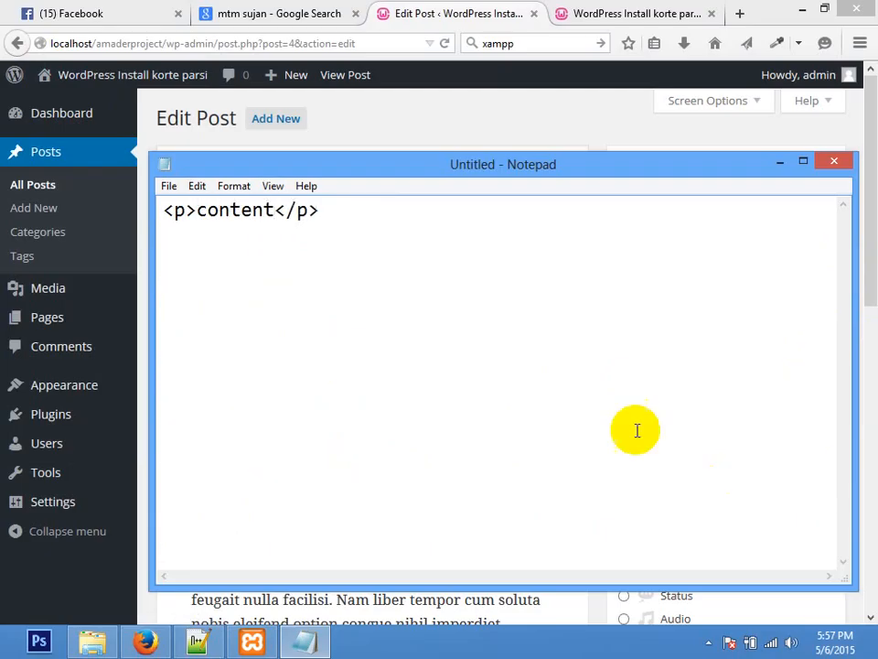
left_click(508, 256)
key("Return")
type("<img ")
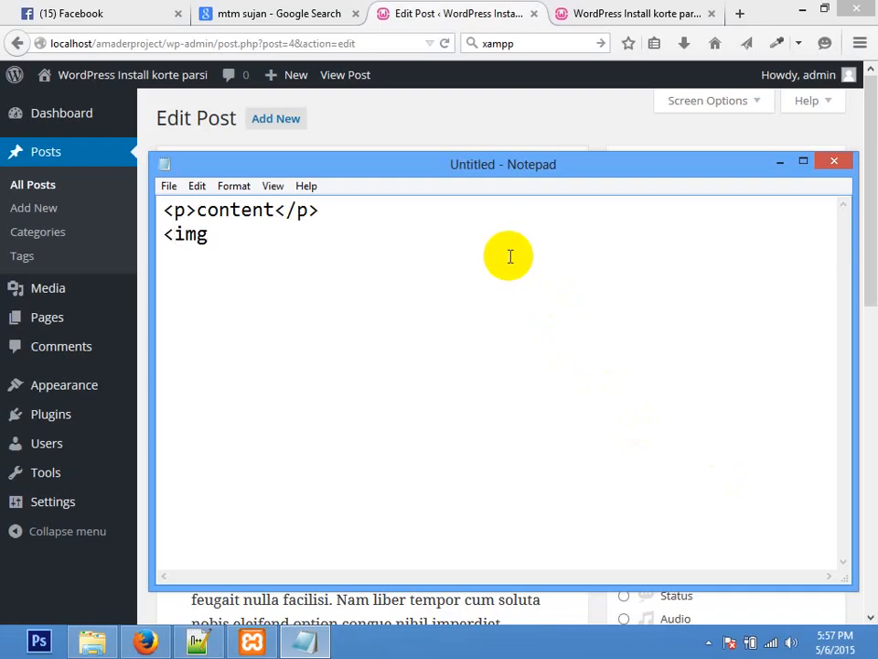
type("src=\"\"")
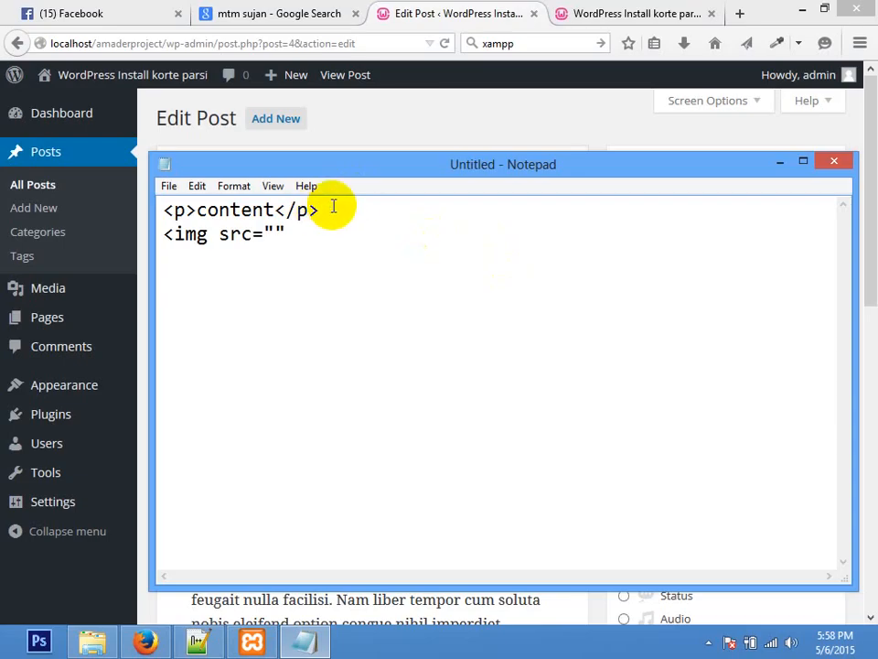
Step: Highlight the <p>content</p> line several times to point it out
left_click_drag(333, 204, 6, 176)
left_click(381, 204)
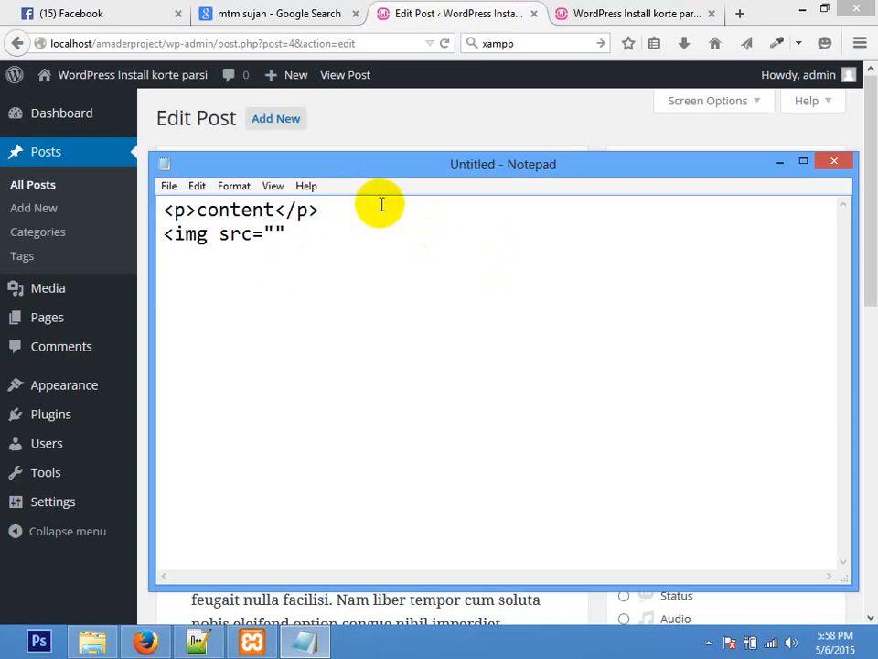
left_click_drag(354, 200, 5, 187)
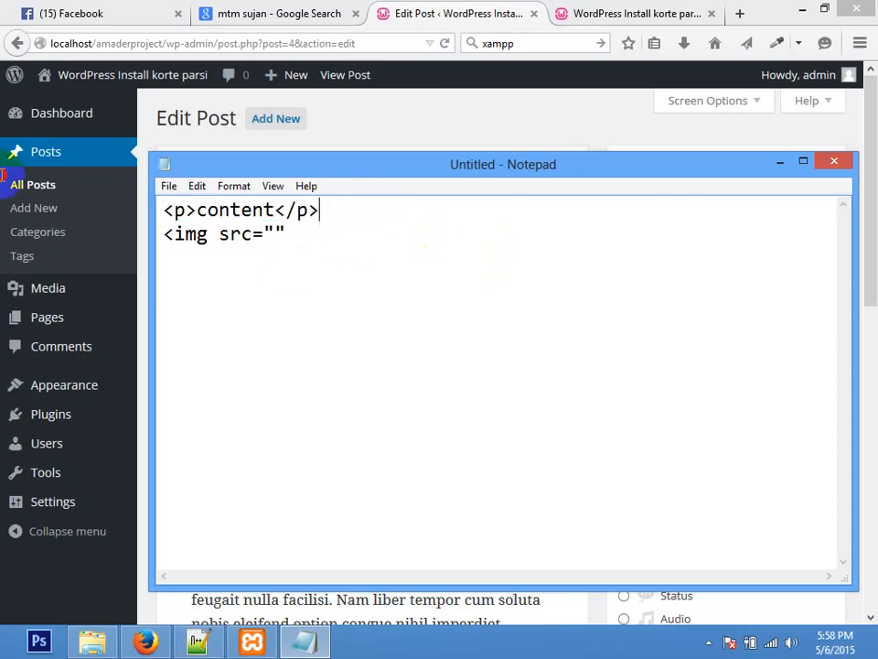
left_click(260, 207)
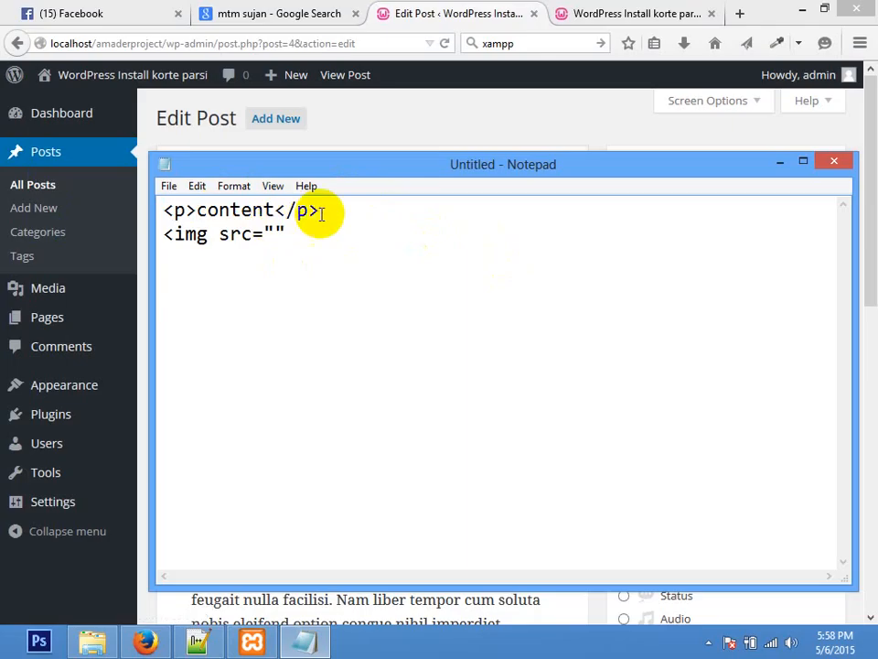
left_click_drag(320, 209, 144, 212)
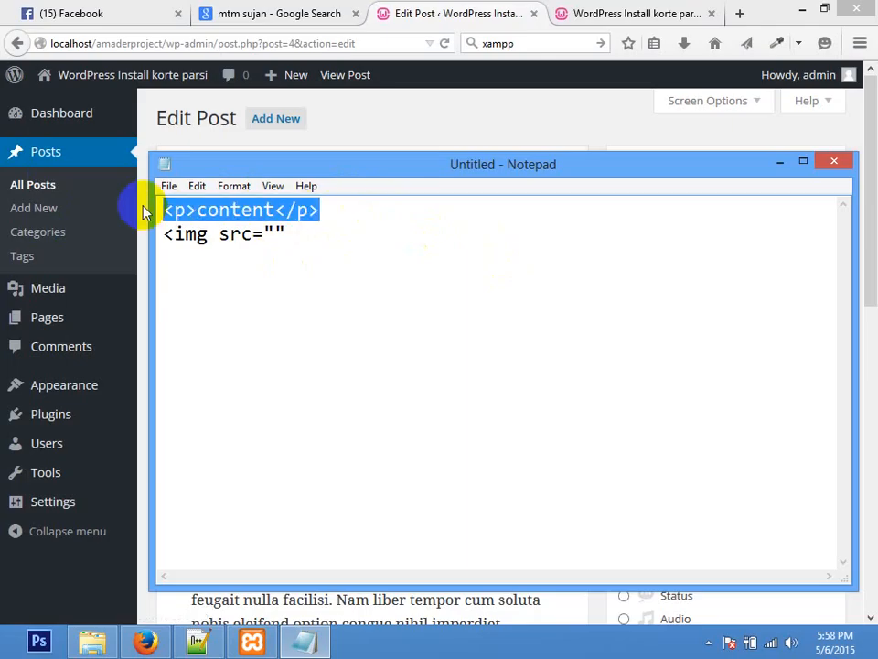
Step: Complete the second line as <img src="images.jpg" />
left_click(379, 298)
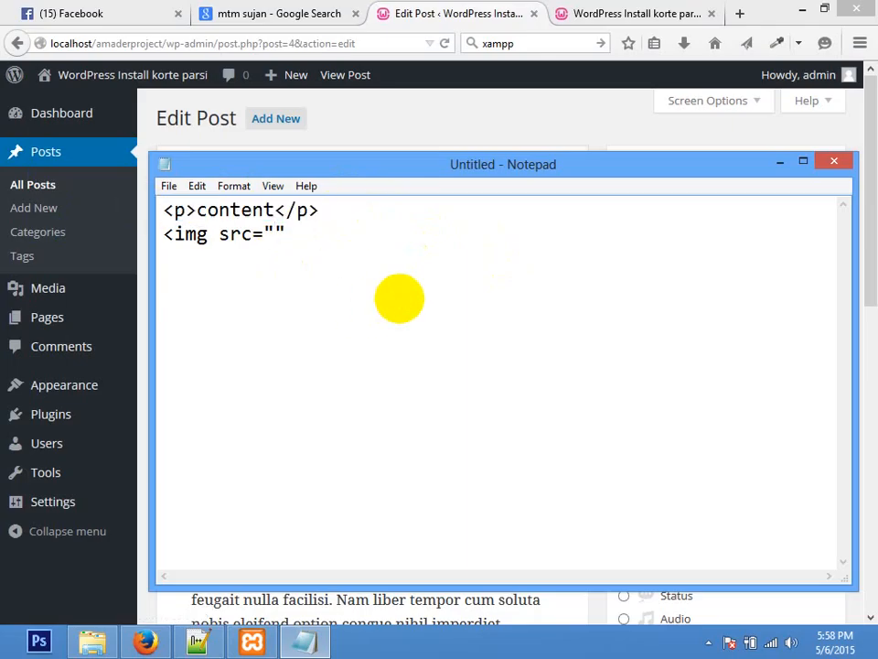
type("images.jpg")
key("End")
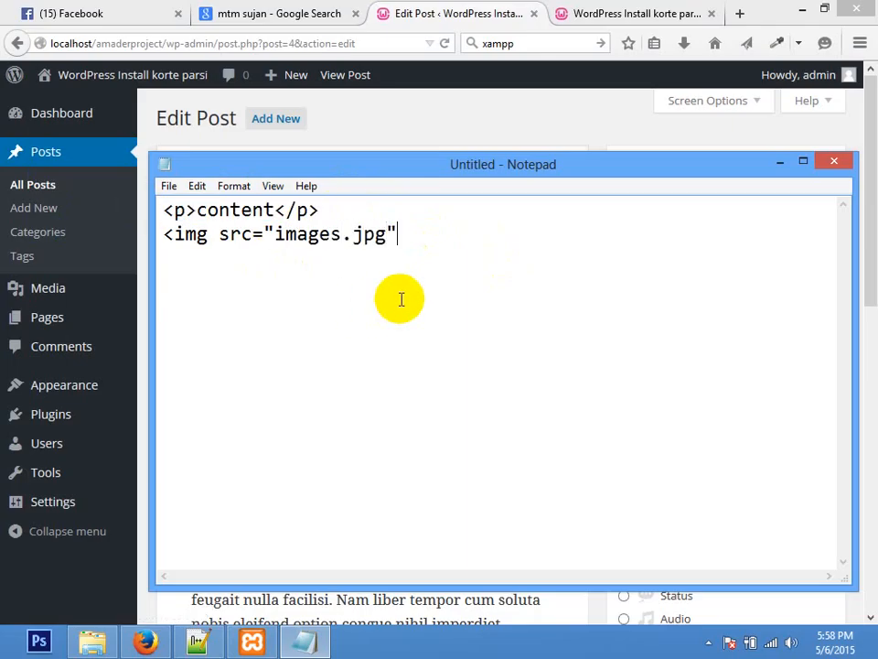
type("/>")
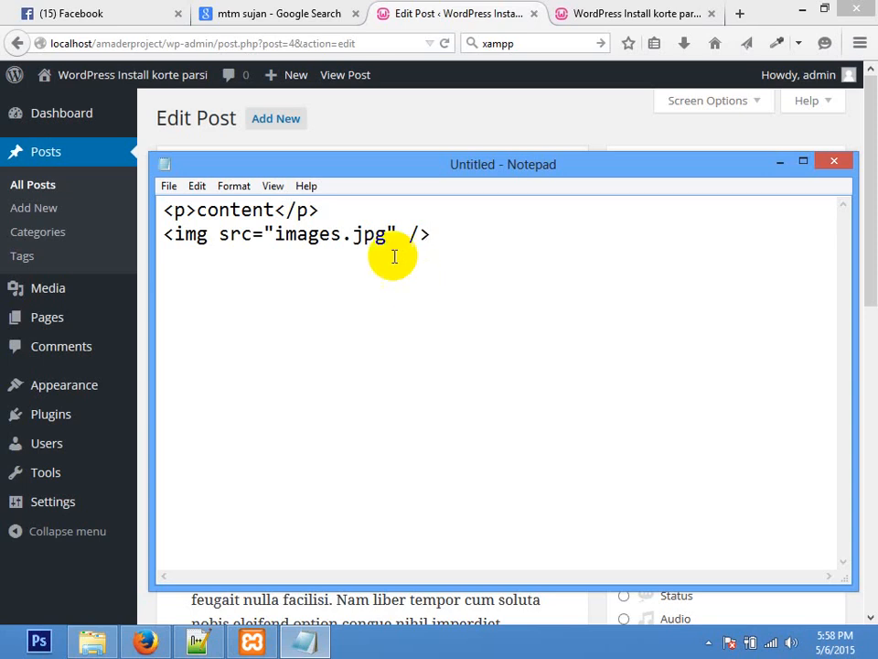
Step: Highlight the image tag line and the word img to point them out
left_click_drag(451, 240, 174, 235)
left_click(255, 234)
left_click(209, 234)
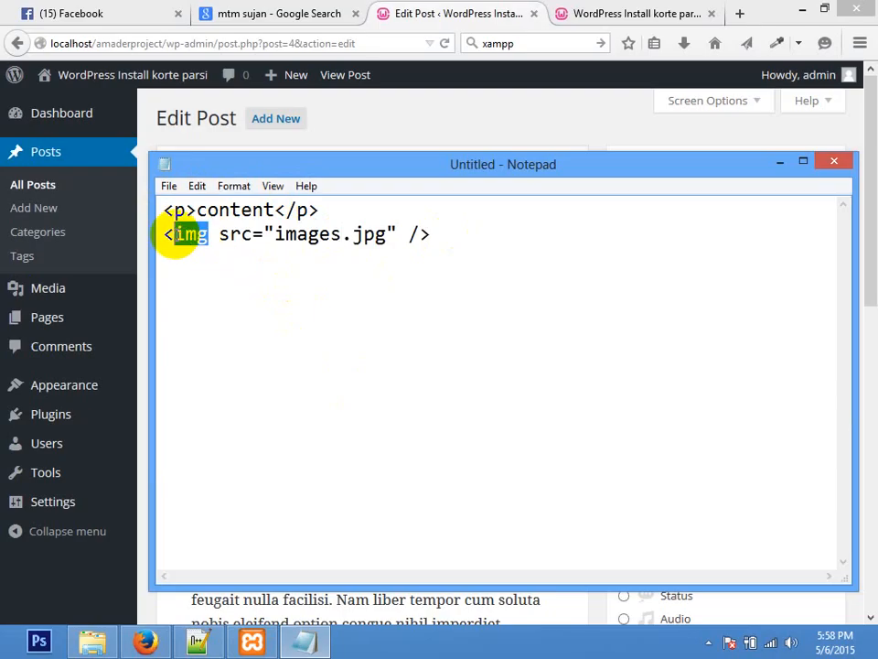
left_click(182, 235)
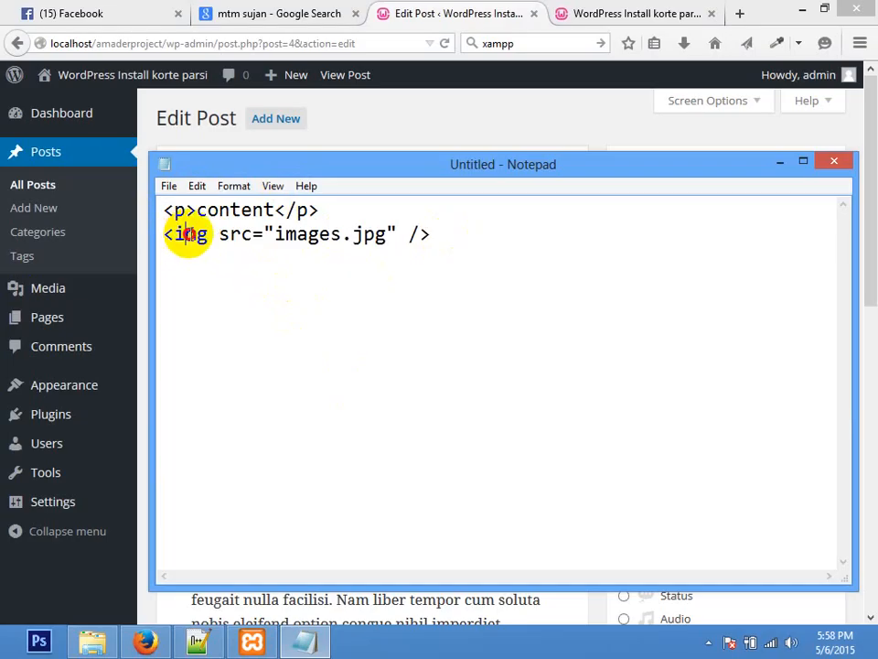
left_click(207, 234)
left_click_drag(208, 234, 175, 235)
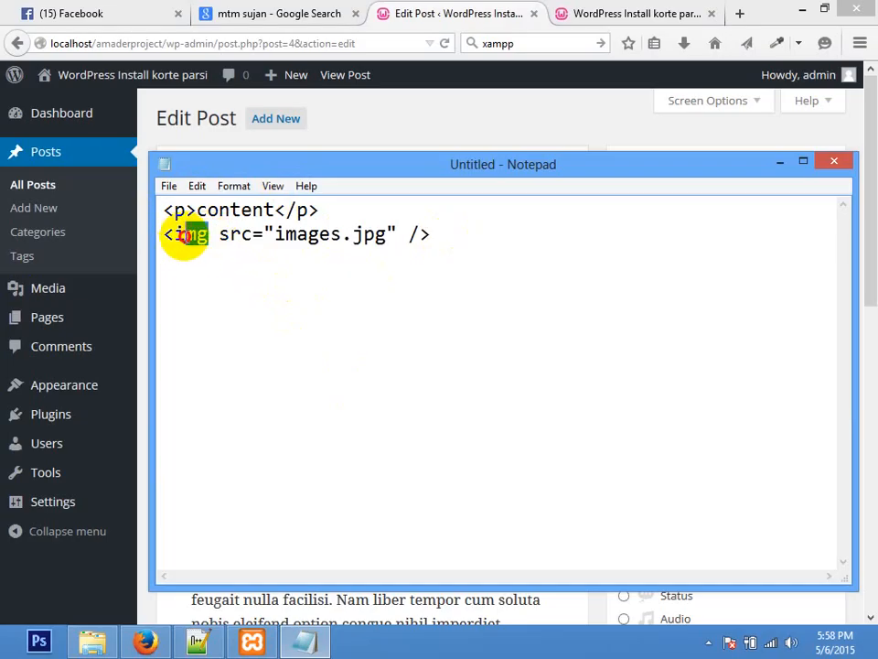
left_click(173, 239)
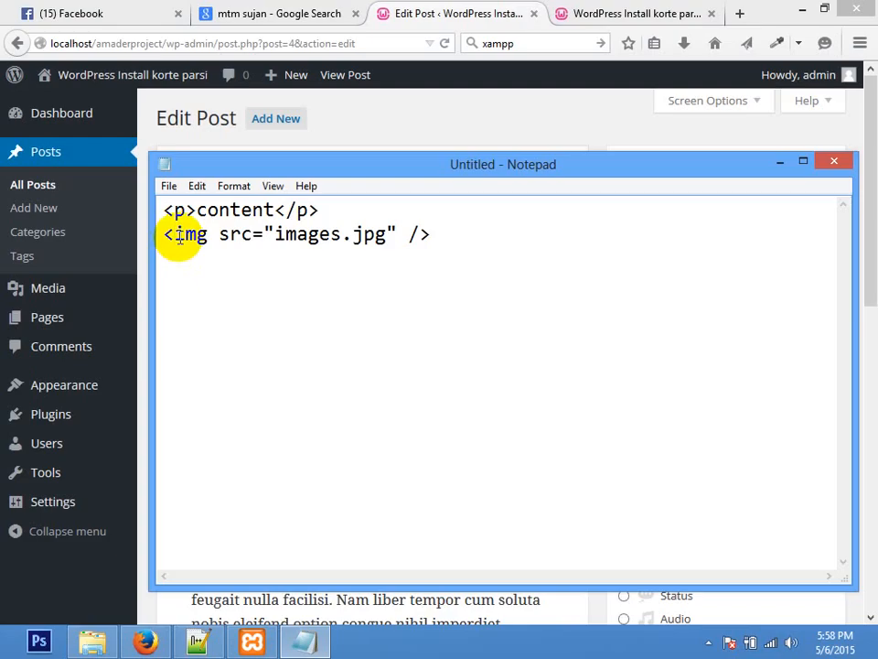
left_click_drag(207, 234, 180, 237)
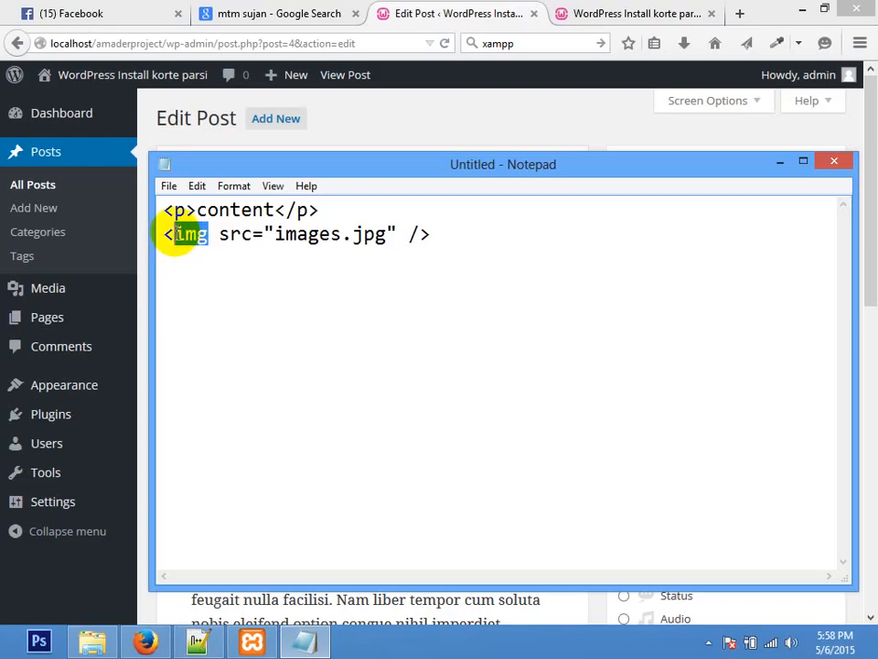
left_click(175, 234)
left_click_drag(425, 235, 164, 231)
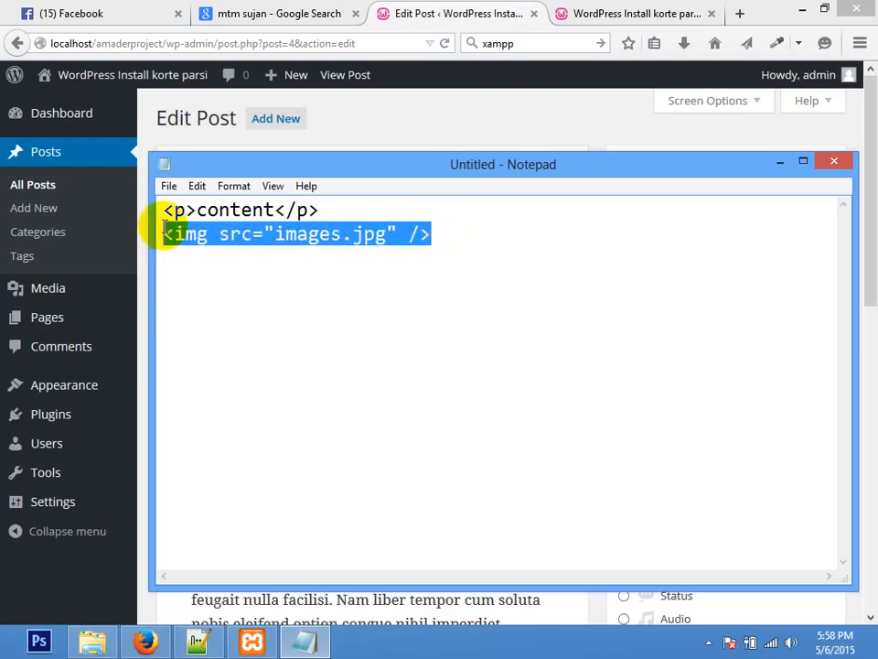
left_click(166, 238)
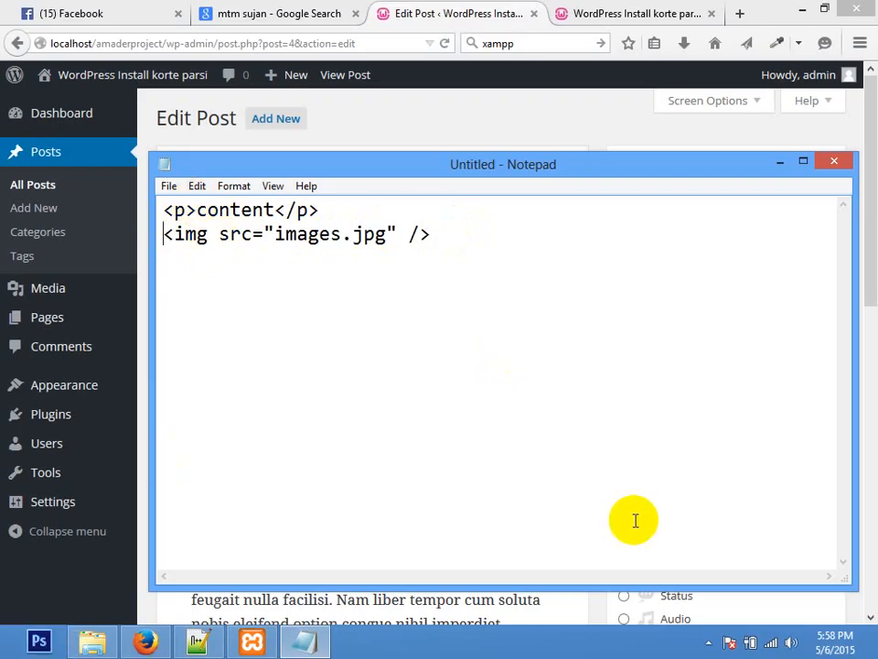
Step: Launch Paint with mspaint and write 'Content' near the canvas top left
key("super+r")
type("mspaint")
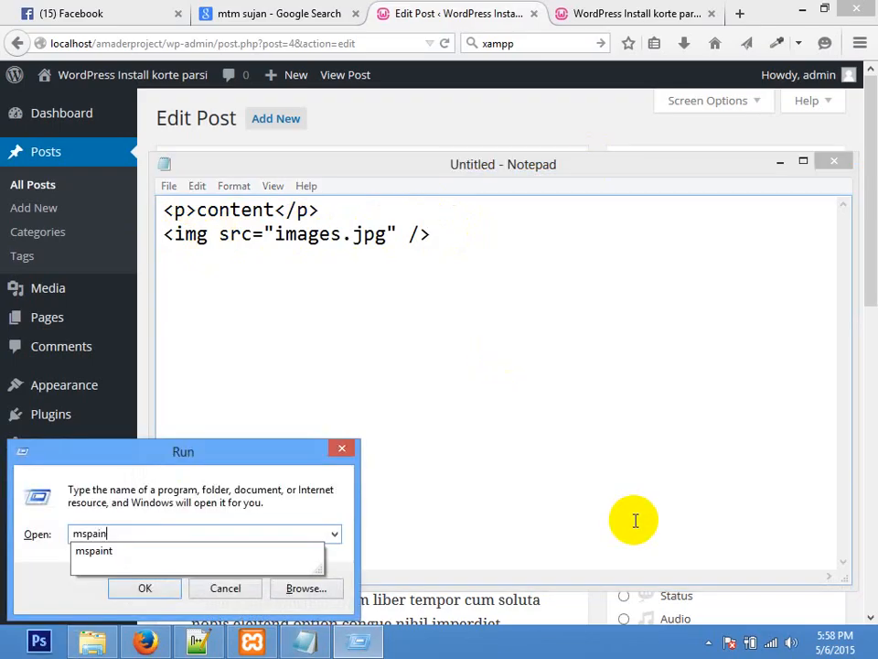
key("Return")
left_click(250, 61)
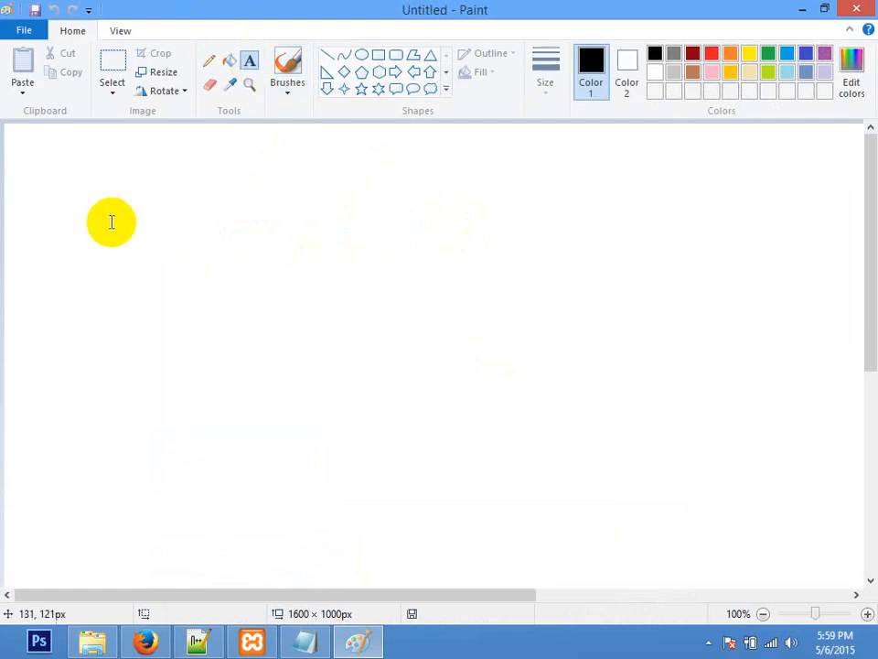
left_click(102, 196)
type("Content")
left_click(498, 341)
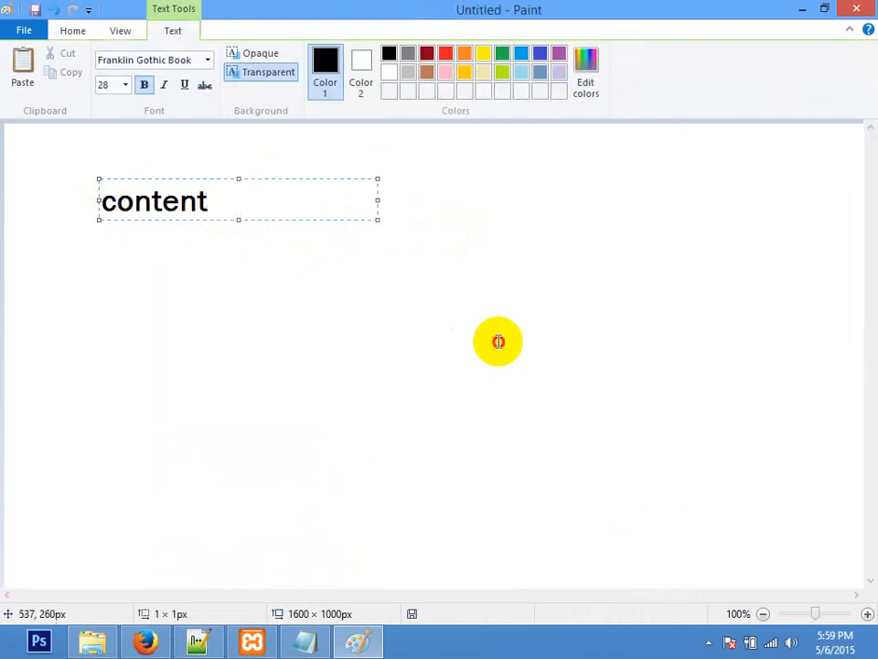
Step: Draw a large rectangle beside the word Content
left_click(378, 57)
left_click_drag(102, 259, 616, 390)
left_click_drag(181, 304, 319, 234)
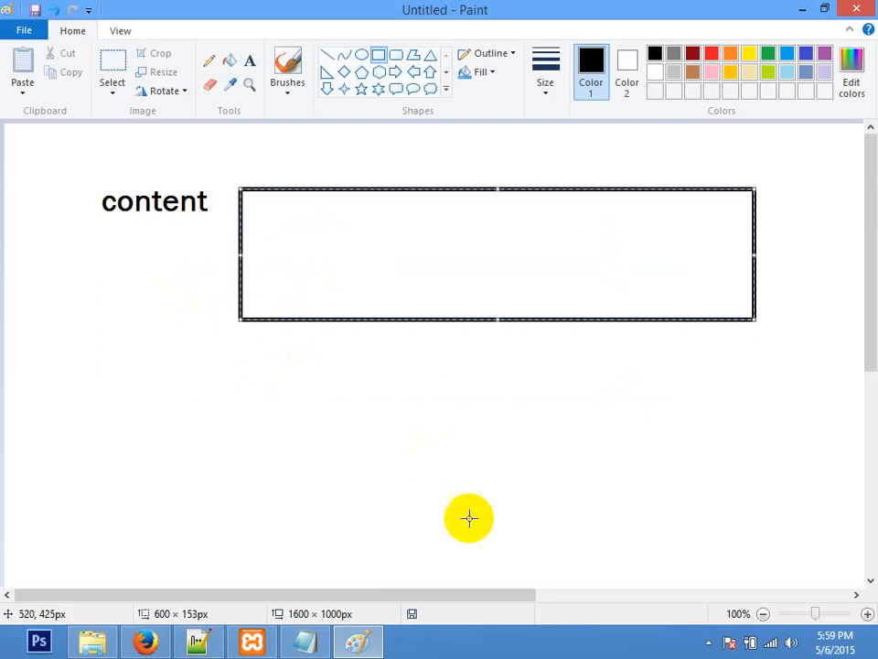
left_click(294, 482)
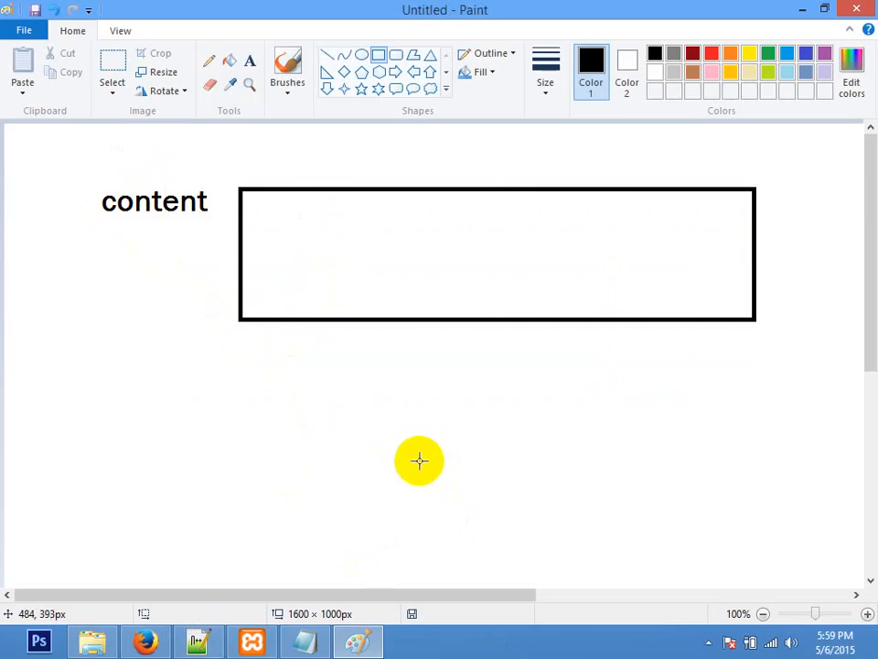
left_click(304, 640)
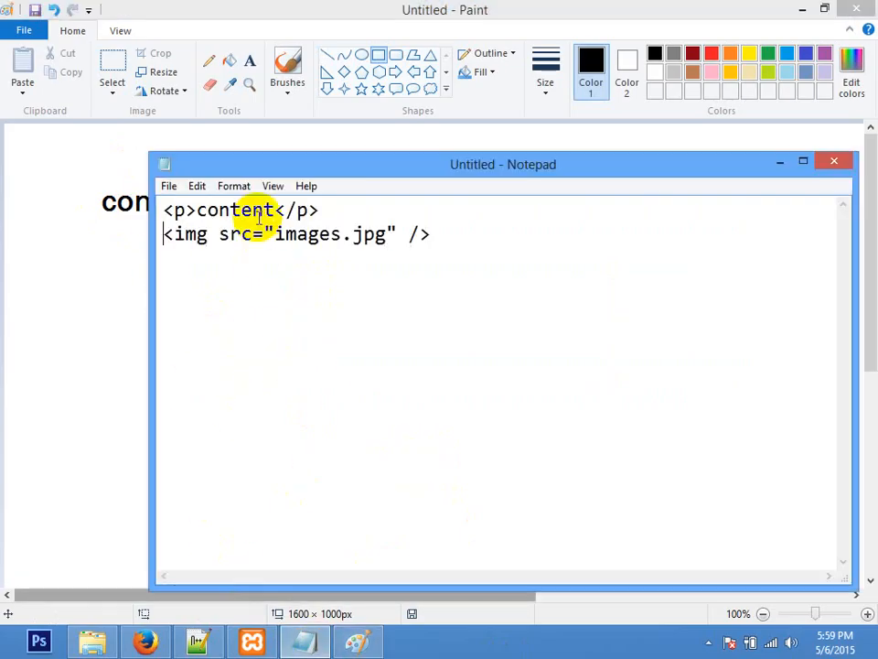
left_click(98, 292)
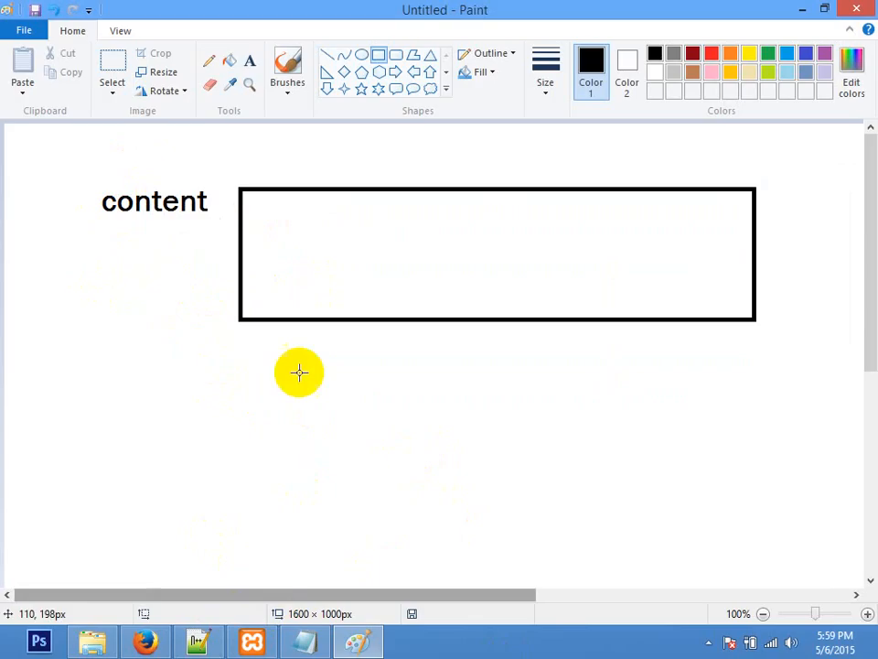
Step: Label the rectangle 'css' and add the note 'position use kora jabena' inside it
left_click(249, 60)
left_click(416, 257)
type("css")
left_click(383, 232)
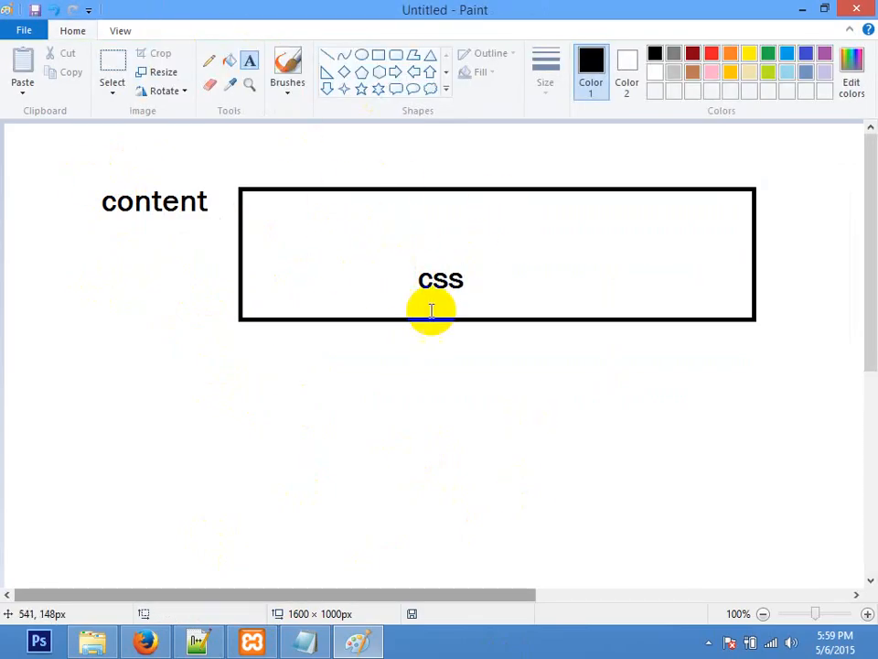
left_click(297, 224)
type("posi")
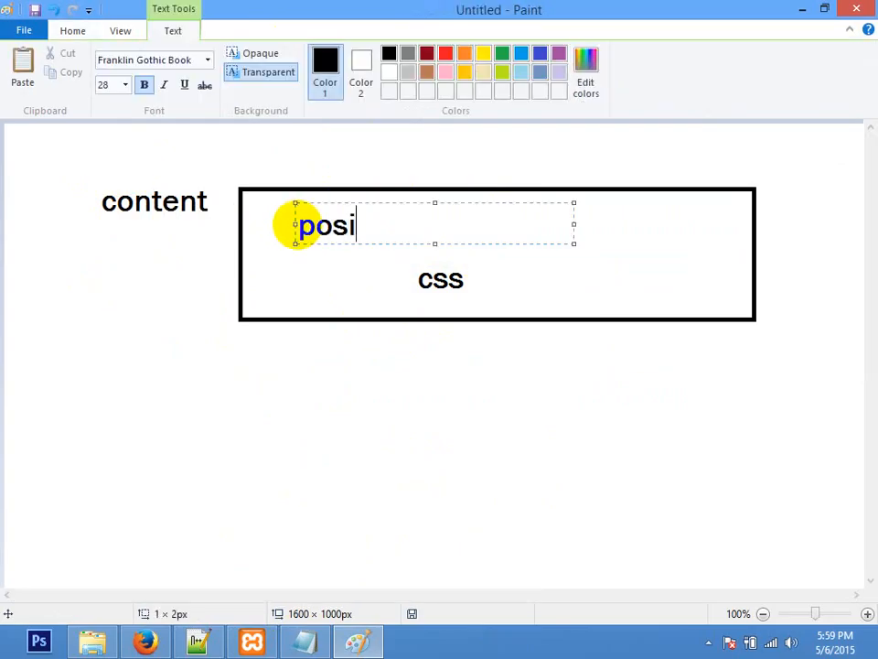
type("tion use ora j")
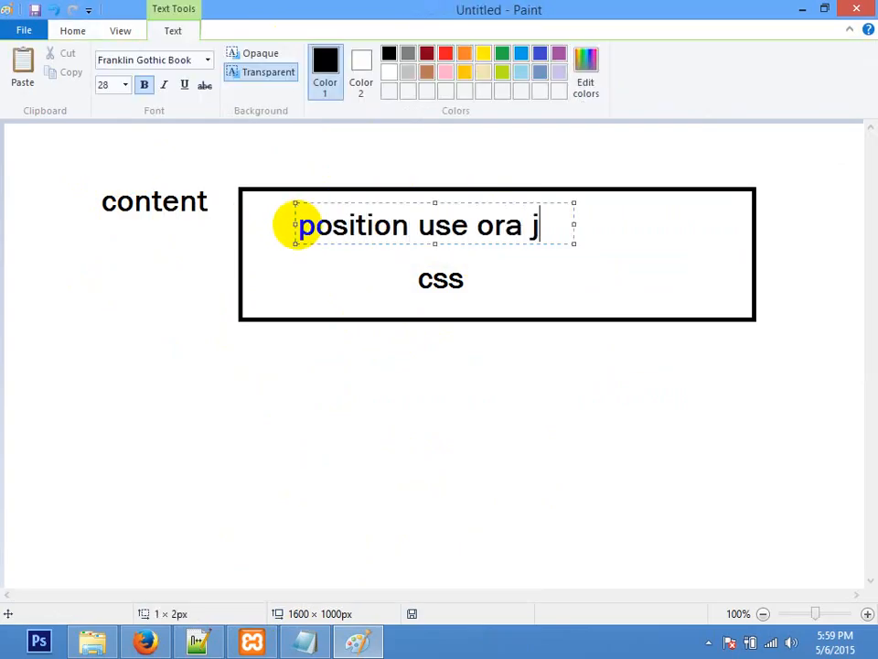
key("BackSpace")
key("BackSpace")
key("BackSpace")
key("BackSpace")
key("BackSpace")
type("kora jabena")
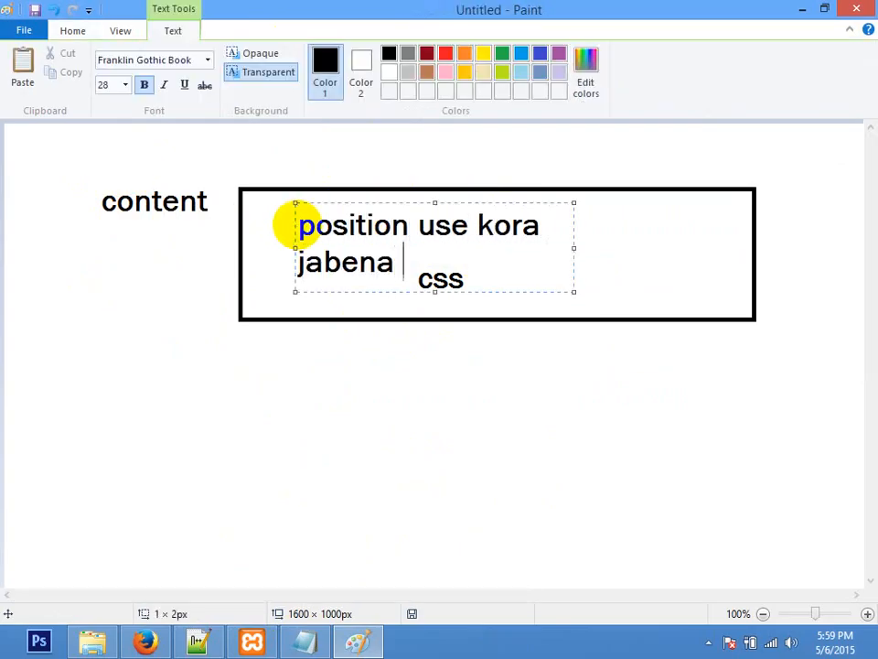
left_click(168, 449)
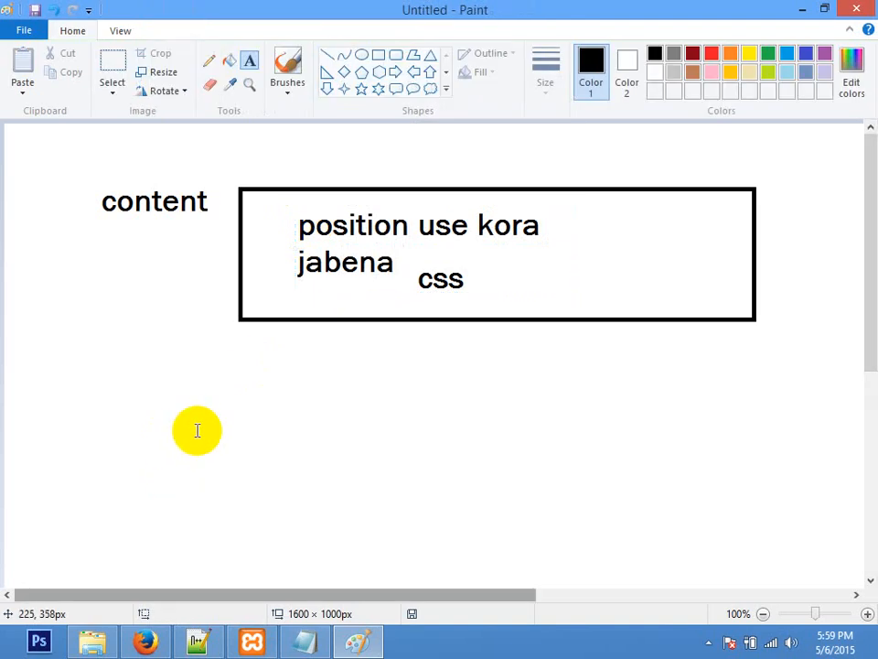